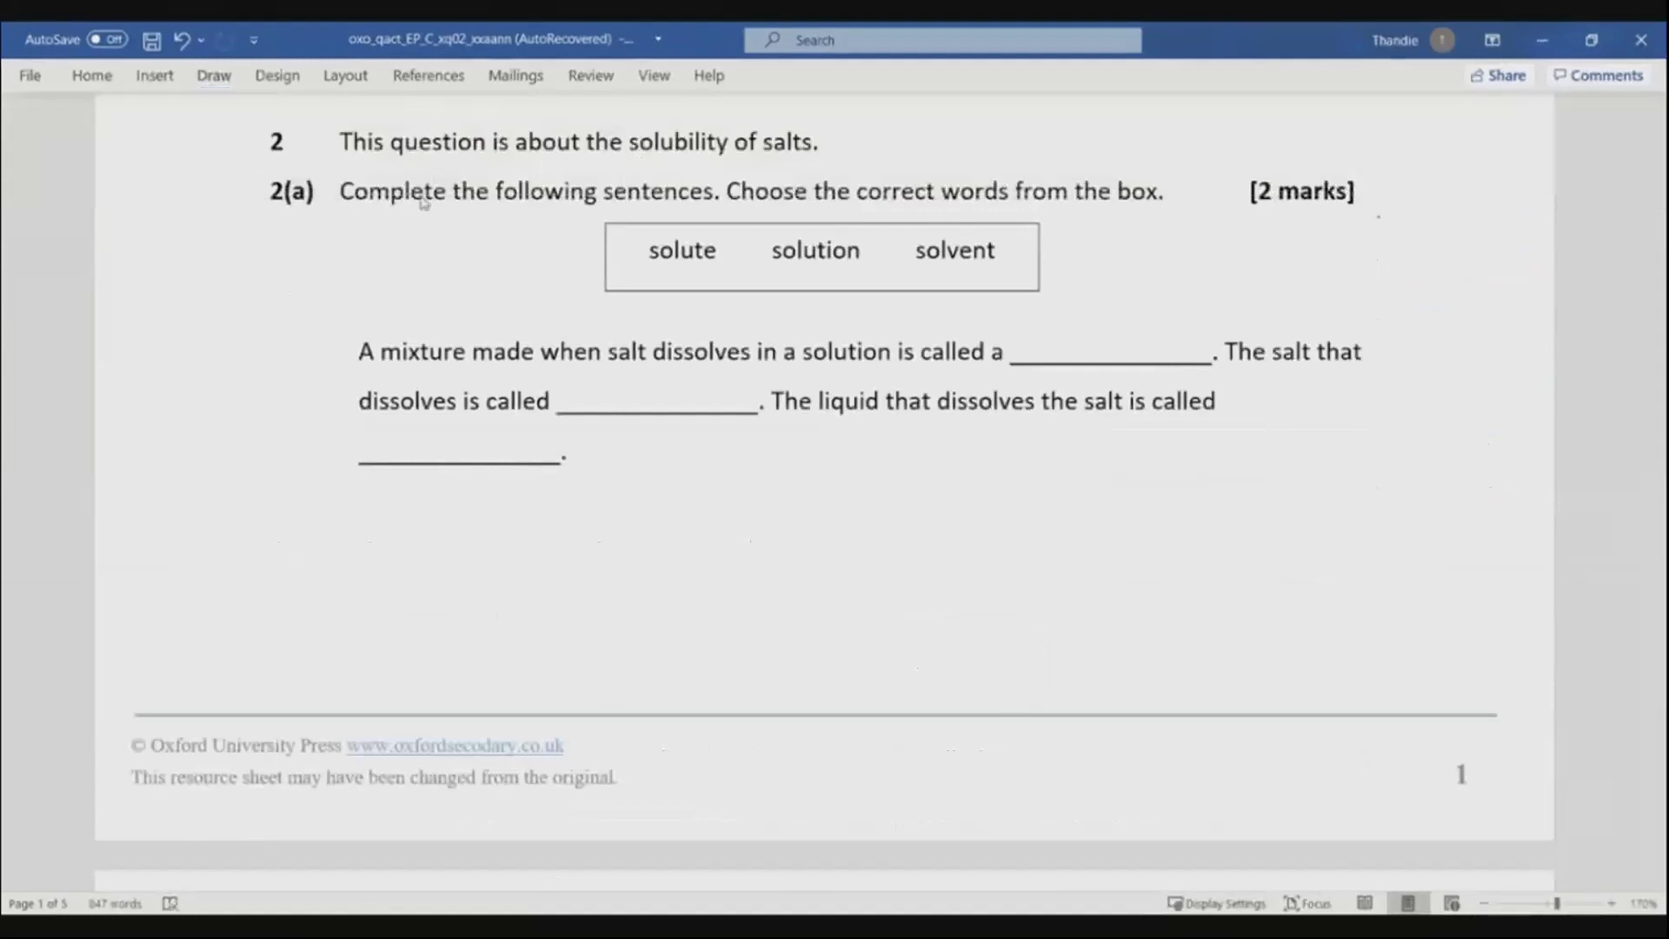
Step: Ink '2a - 2 marks', 'Gap Fill' and 'key word knowledge: solute, solution, solvent' beside question 2(a)
{"action": "mouse_move", "coordinate": [1654, 254]}
{"action": "left_mouse_down"}
{"action": "mouse_move", "coordinate": [1655, 320]}
{"action": "mouse_move", "coordinate": [1622, 255]}
{"action": "left_mouse_up"}
{"action": "left_click_drag", "start_coordinate": [1401, 174], "coordinate": [1546, 173]}
{"action": "left_click", "coordinate": [595, 201]}
{"action": "mouse_move", "coordinate": [1395, 222]}
{"action": "left_mouse_down"}
{"action": "mouse_move", "coordinate": [1406, 240]}
{"action": "mouse_move", "coordinate": [1486, 219]}
{"action": "left_mouse_up"}
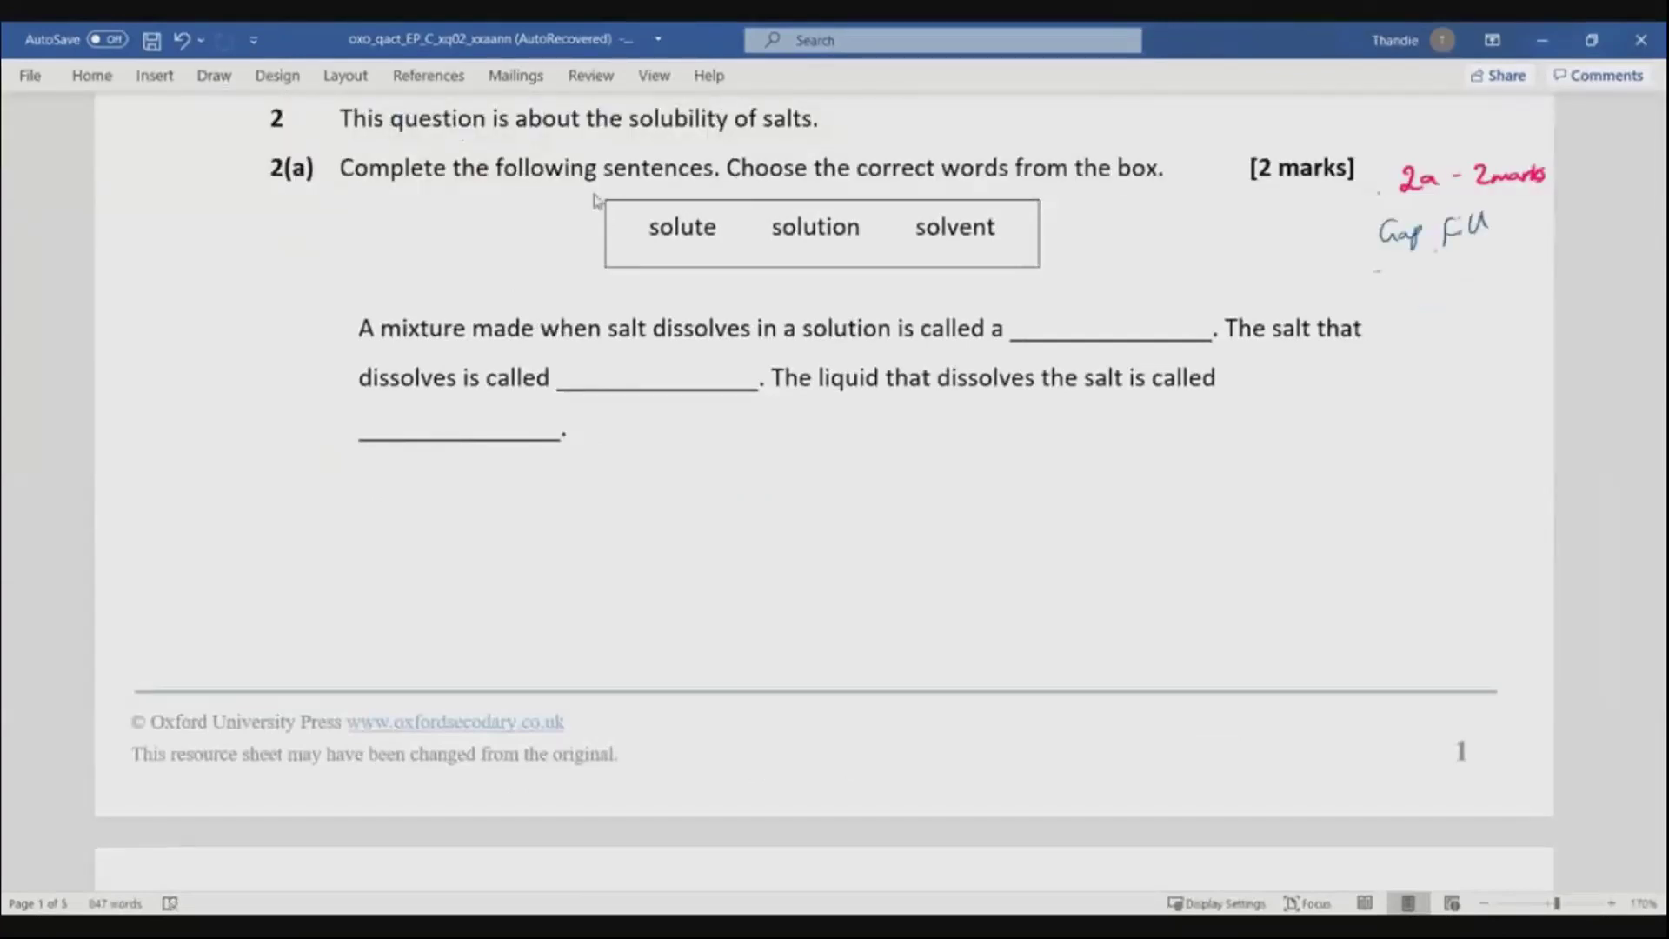
{"action": "mouse_move", "coordinate": [1372, 261]}
{"action": "left_mouse_down"}
{"action": "mouse_move", "coordinate": [1504, 252]}
{"action": "mouse_move", "coordinate": [1417, 304]}
{"action": "mouse_move", "coordinate": [1504, 287]}
{"action": "mouse_move", "coordinate": [1450, 324]}
{"action": "mouse_move", "coordinate": [1461, 383]}
{"action": "mouse_move", "coordinate": [1518, 361]}
{"action": "left_mouse_up"}
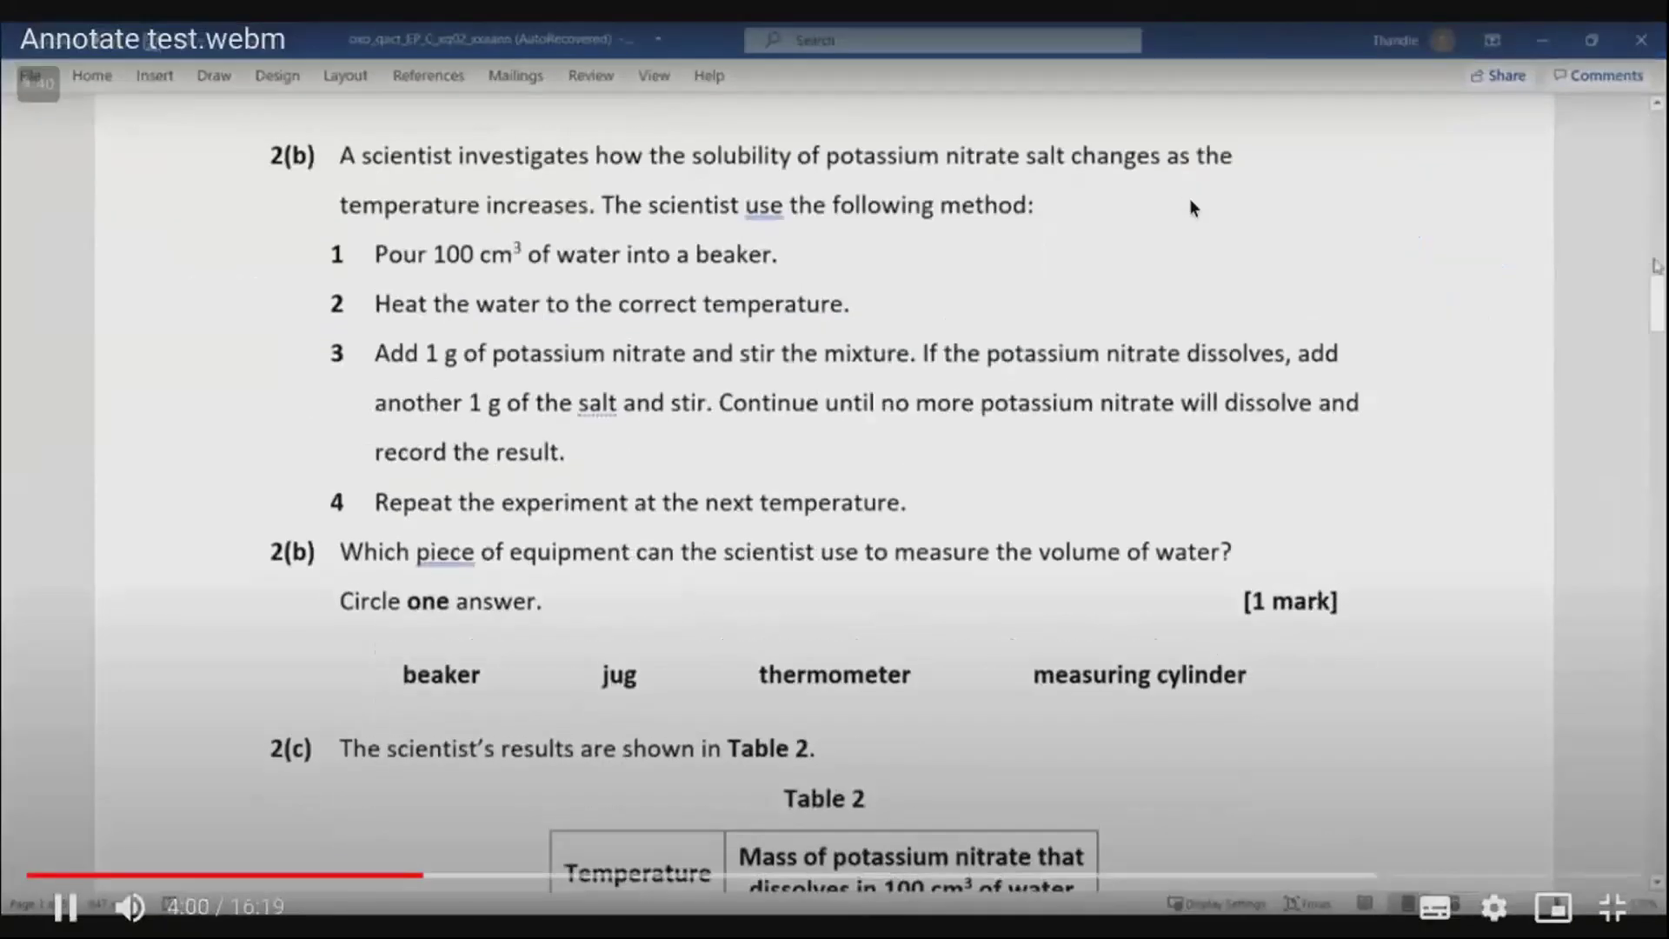
Step: Pause the annotation video at 4:09, exit full screen and switch to the Demo Tracker.mp4 tab
{"action": "left_click", "coordinate": [1047, 445]}
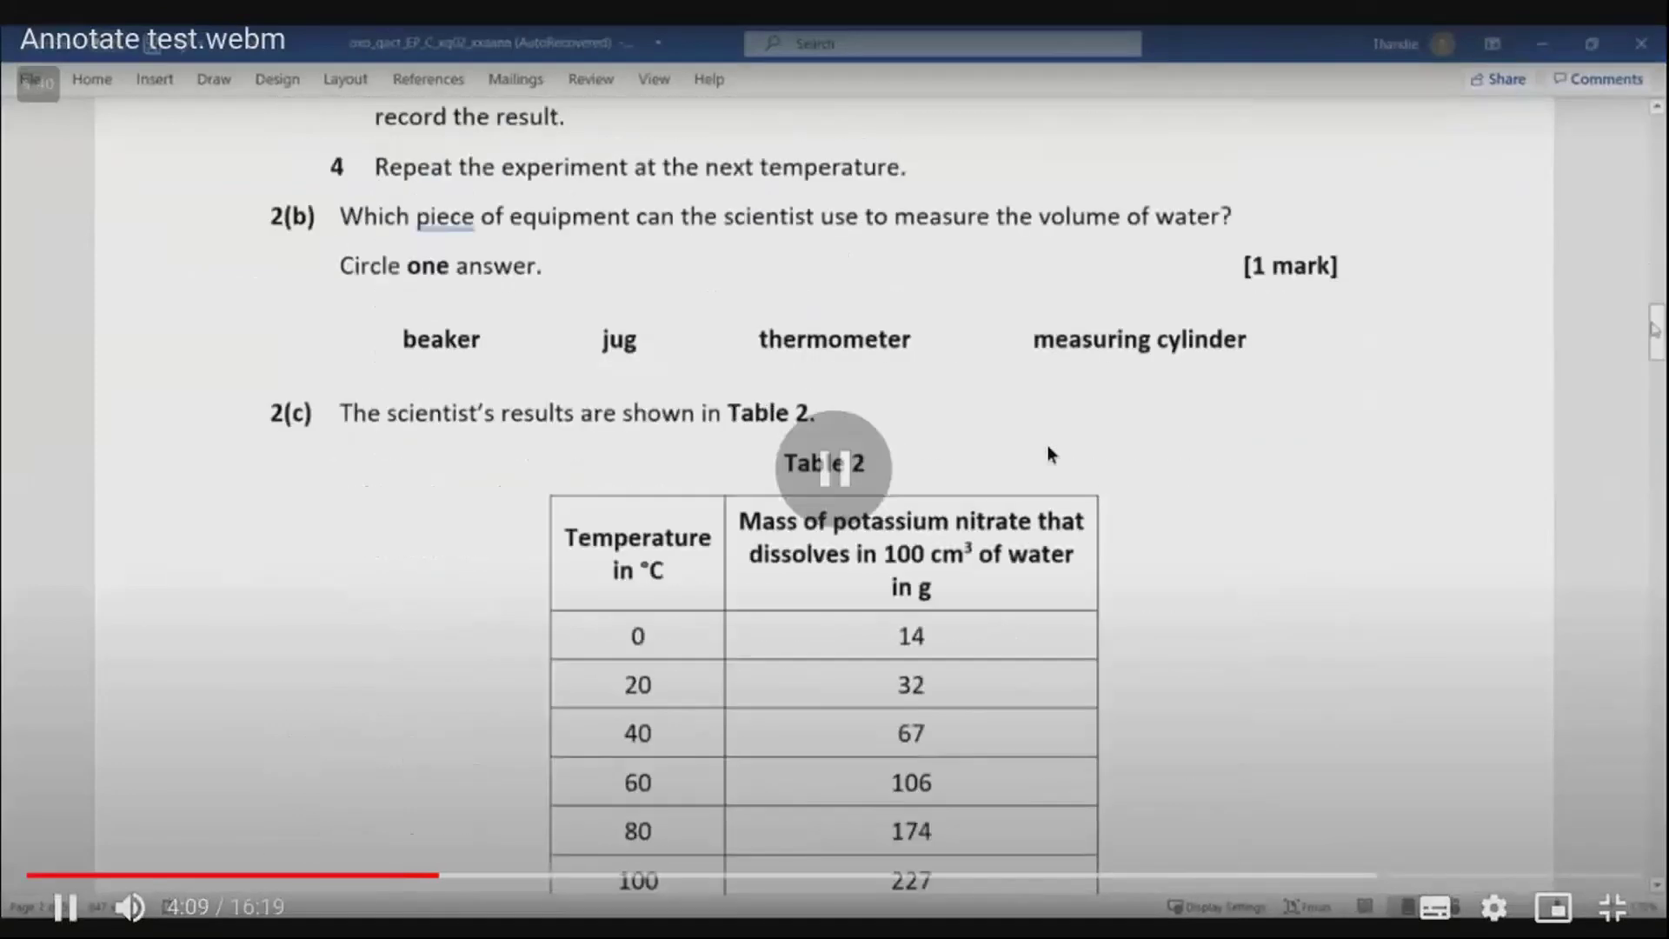
{"action": "key", "text": "Escape"}
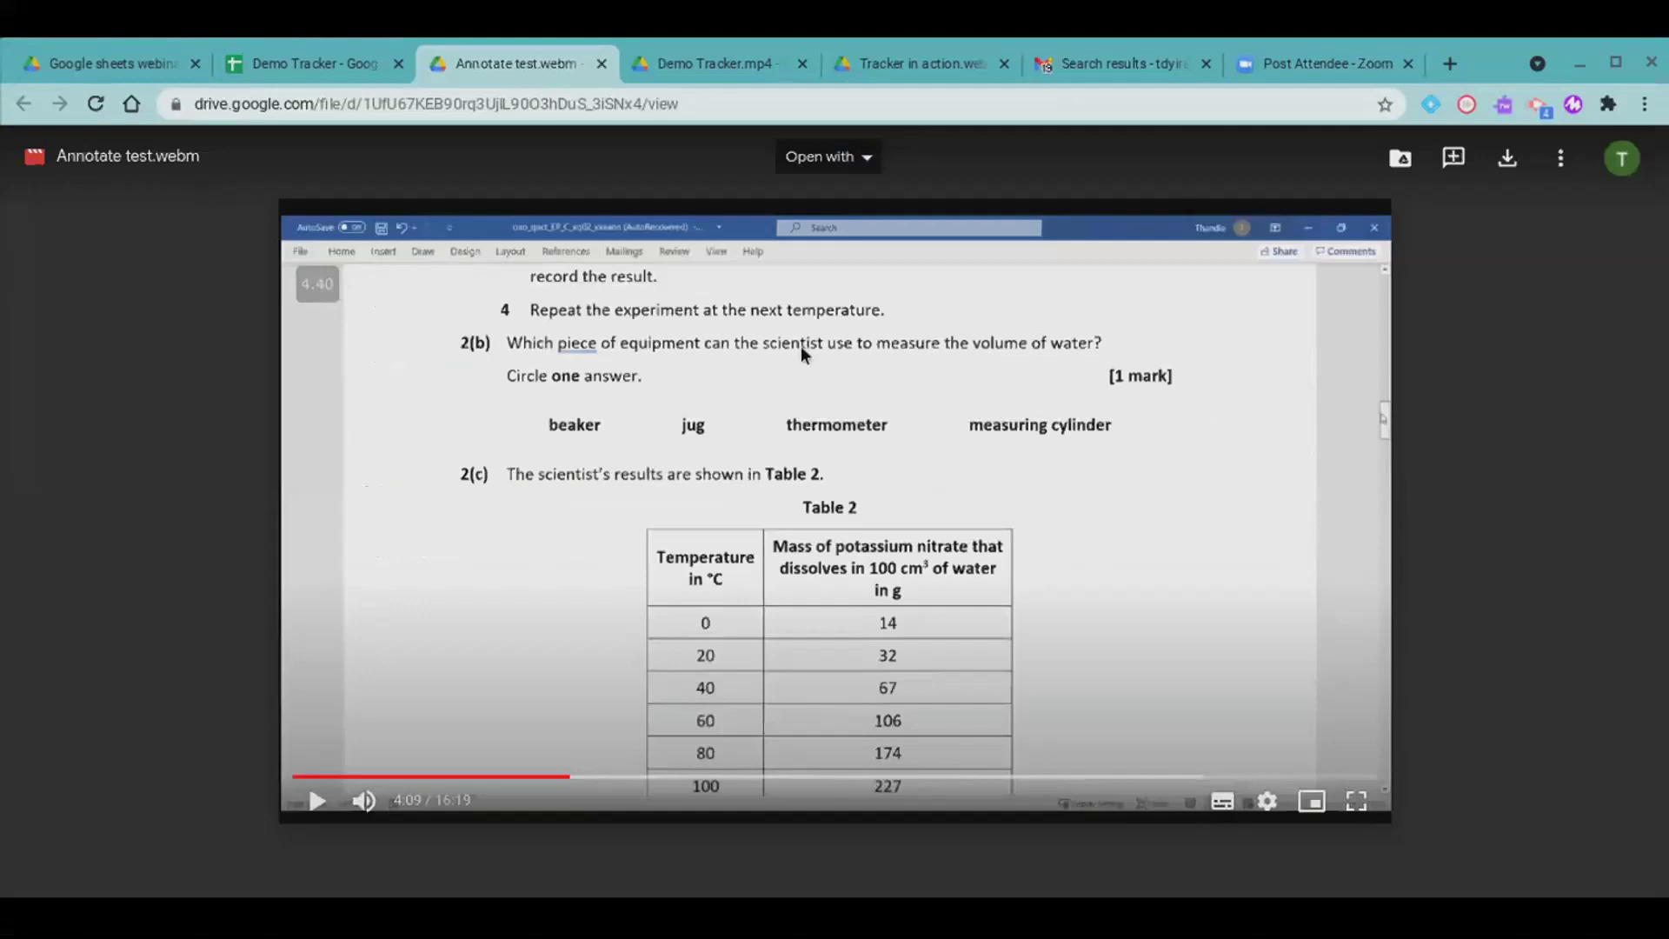
{"action": "left_click", "coordinate": [740, 70]}
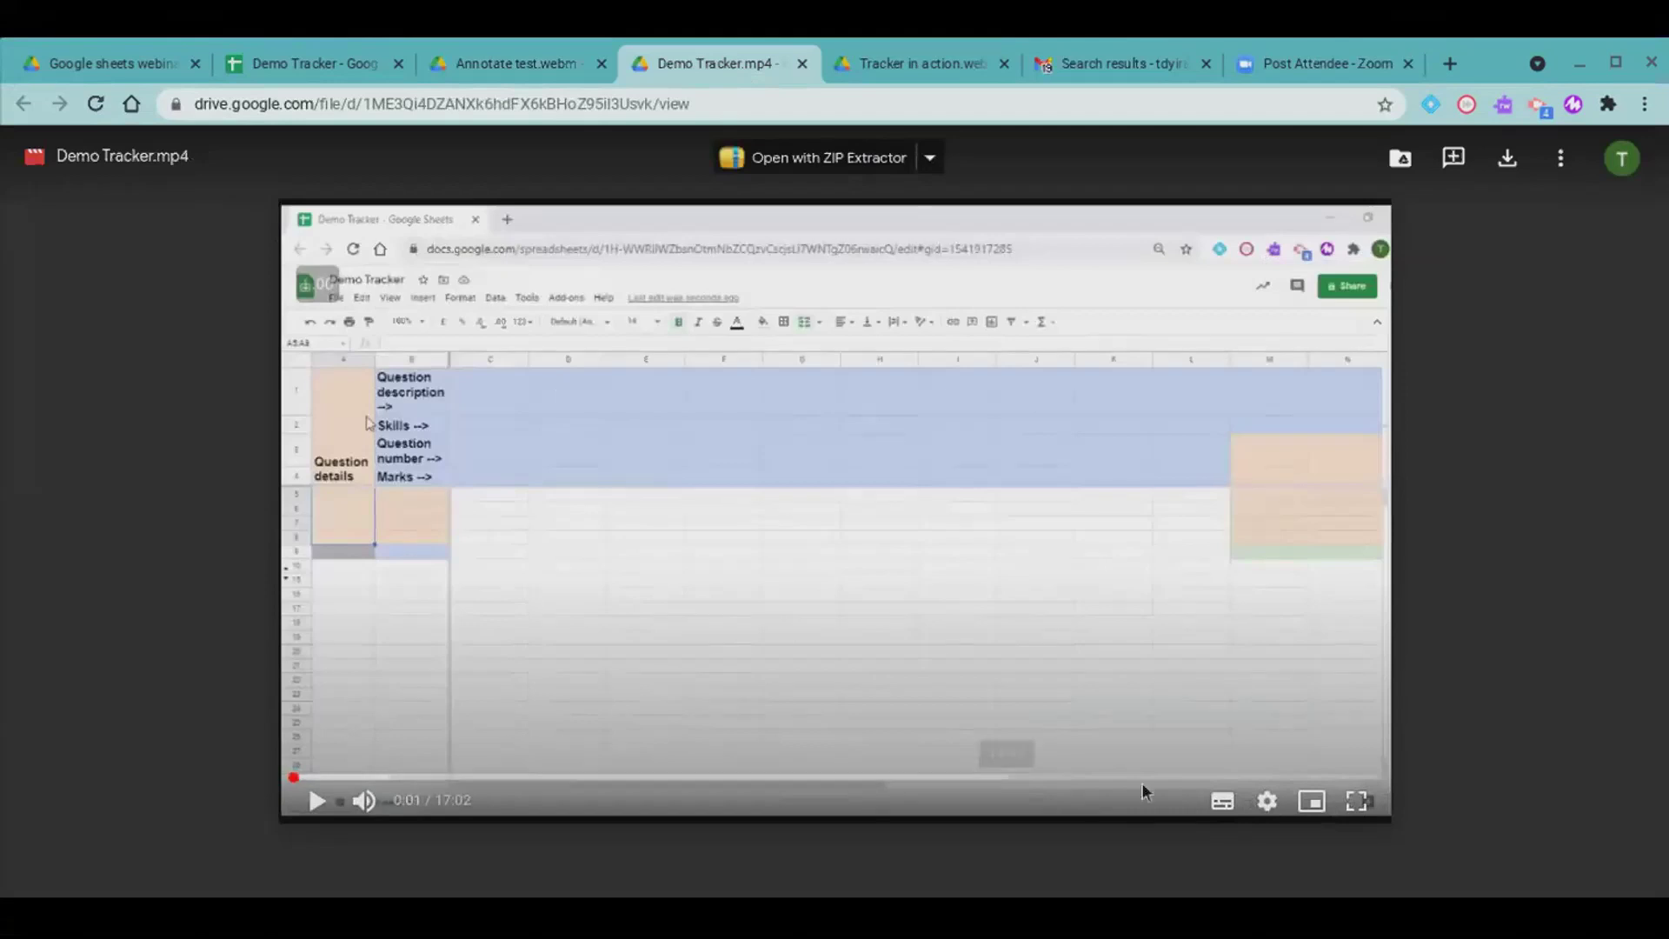
Step: Play the Demo Tracker video full screen as it fills question details and students A–D
{"action": "left_click", "coordinate": [1355, 802]}
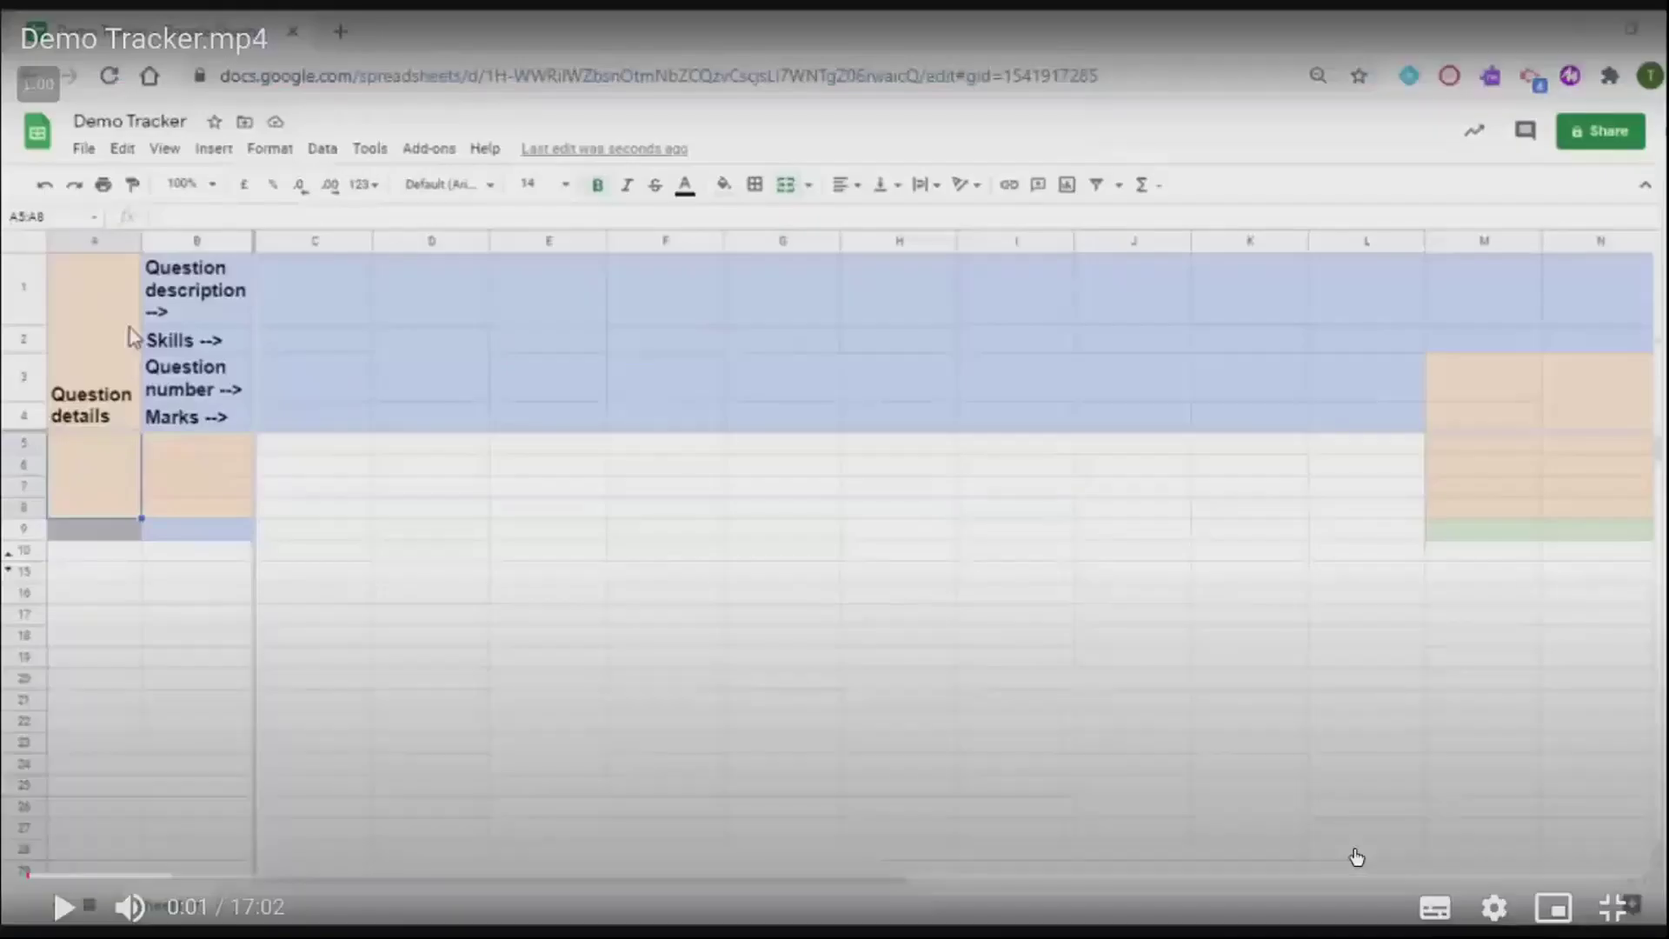
{"action": "left_click", "coordinate": [1207, 747]}
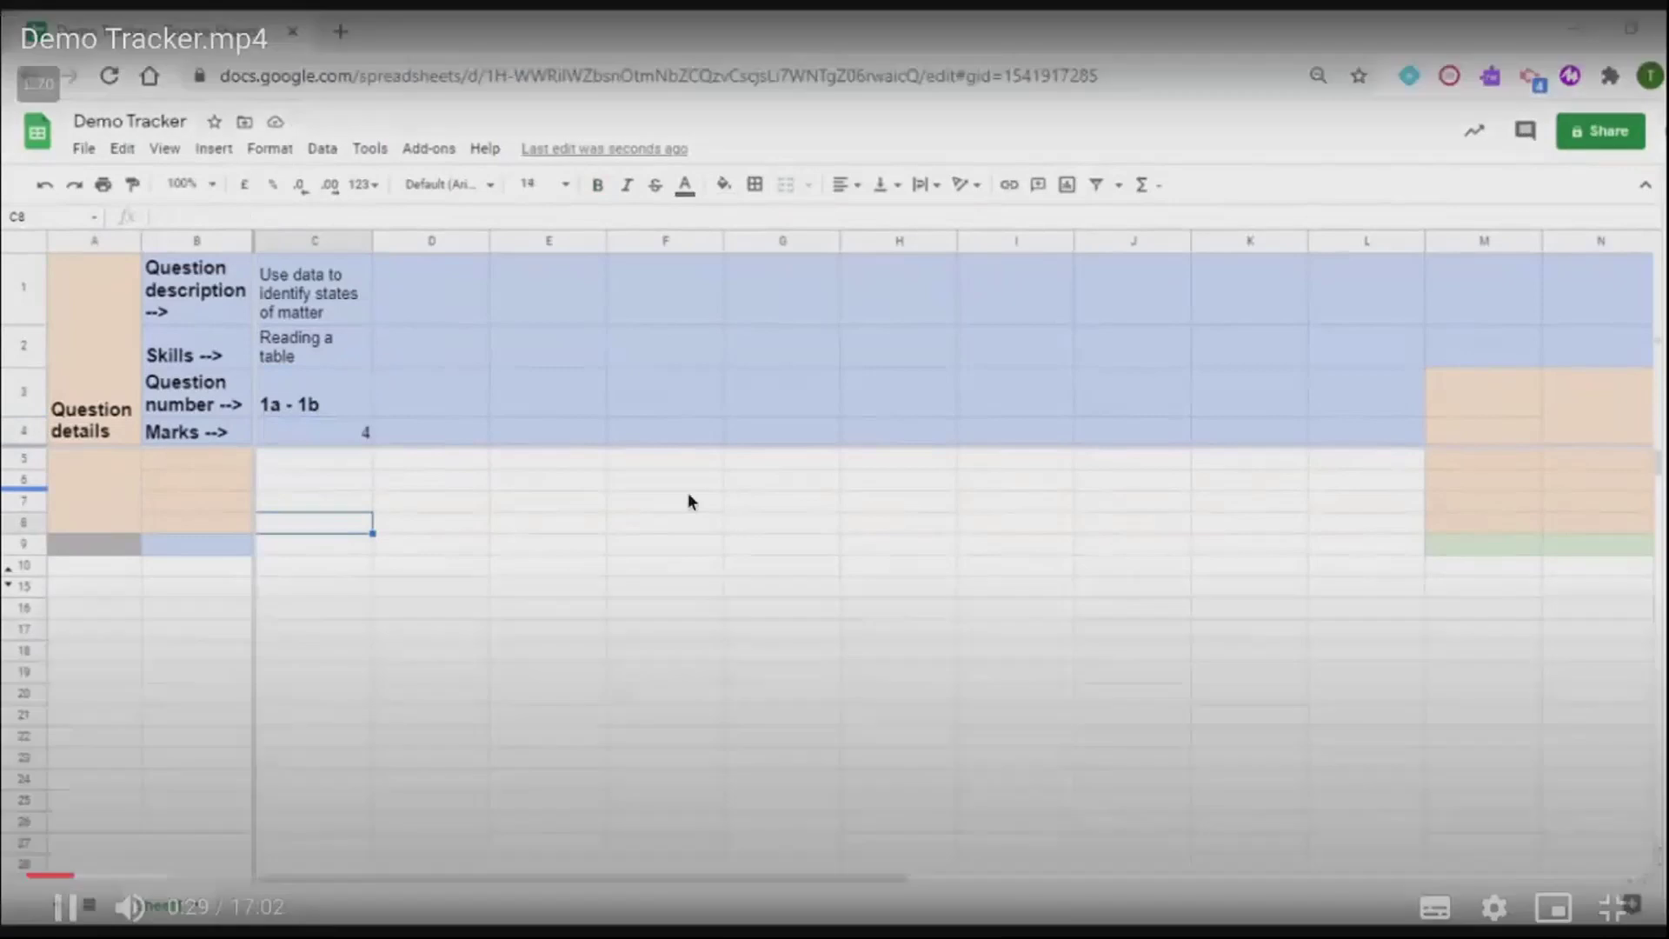
{"action": "key", "text": "space"}
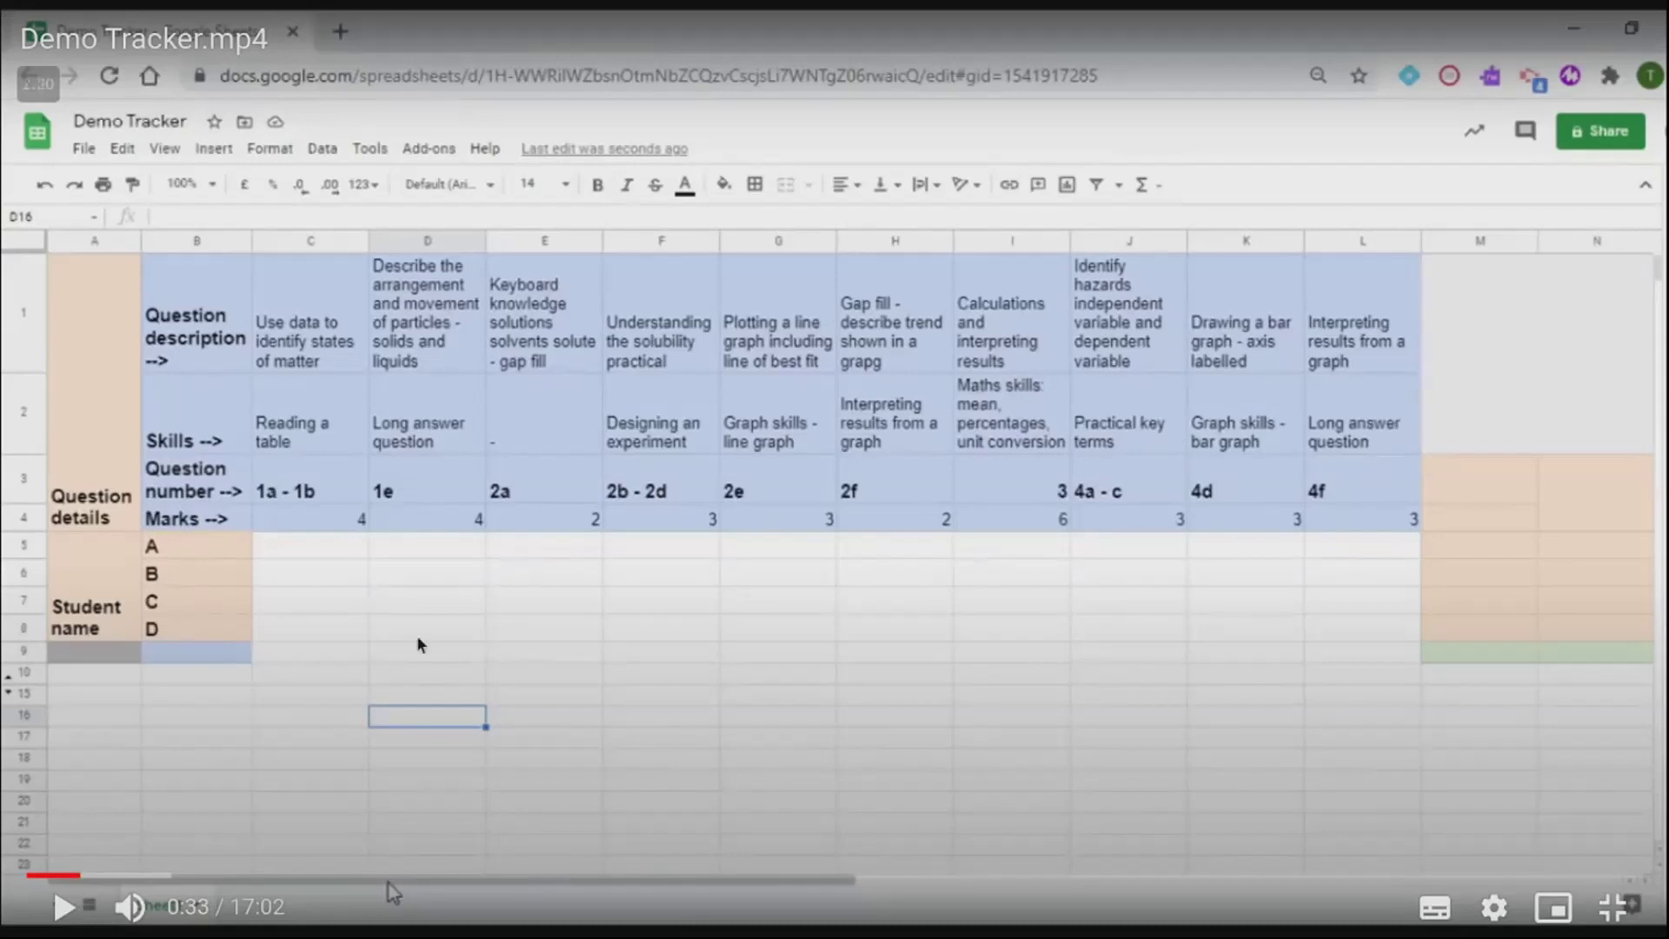
{"action": "left_click", "coordinate": [66, 907]}
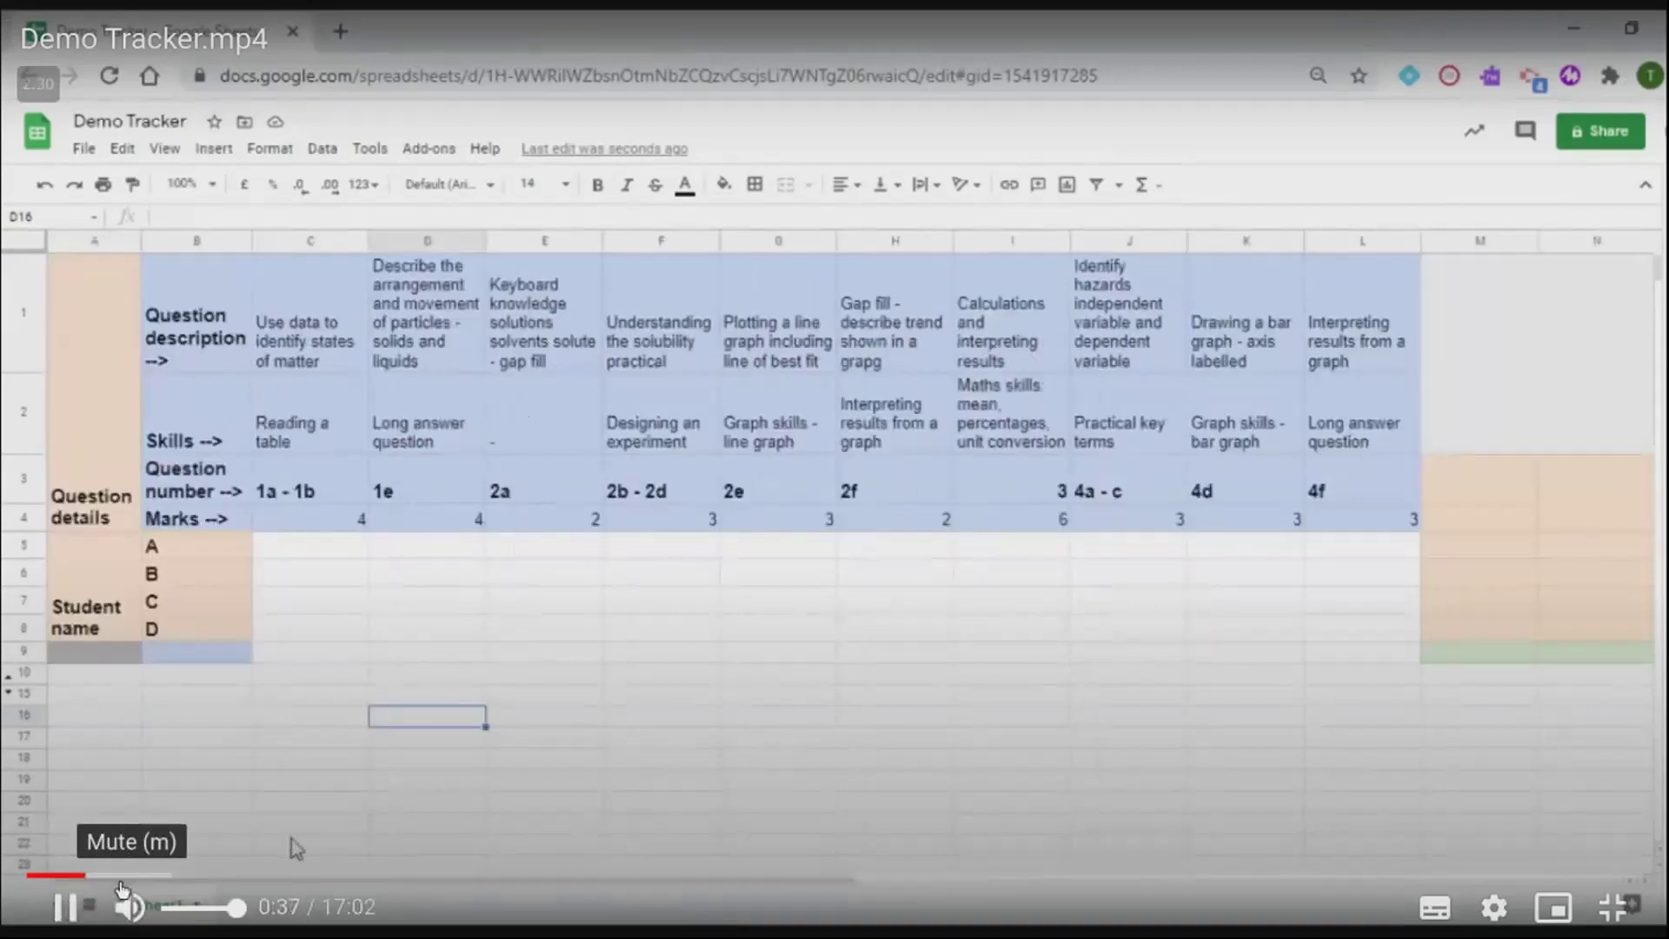
{"action": "left_click", "coordinate": [66, 907]}
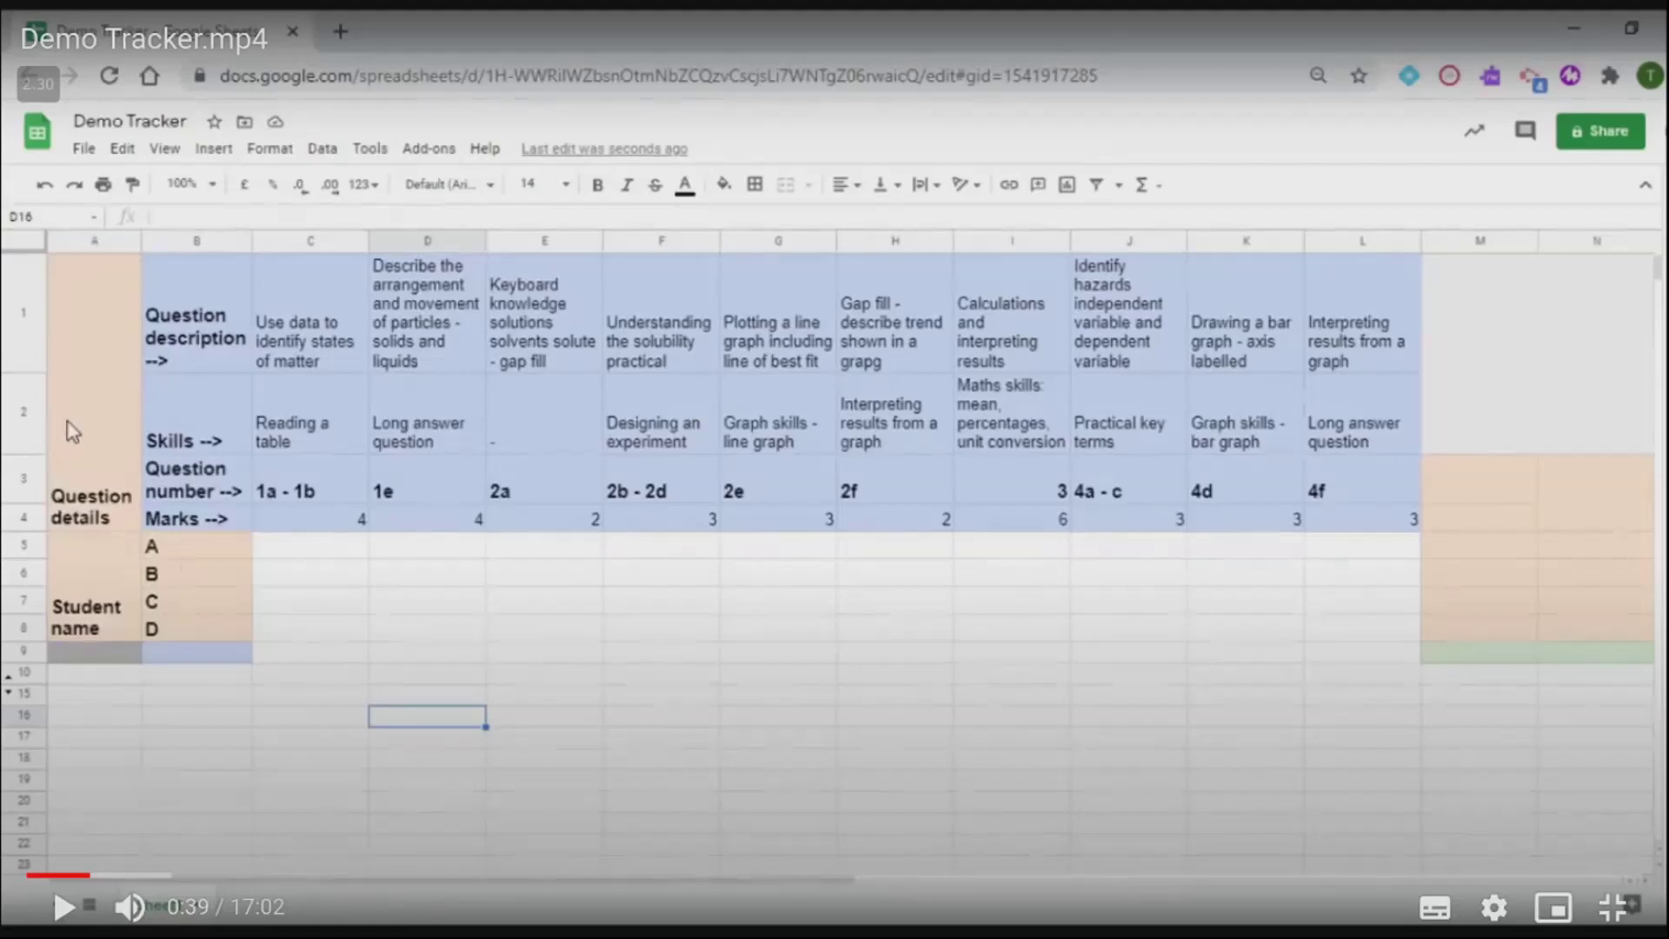
{"action": "key", "text": "space"}
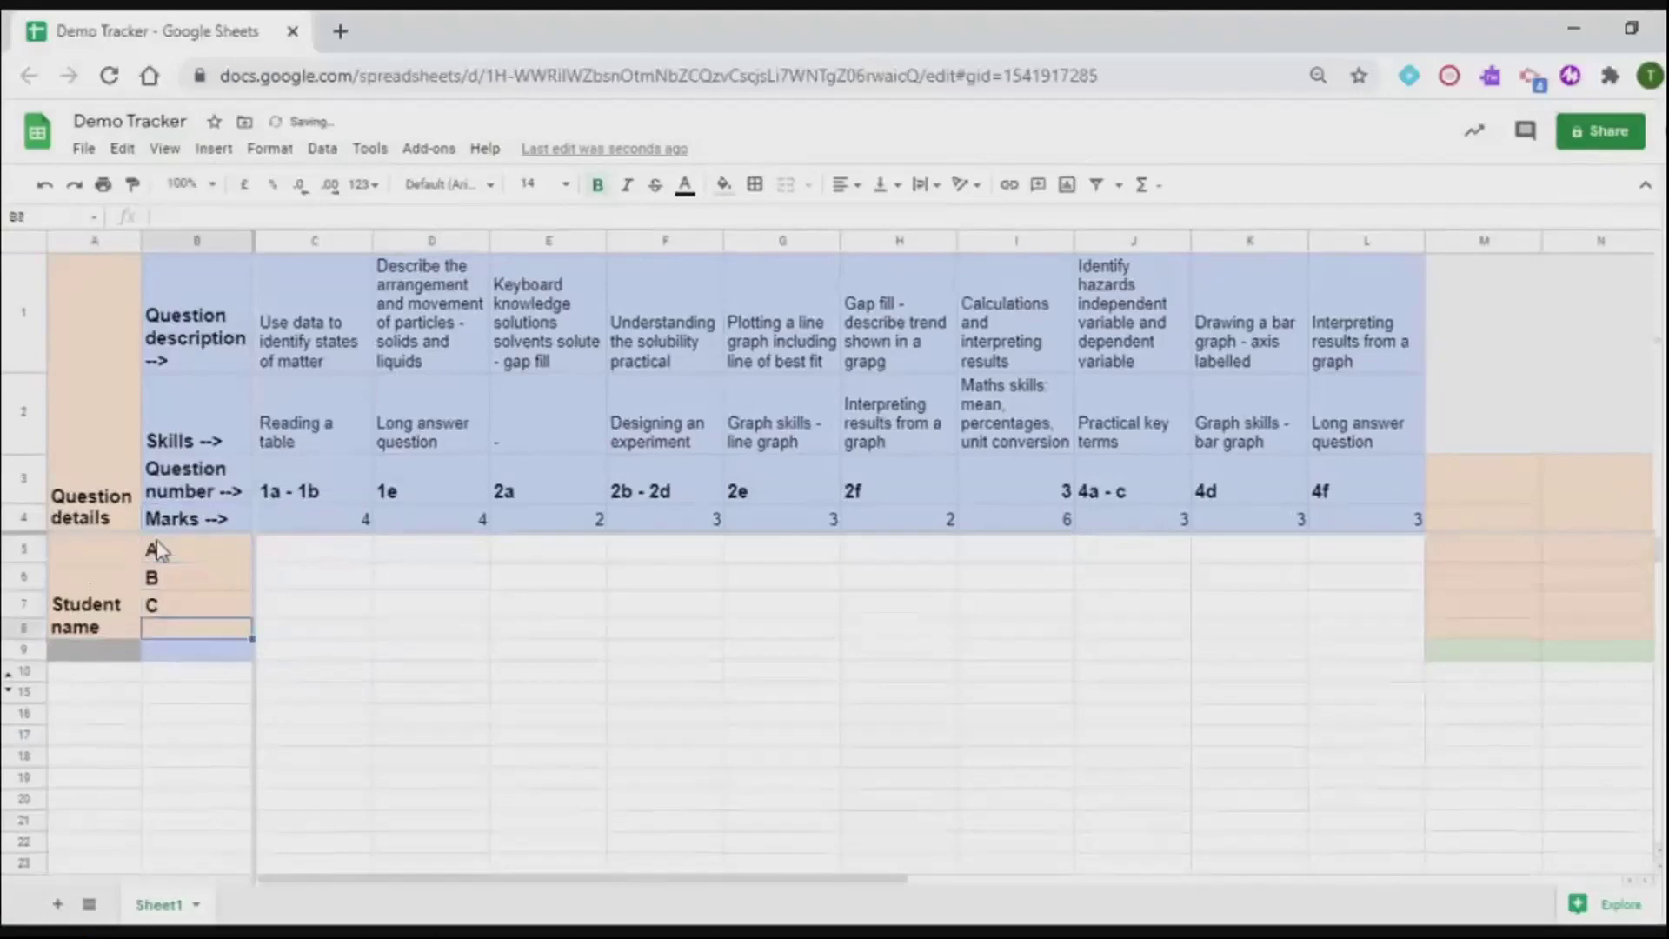
Step: Pause and resume the tracker video through the hiding of description and skills rows 1–2
{"action": "mouse_move", "coordinate": [213, 569]}
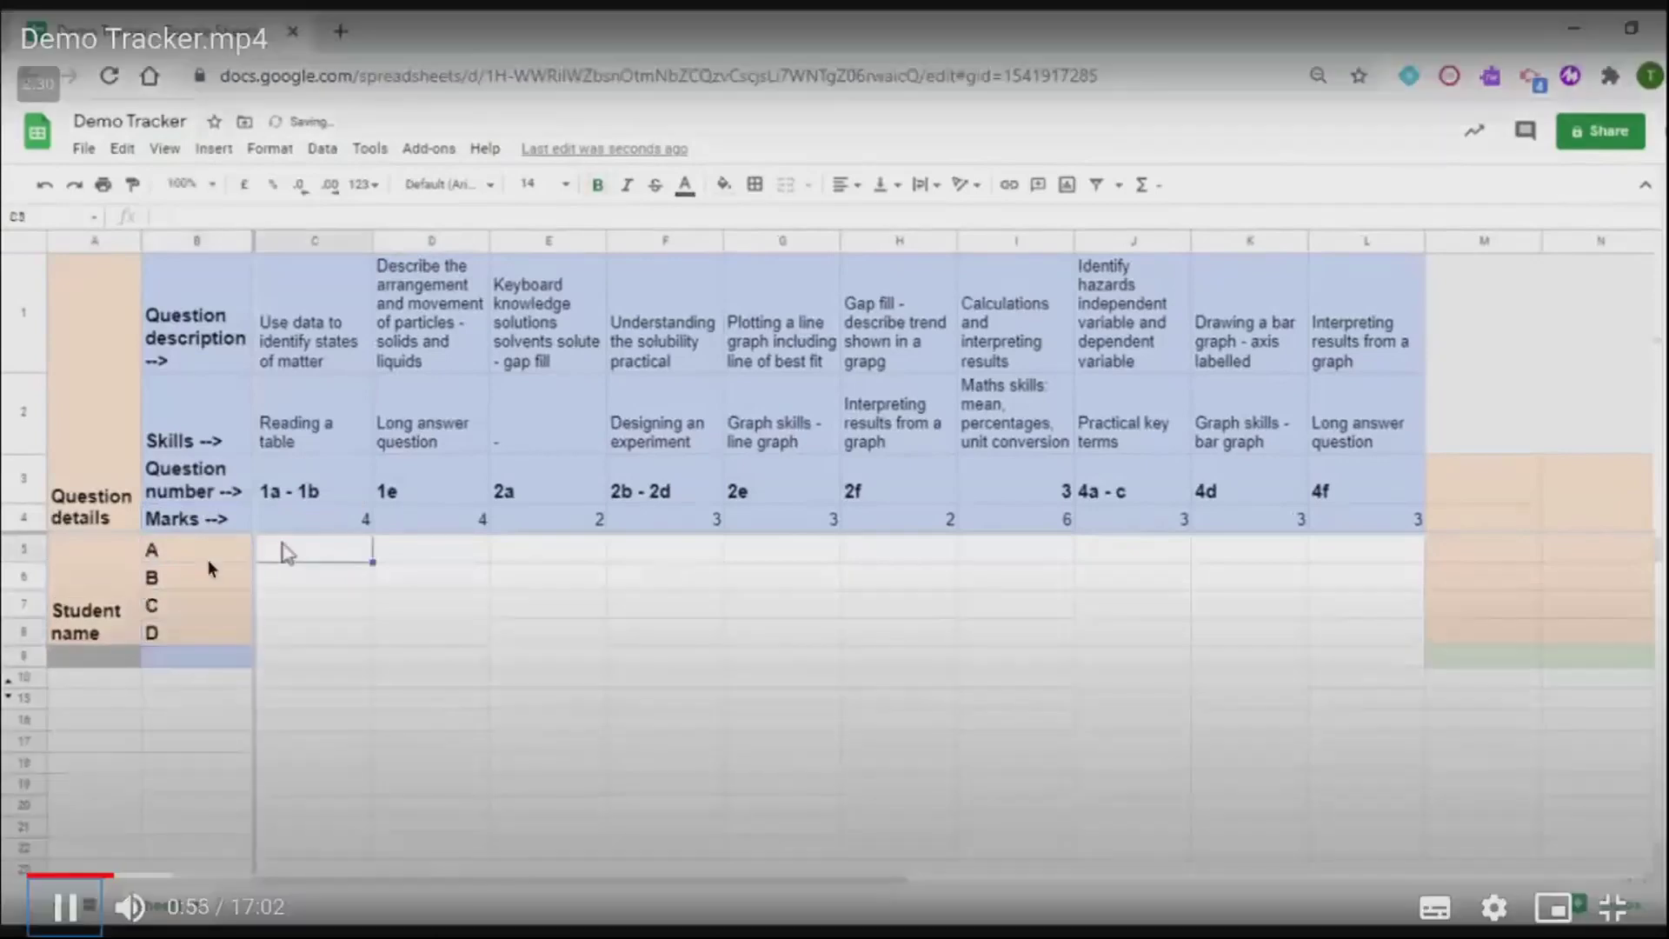
{"action": "left_click", "coordinate": [241, 508]}
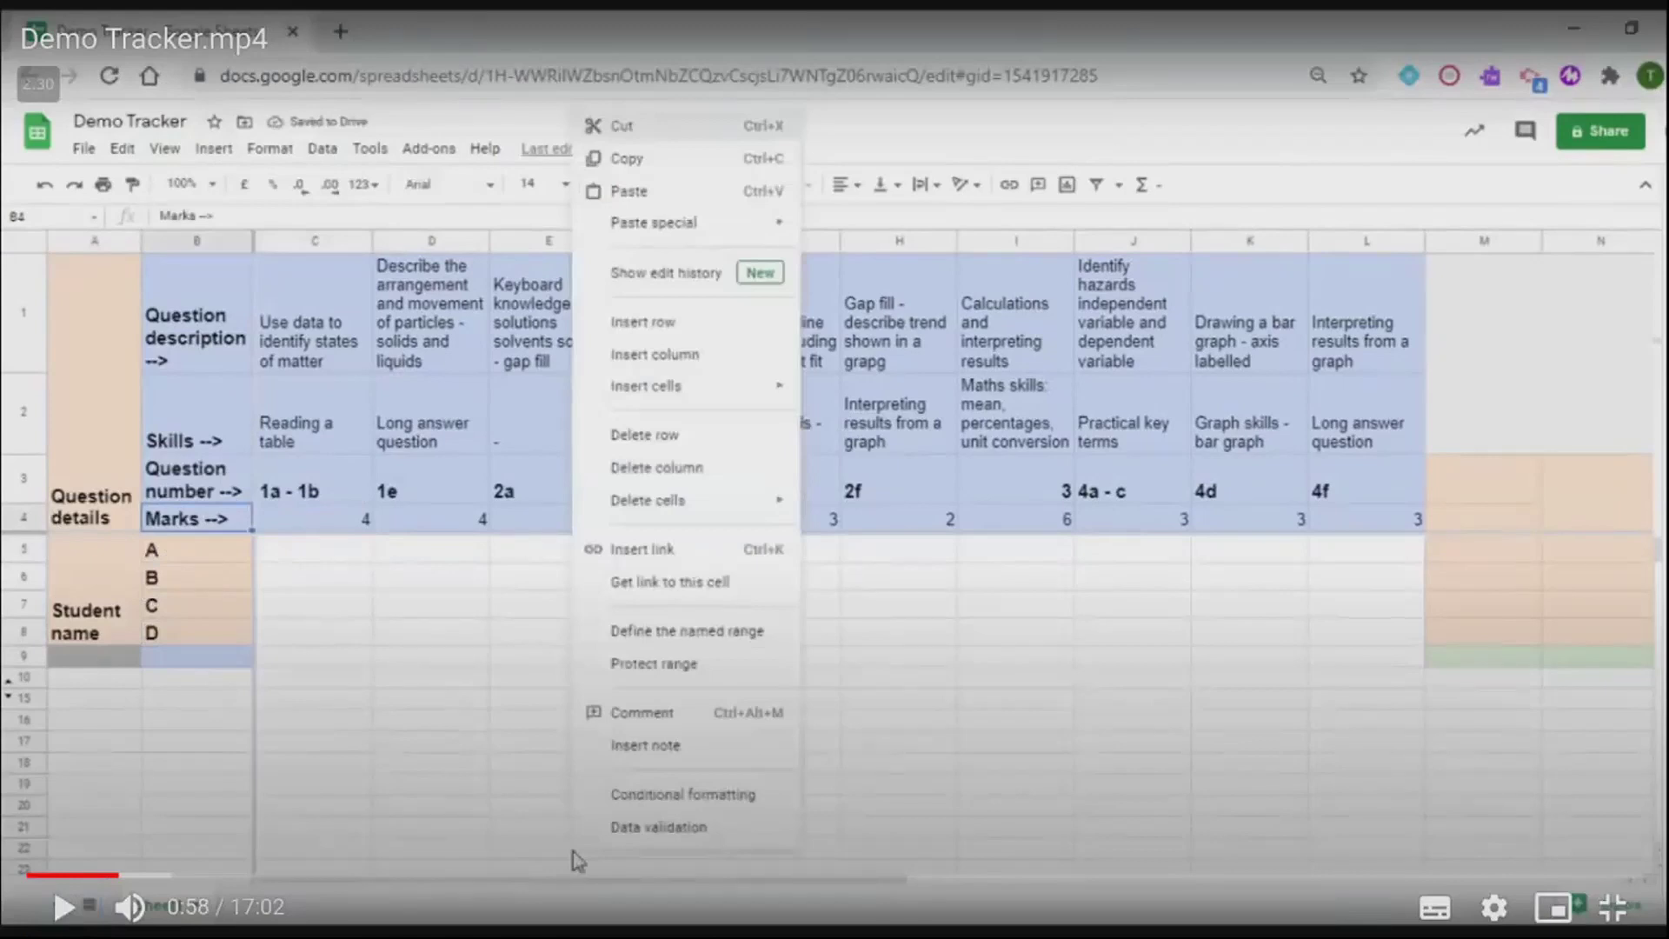
{"action": "left_click", "coordinate": [332, 405]}
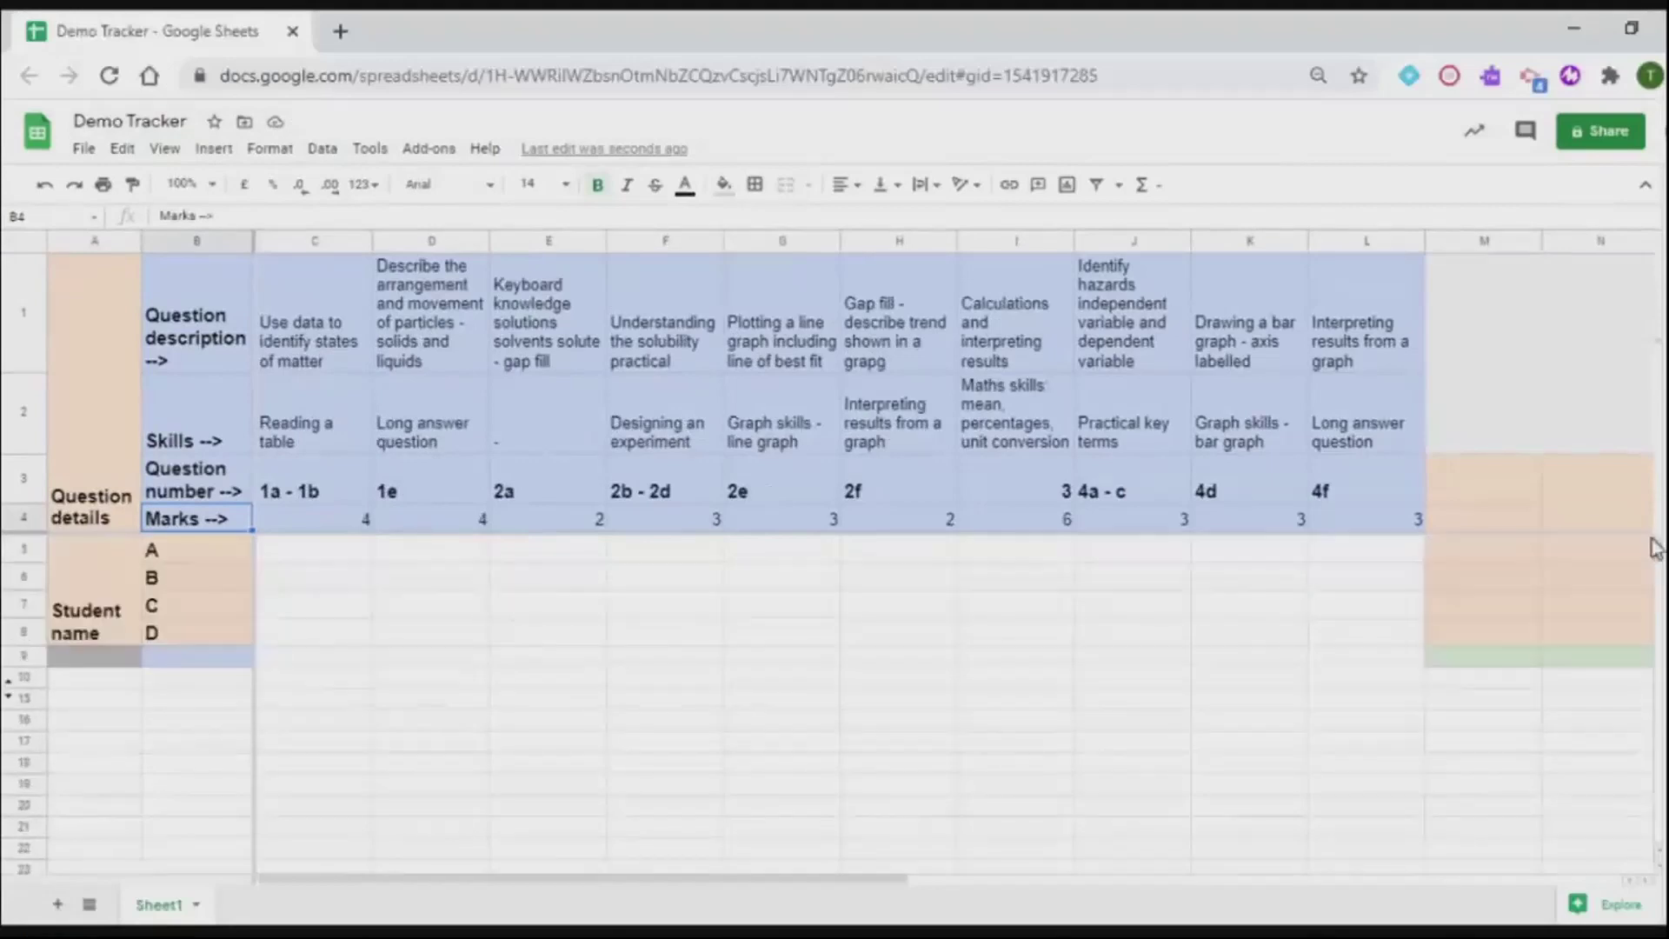
{"action": "mouse_move", "coordinate": [440, 475]}
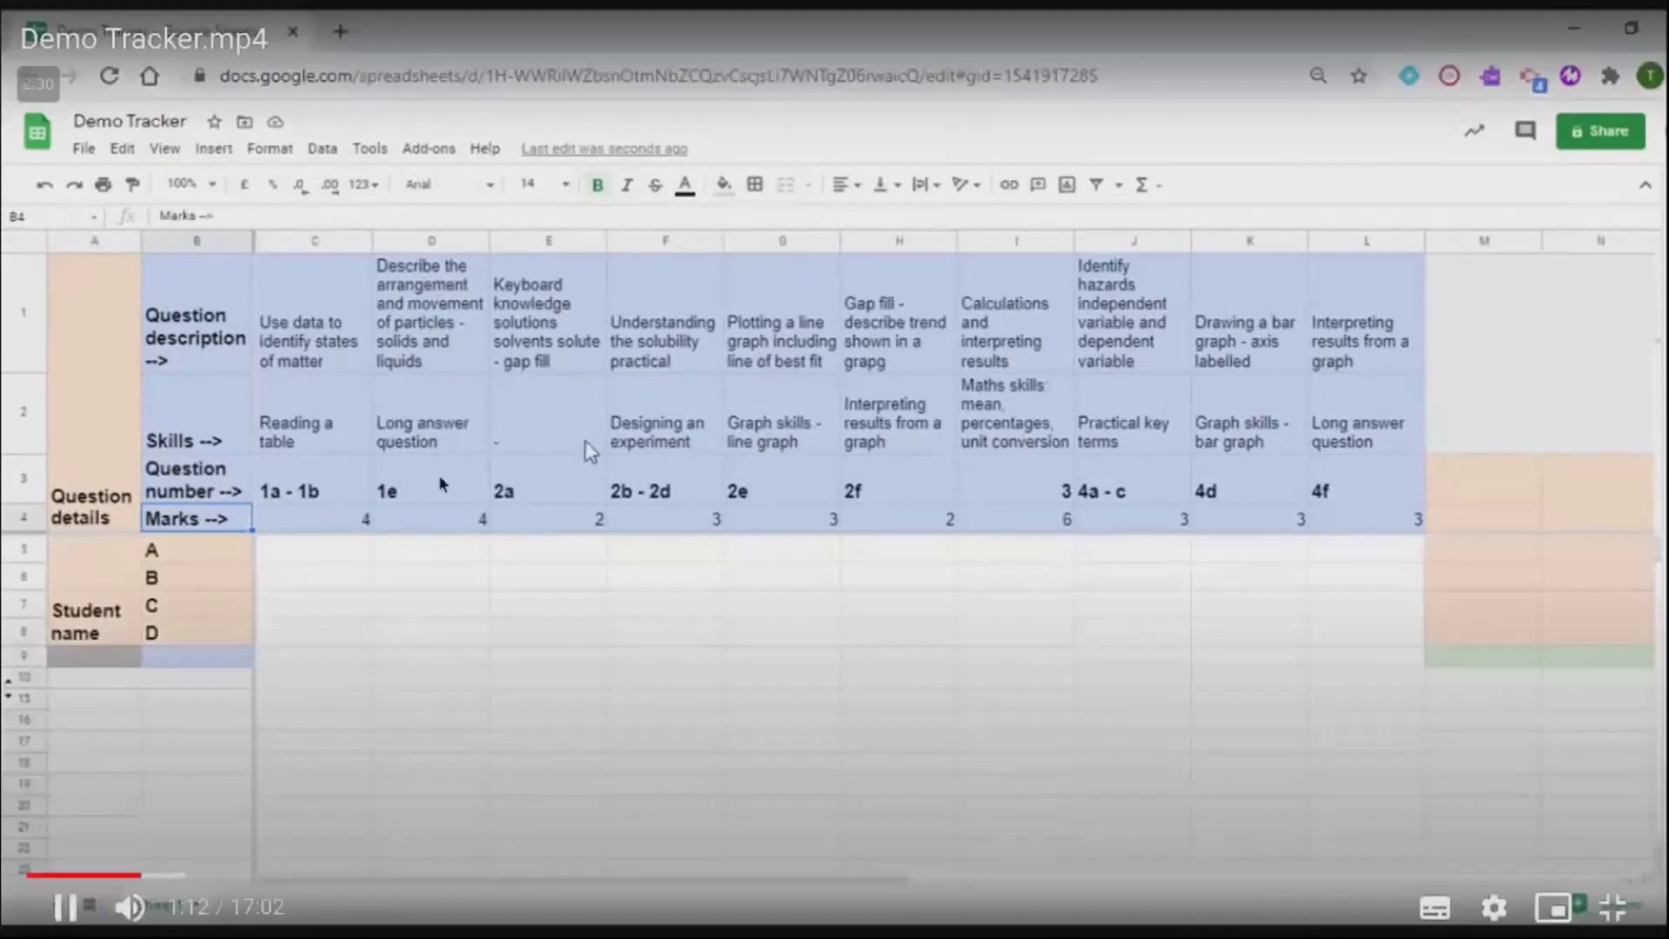
{"action": "left_click", "coordinate": [521, 483]}
{"action": "key", "text": "space"}
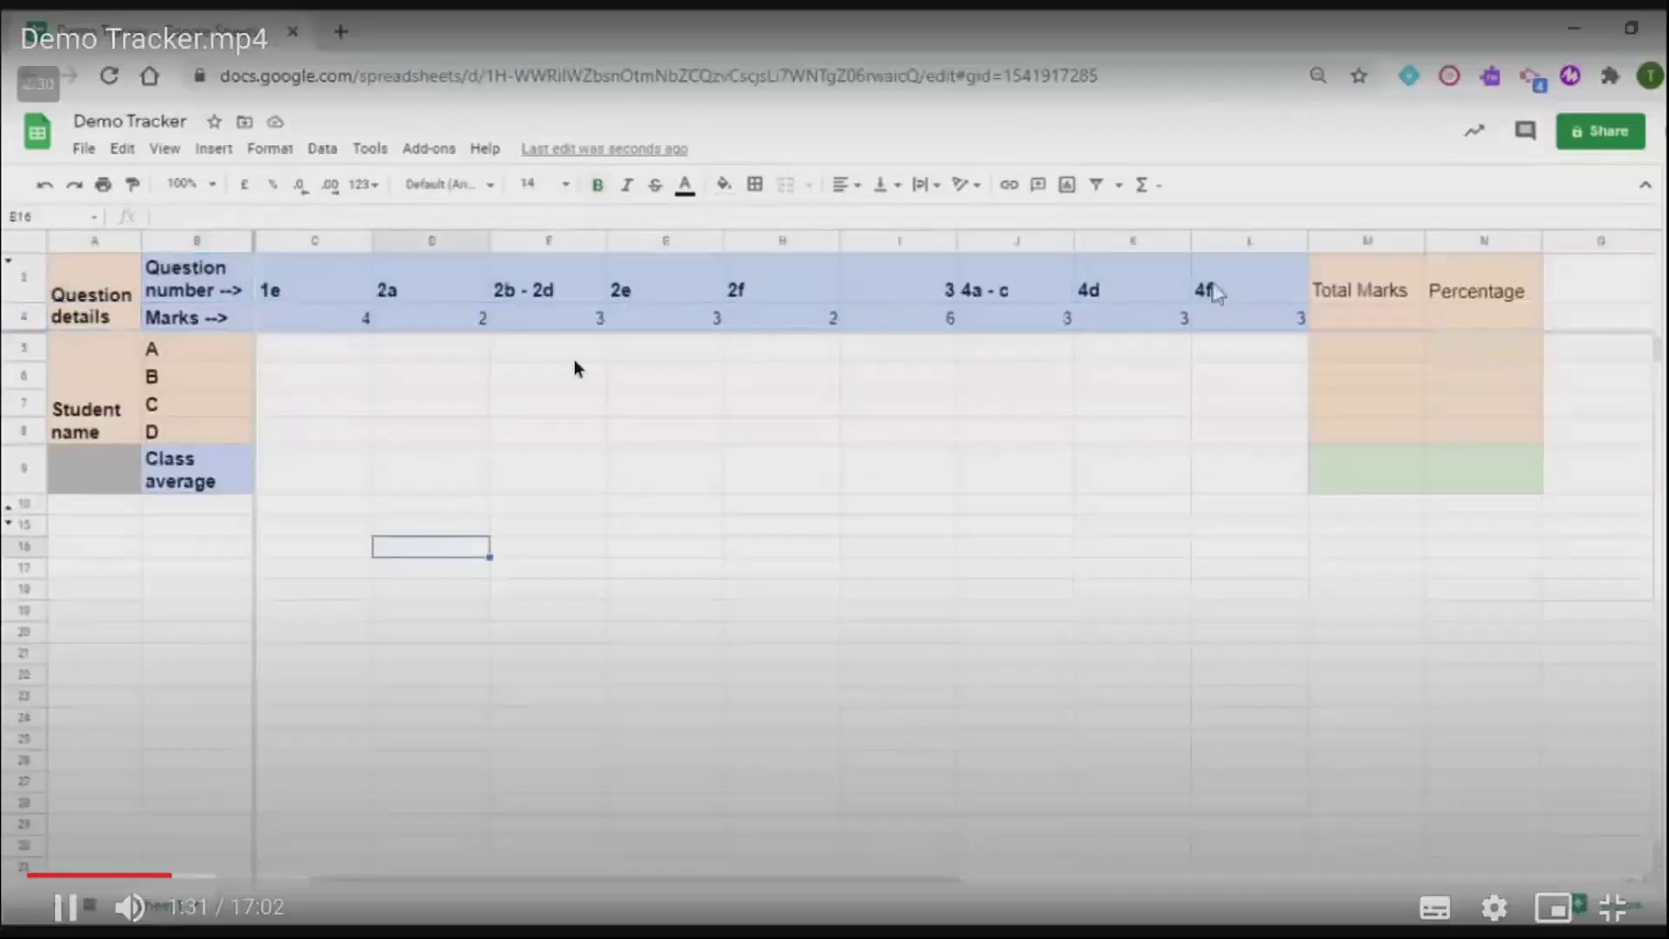
Step: Pause the tracker video at 1:33 on the Total Marks, Percentage and Class average headings
{"action": "left_click", "coordinate": [582, 386]}
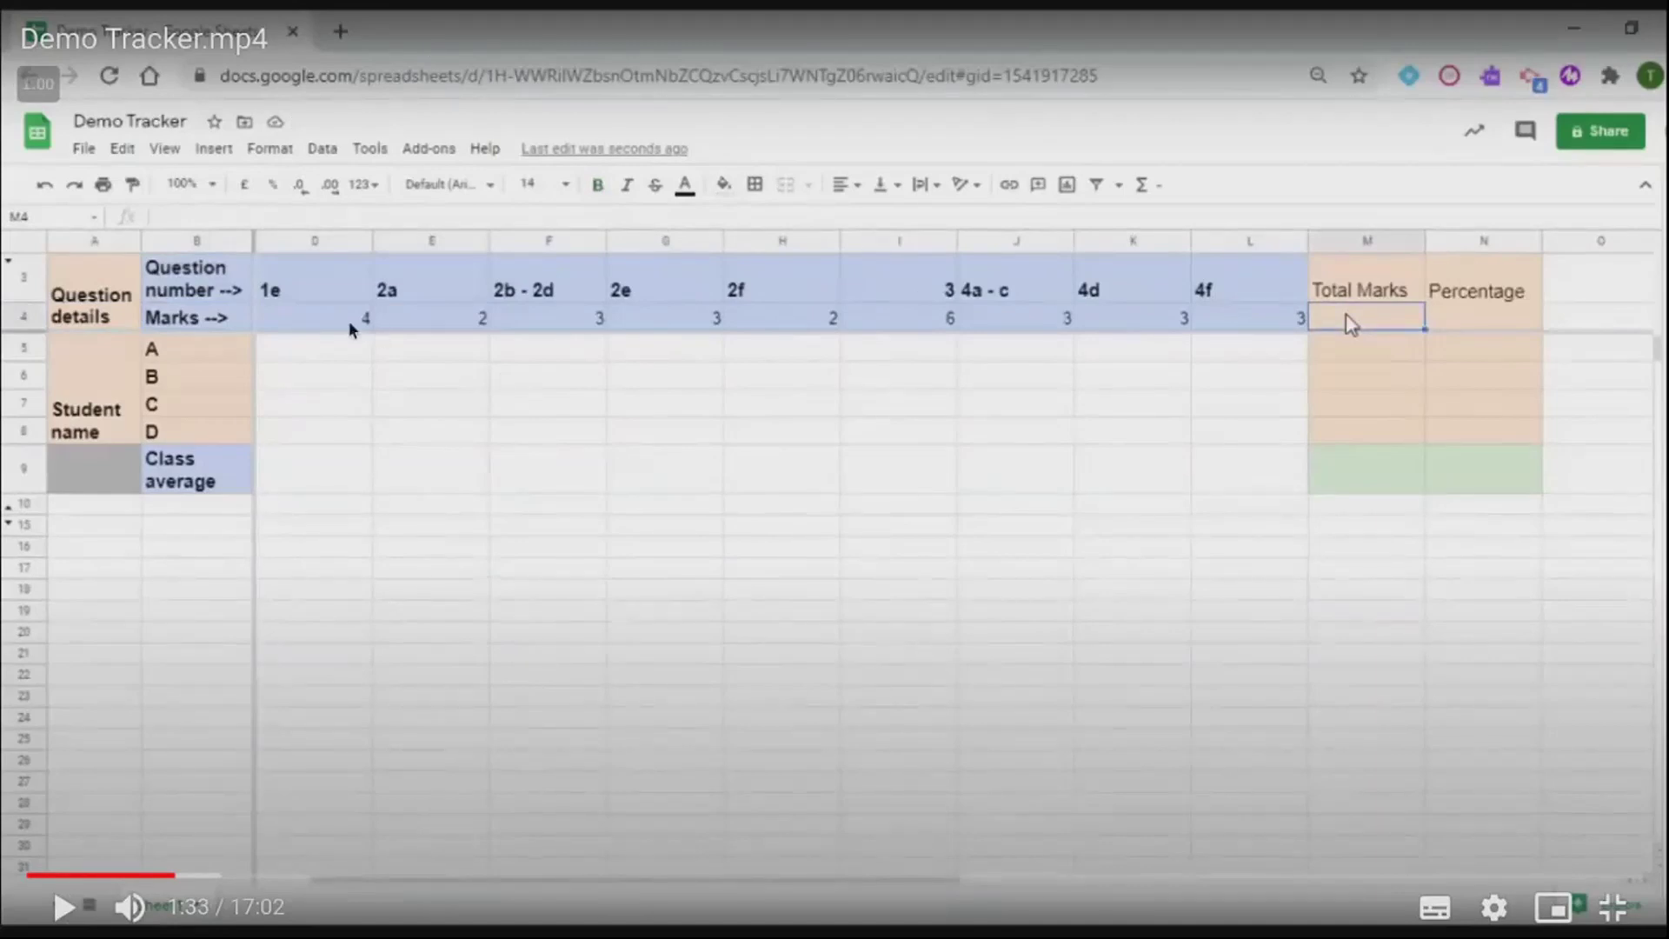
Step: Resume and pause the tracker video around the SUM(C4:L4) total of 33 in M4
{"action": "key", "text": "space"}
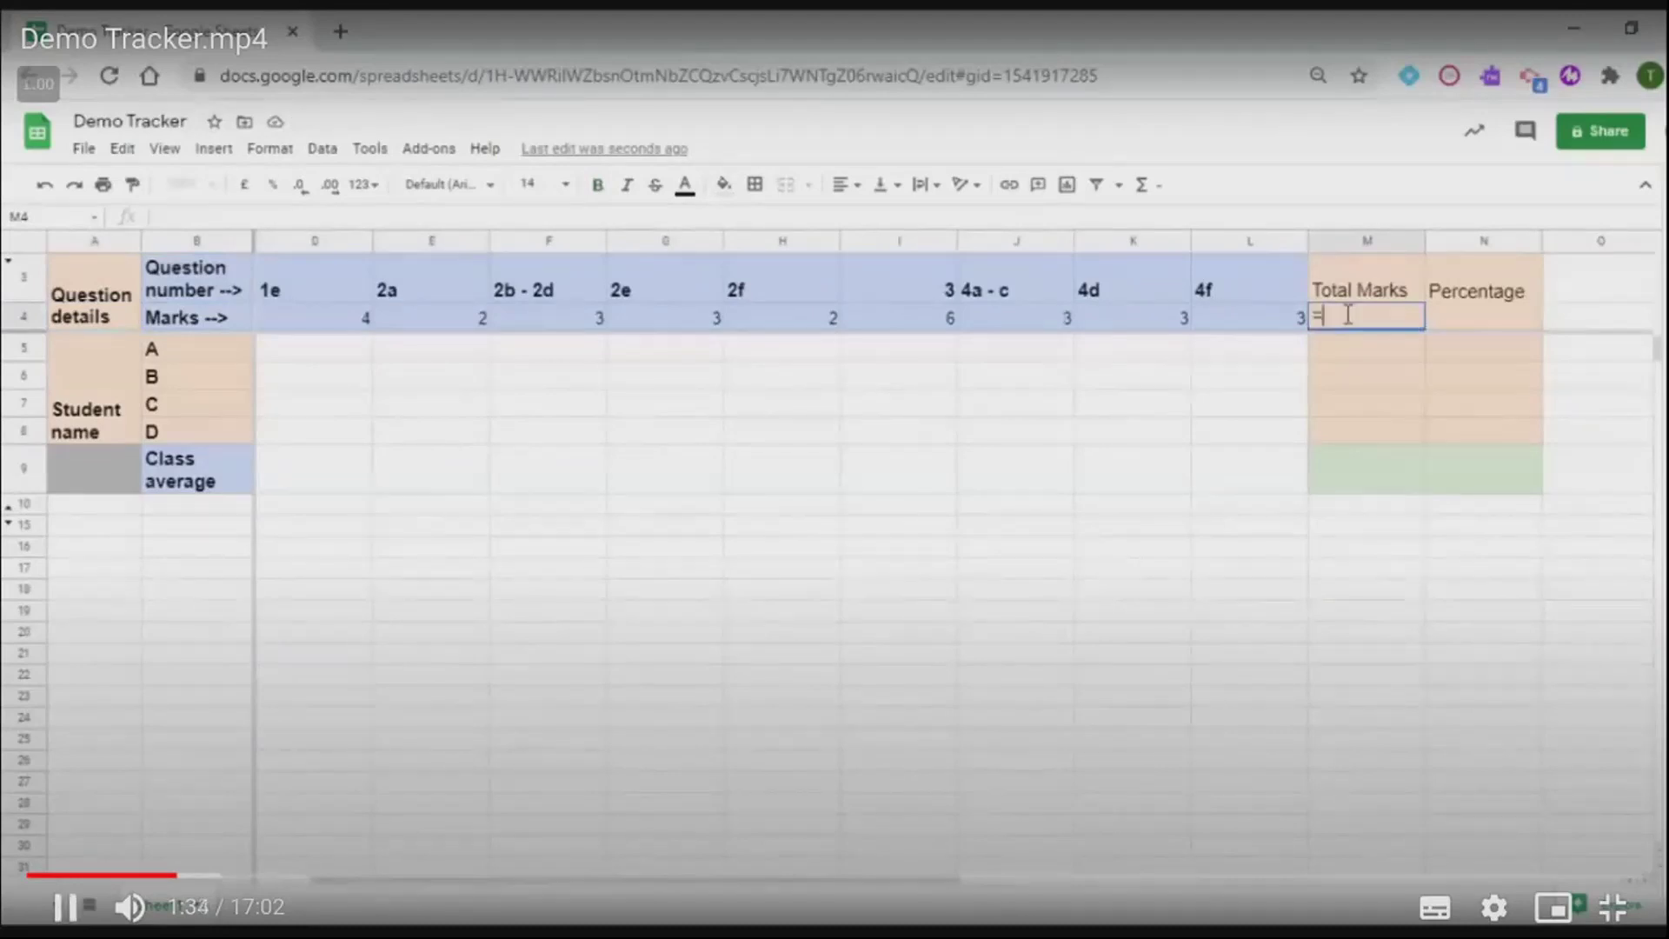
{"action": "left_click", "coordinate": [420, 351]}
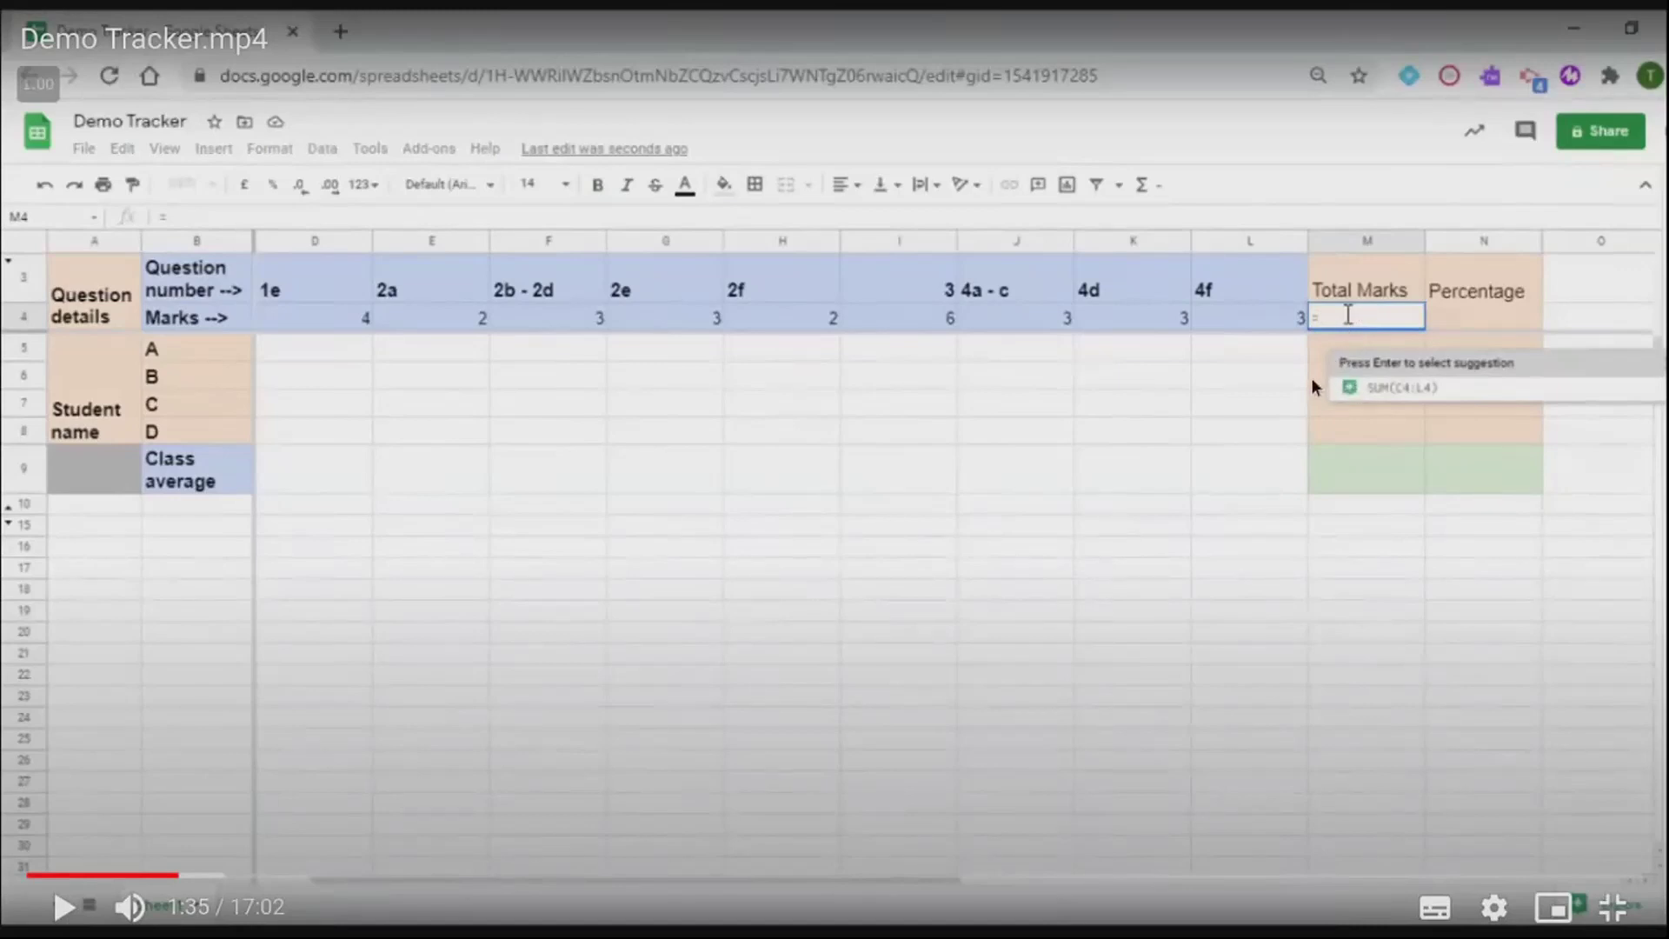
{"action": "left_click", "coordinate": [1352, 418]}
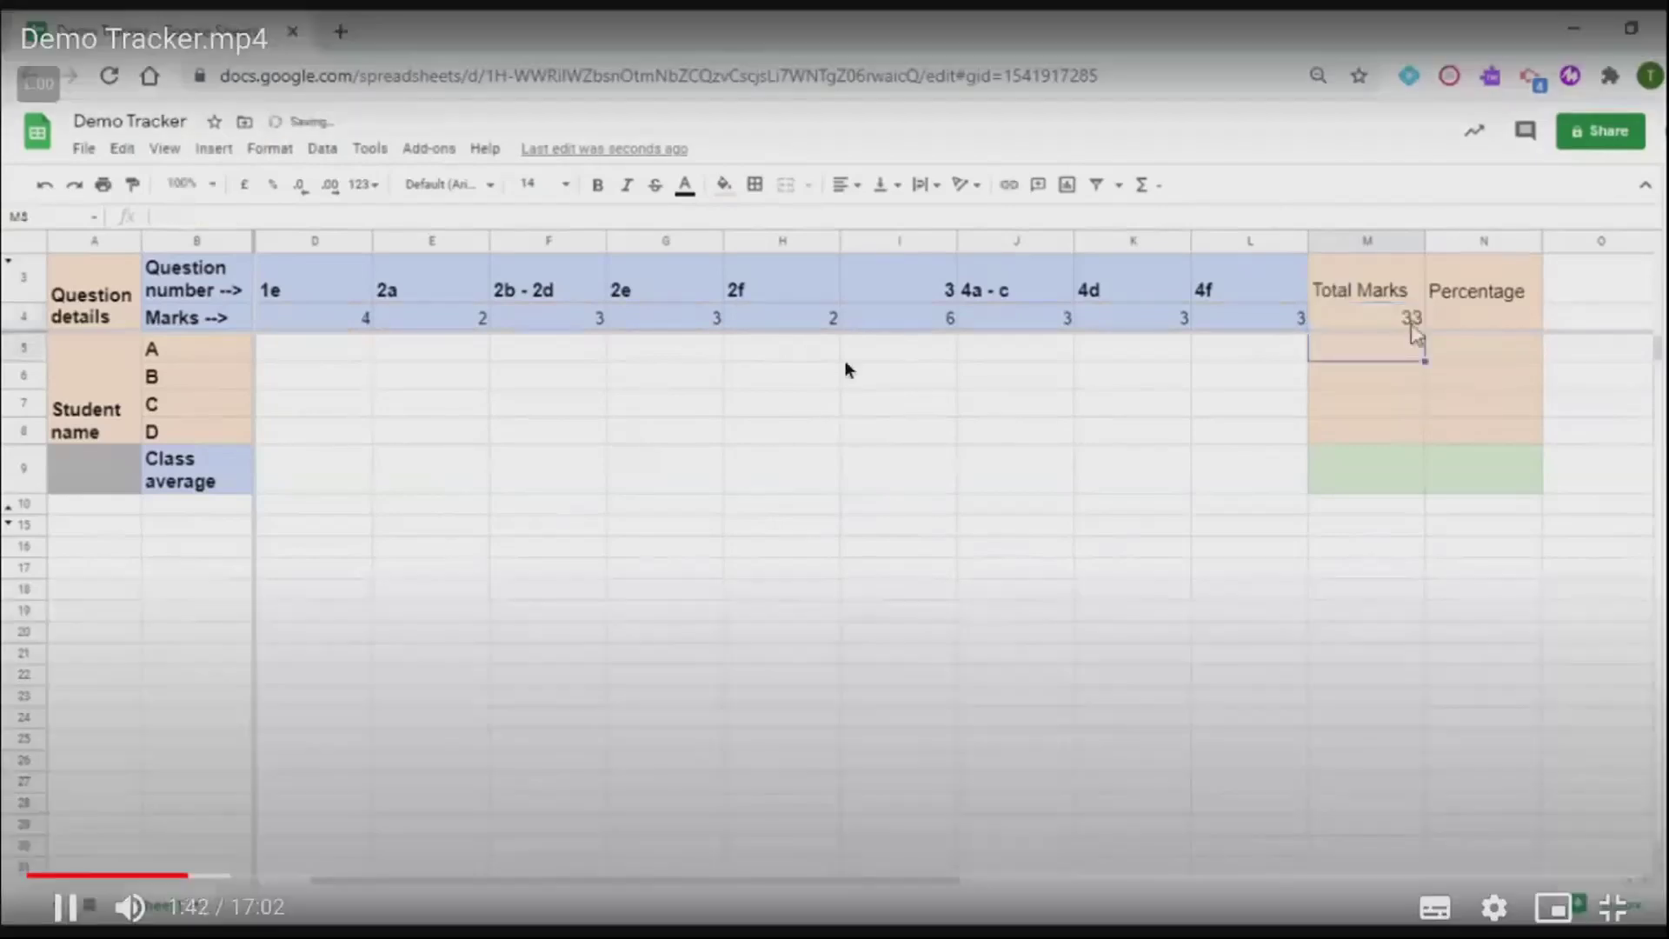
{"action": "left_click", "coordinate": [831, 379]}
{"action": "left_click", "coordinate": [1391, 319]}
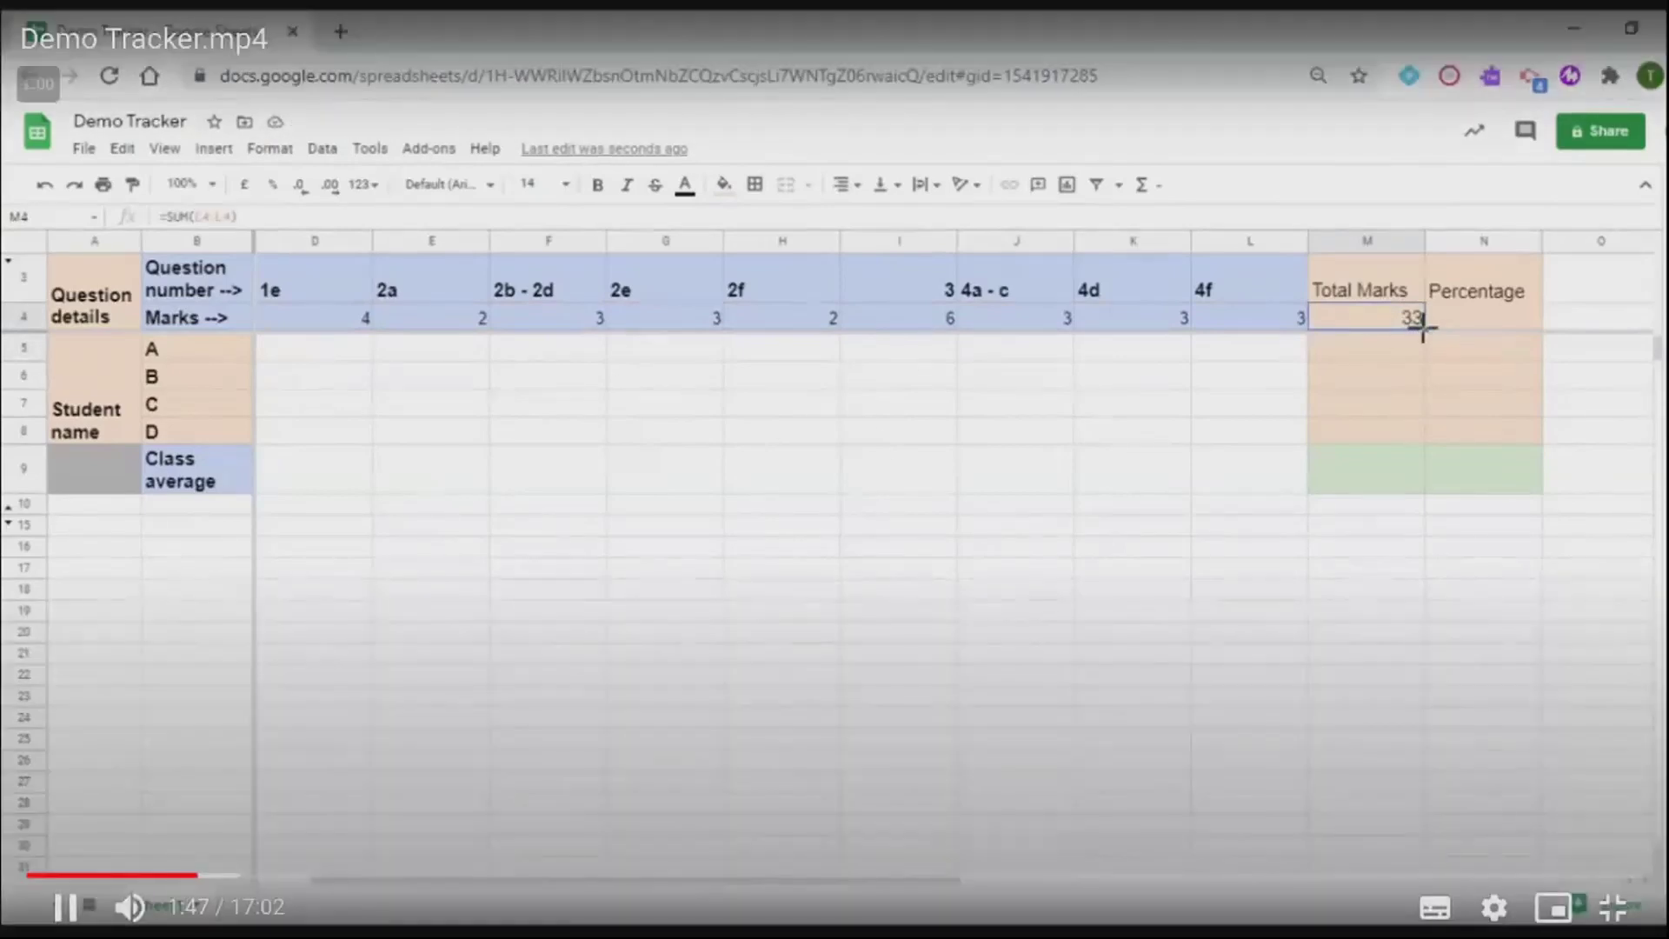
Step: Pause and resume the video as the Total Marks SUM is filled down for students A–D
{"action": "left_click", "coordinate": [1389, 333]}
{"action": "left_click", "coordinate": [1393, 409]}
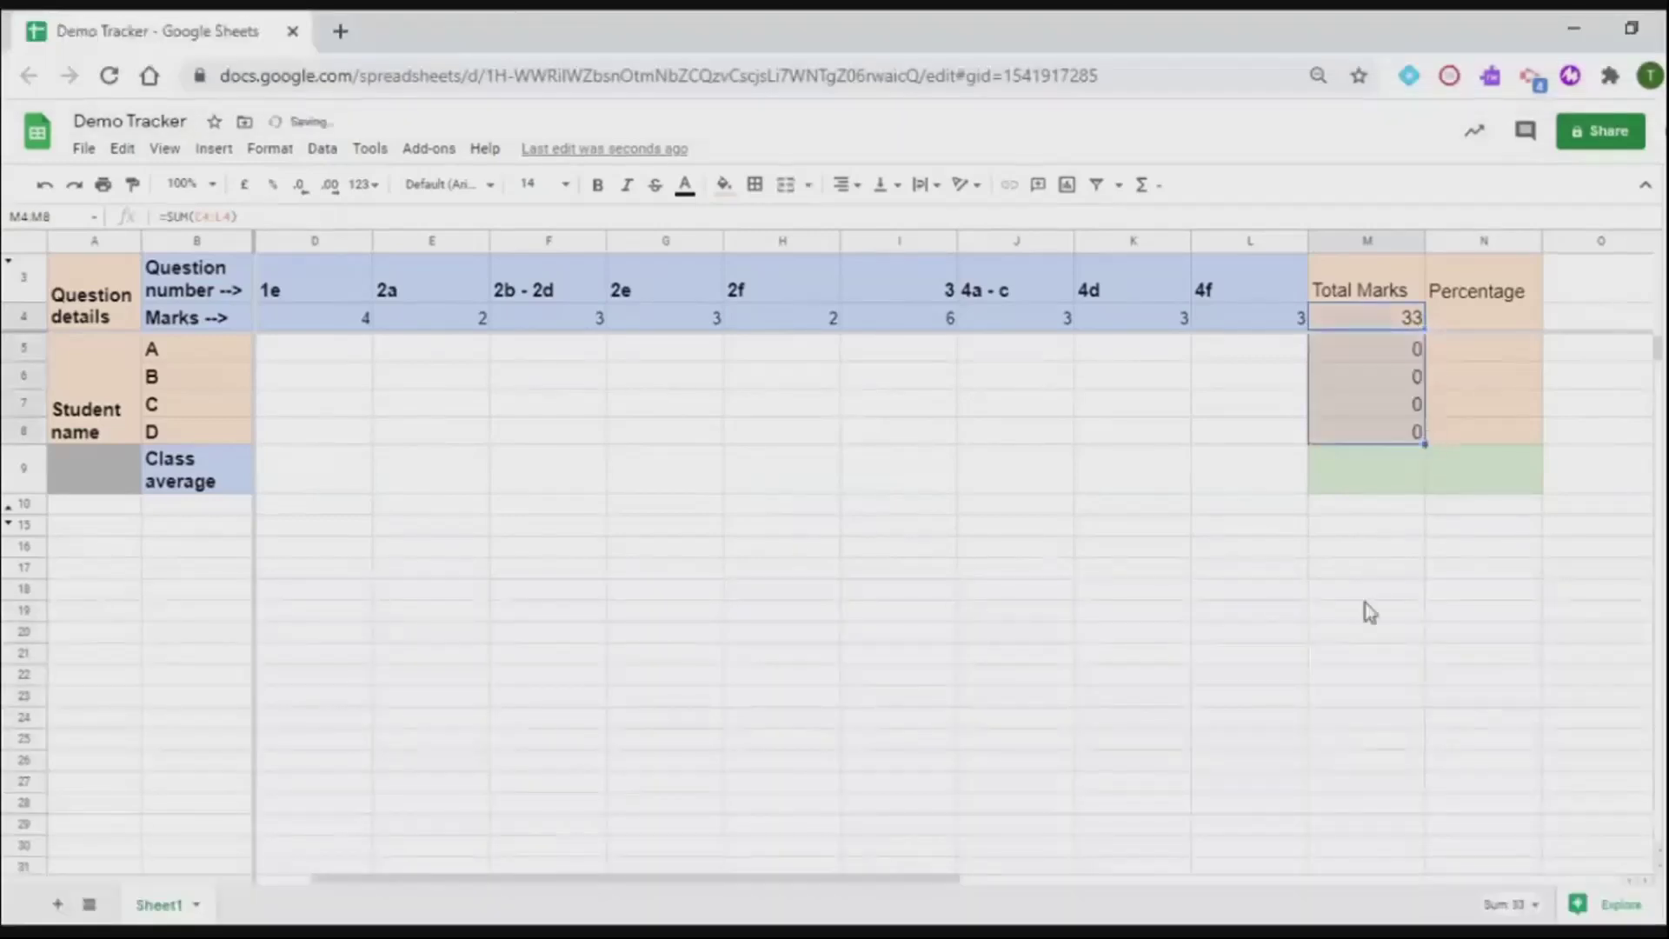
{"action": "left_click", "coordinate": [1360, 436]}
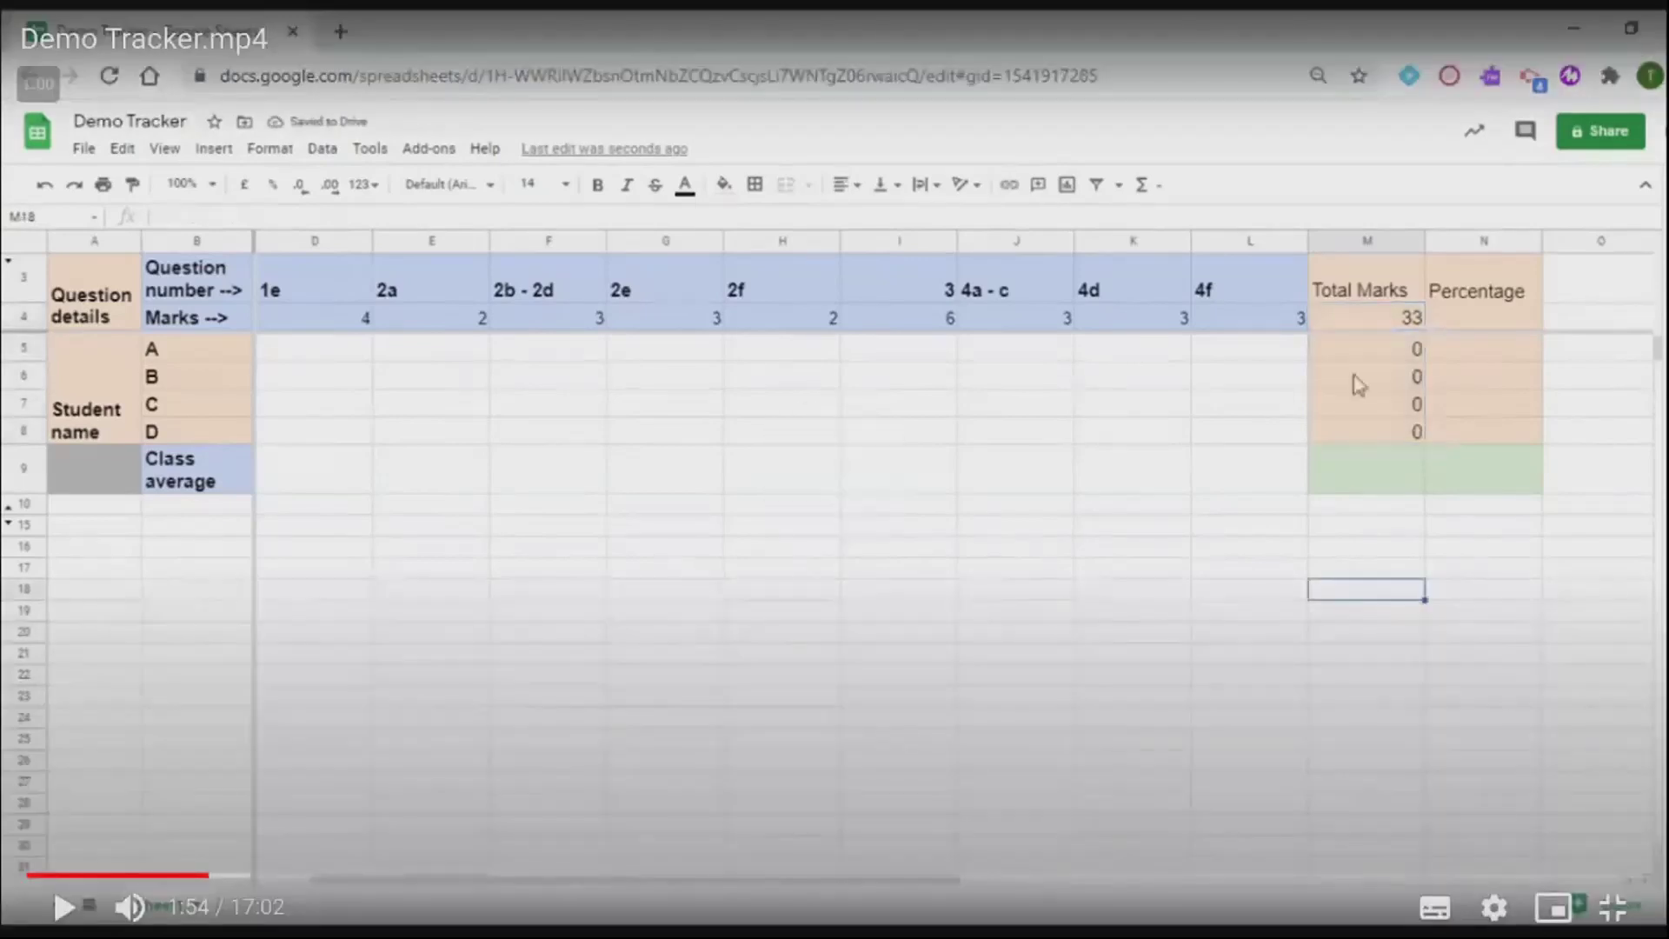
{"action": "left_click", "coordinate": [1391, 398]}
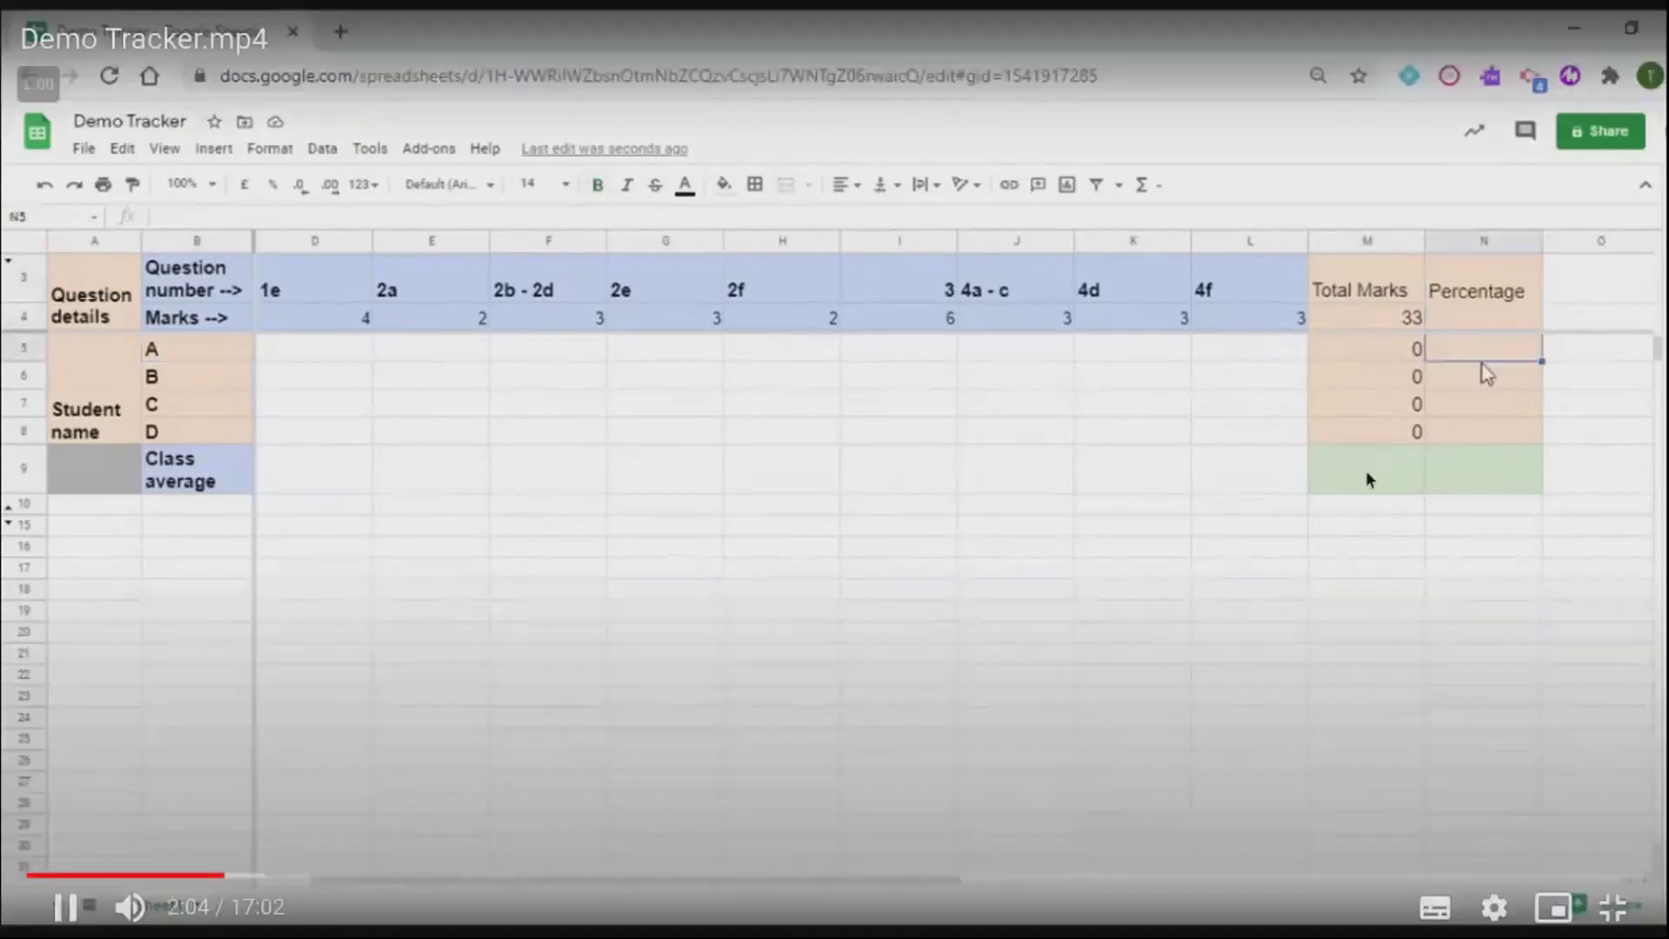
Step: Pause and resume the tutorial through the =M5/M$4 percent formula in N5
{"action": "left_click", "coordinate": [1365, 471]}
{"action": "key", "text": "space"}
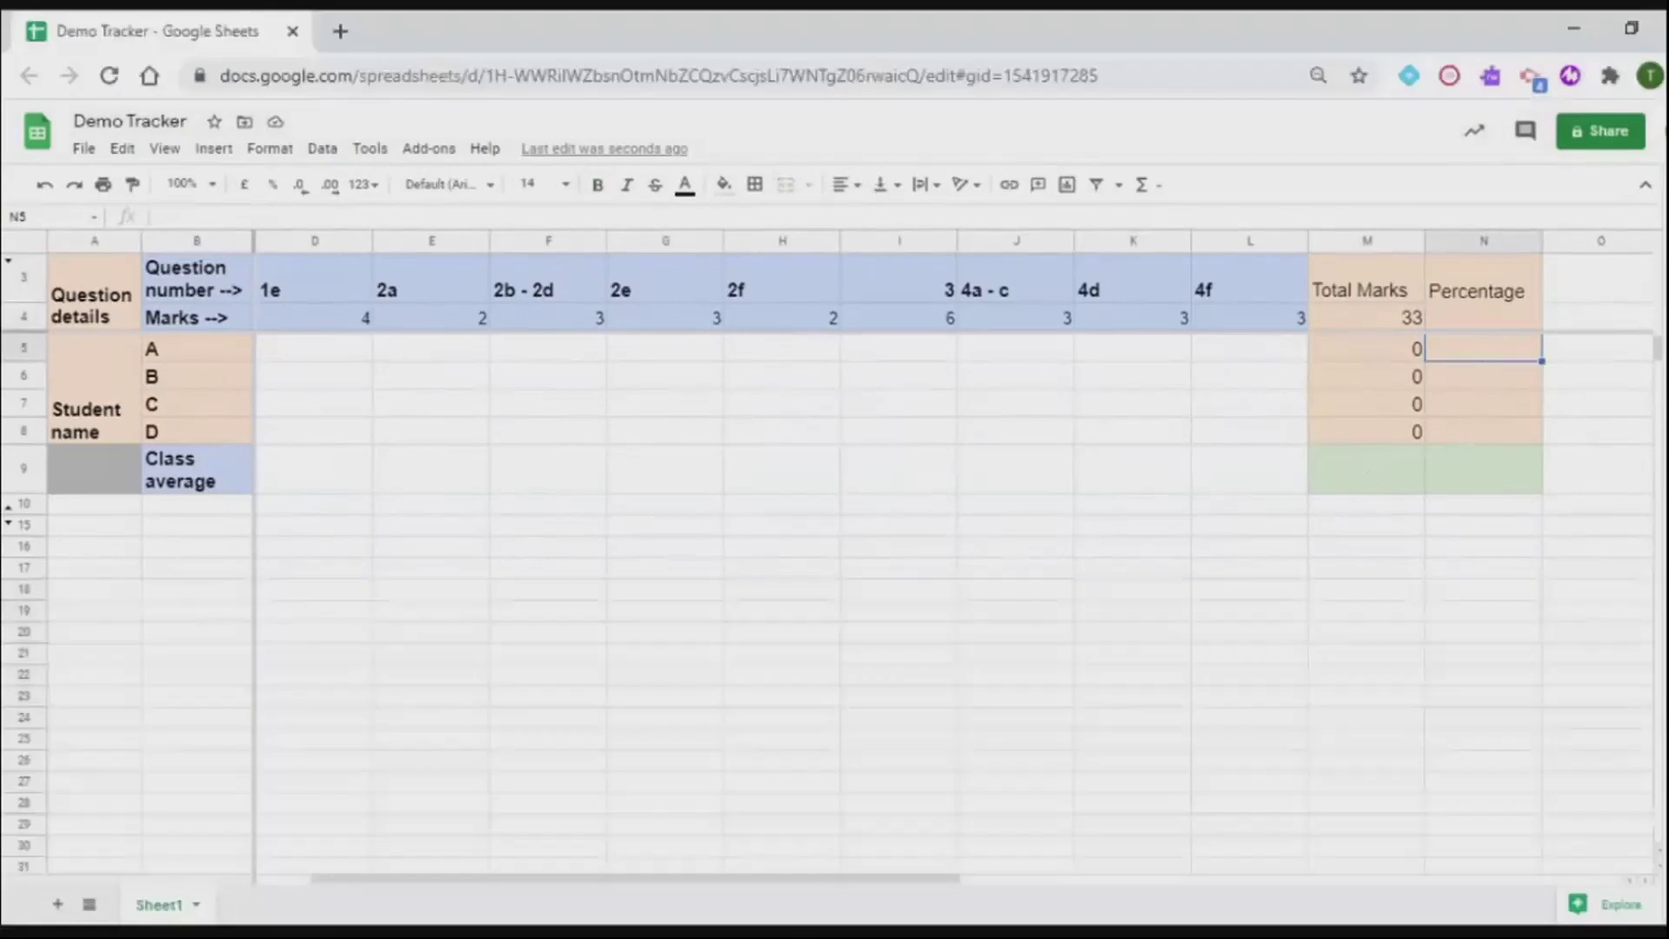
{"action": "mouse_move", "coordinate": [1391, 527]}
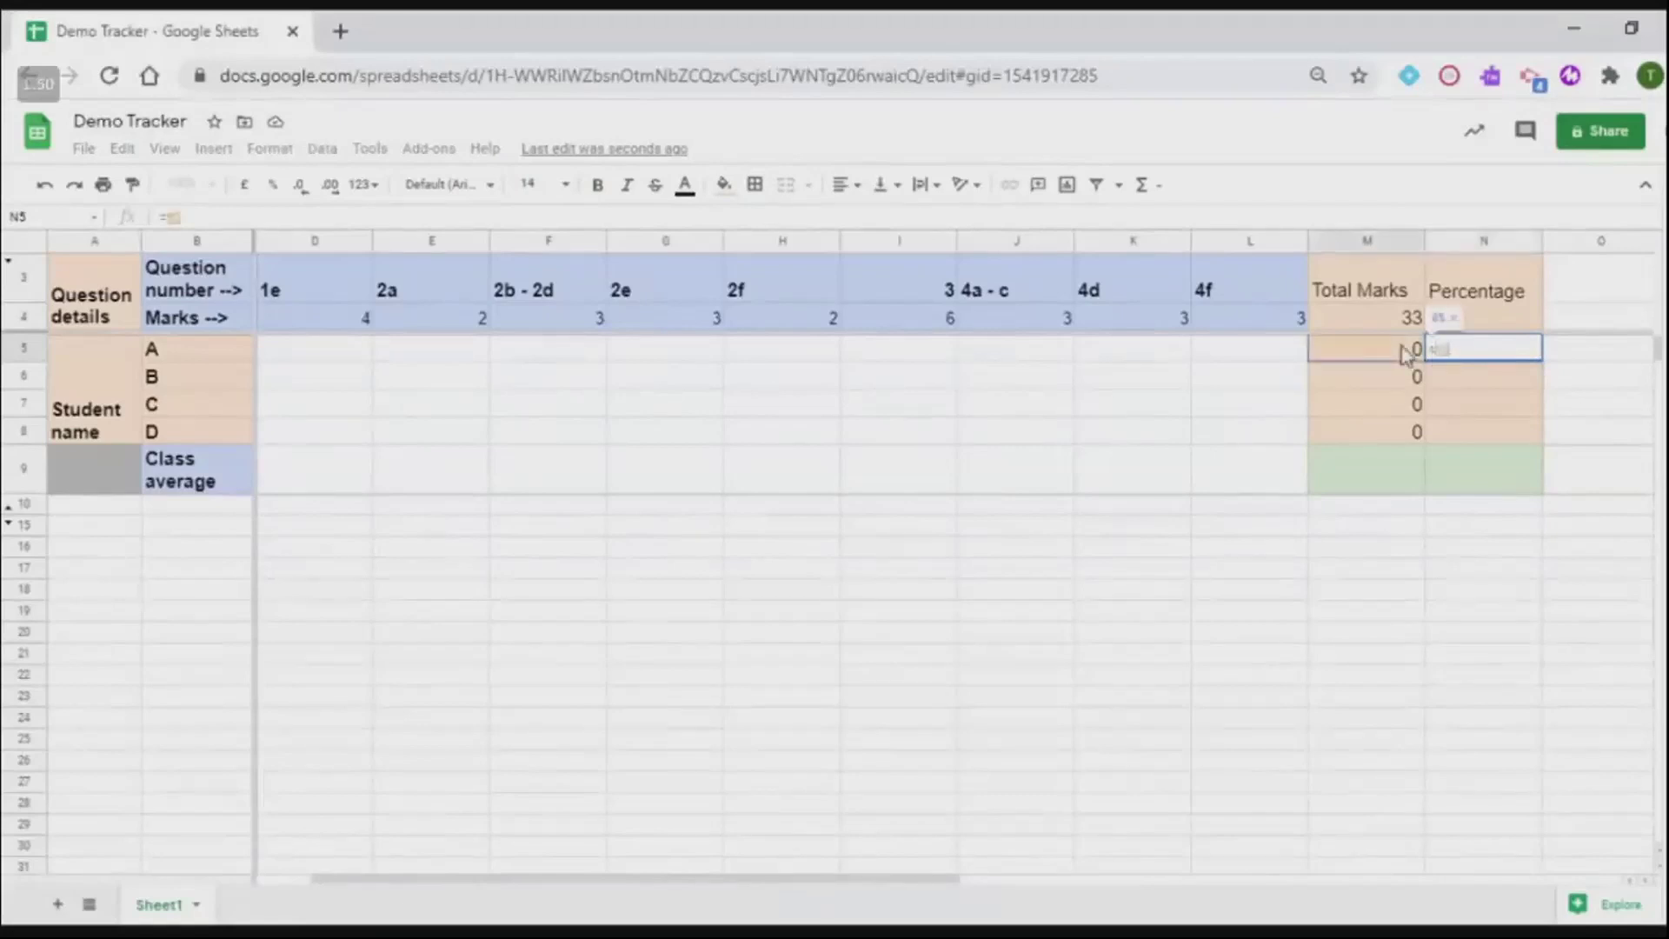
{"action": "mouse_move", "coordinate": [1574, 478]}
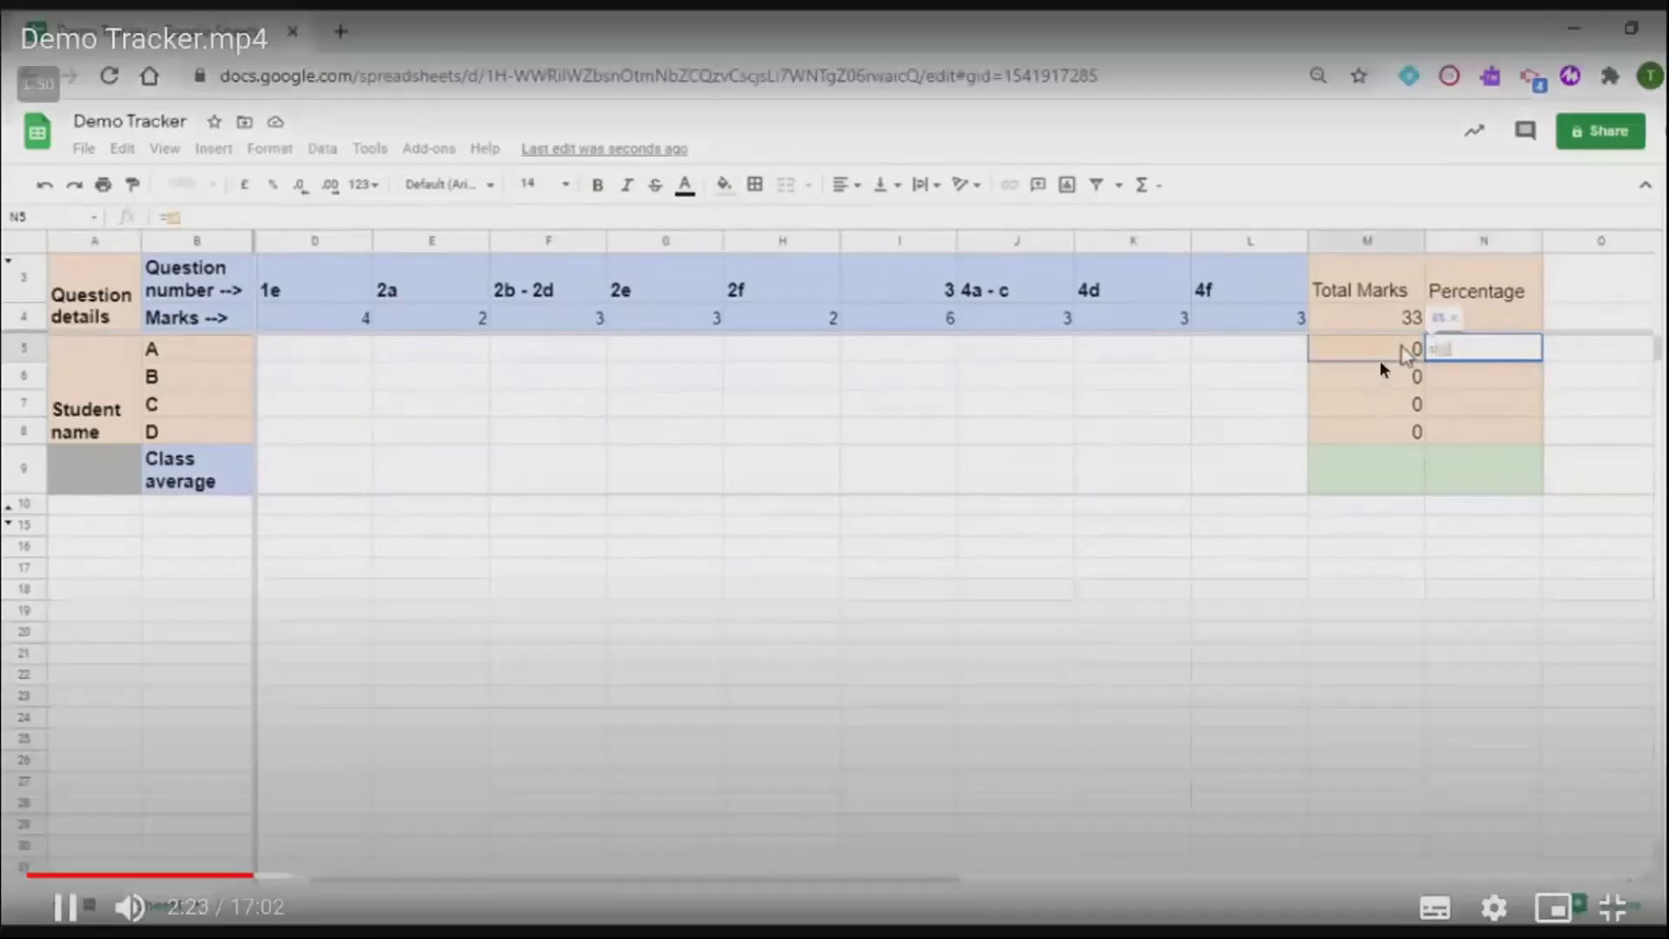
{"action": "left_click", "coordinate": [1379, 358]}
{"action": "key", "text": "space"}
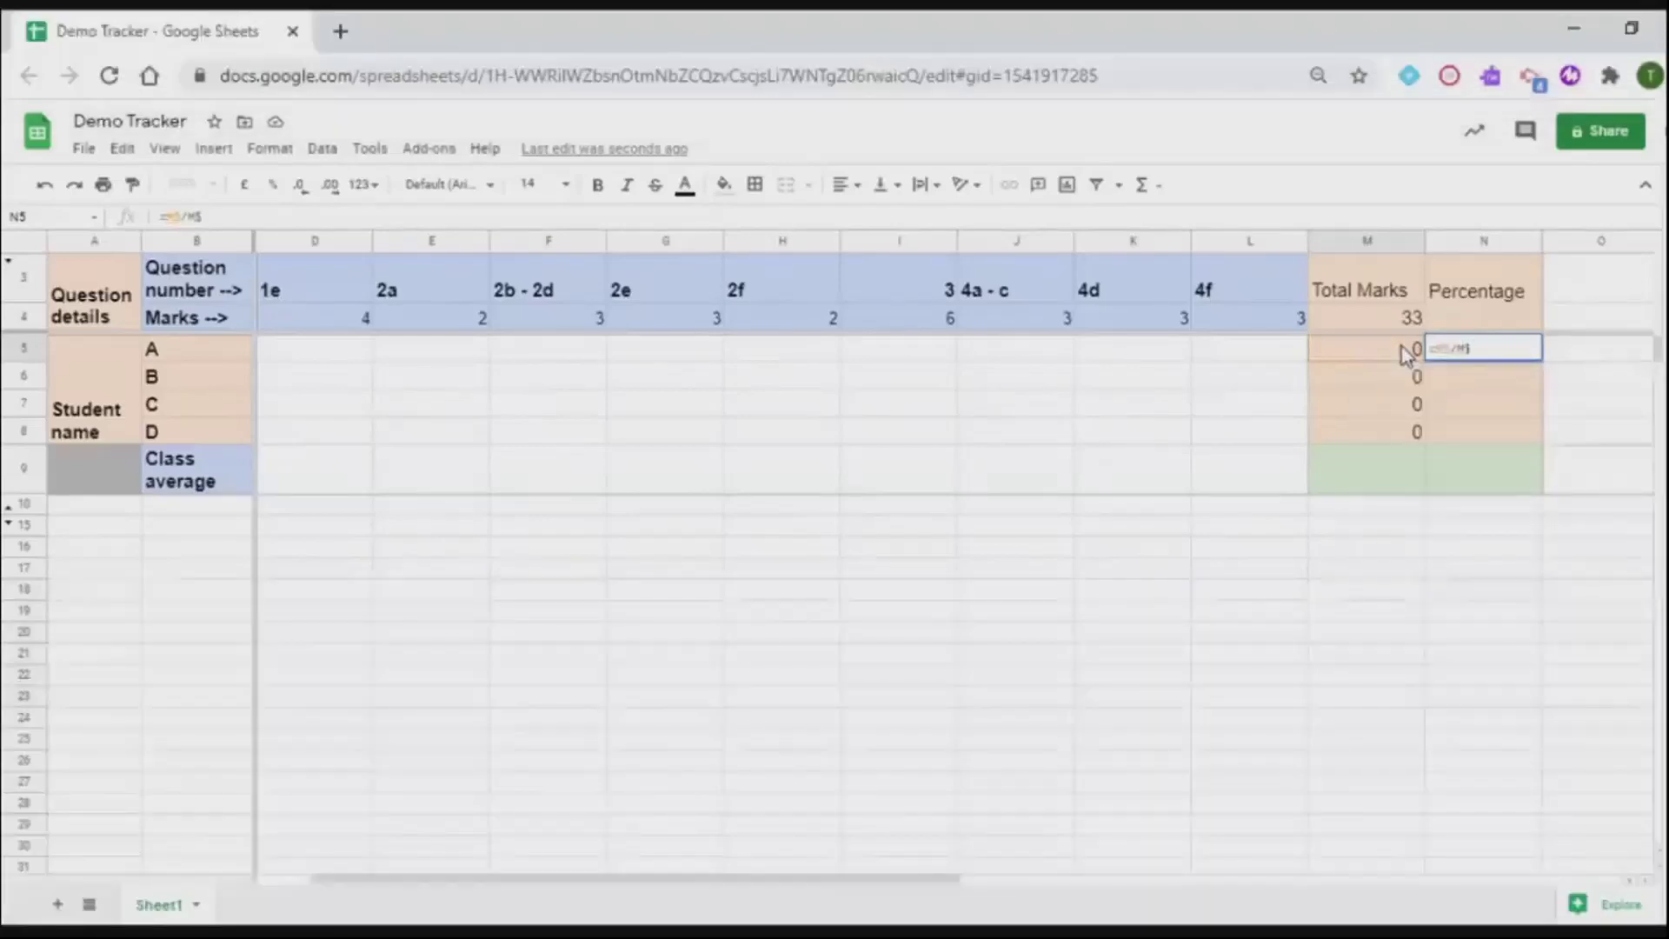
{"action": "left_click", "coordinate": [1417, 334]}
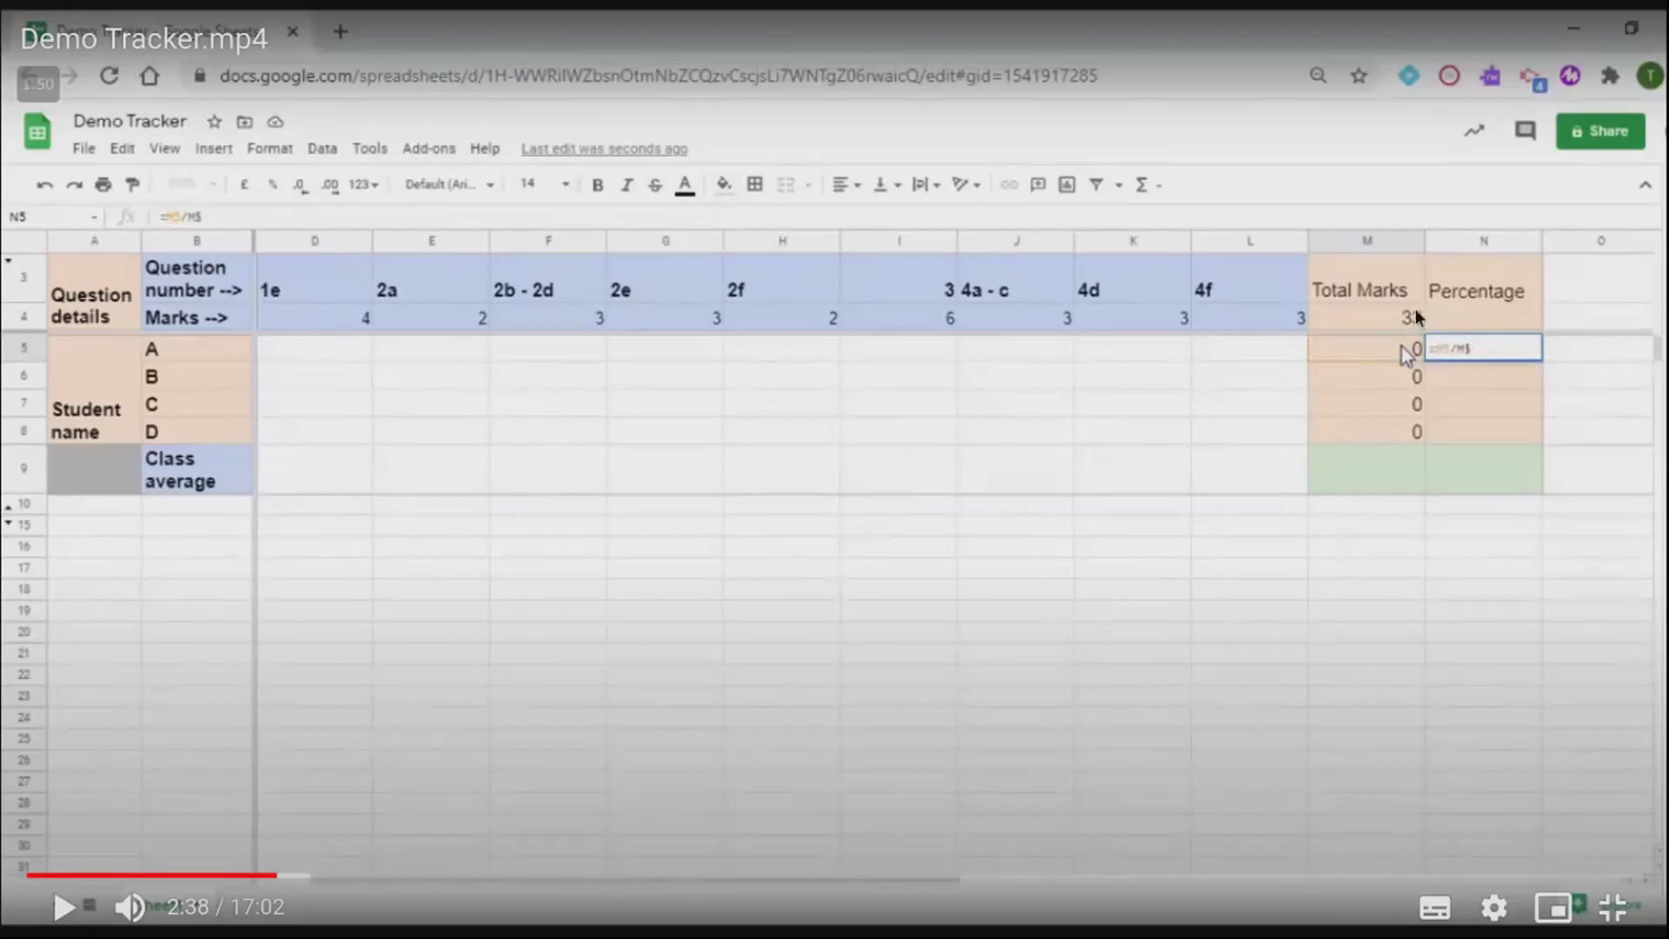
{"action": "left_click", "coordinate": [1410, 450]}
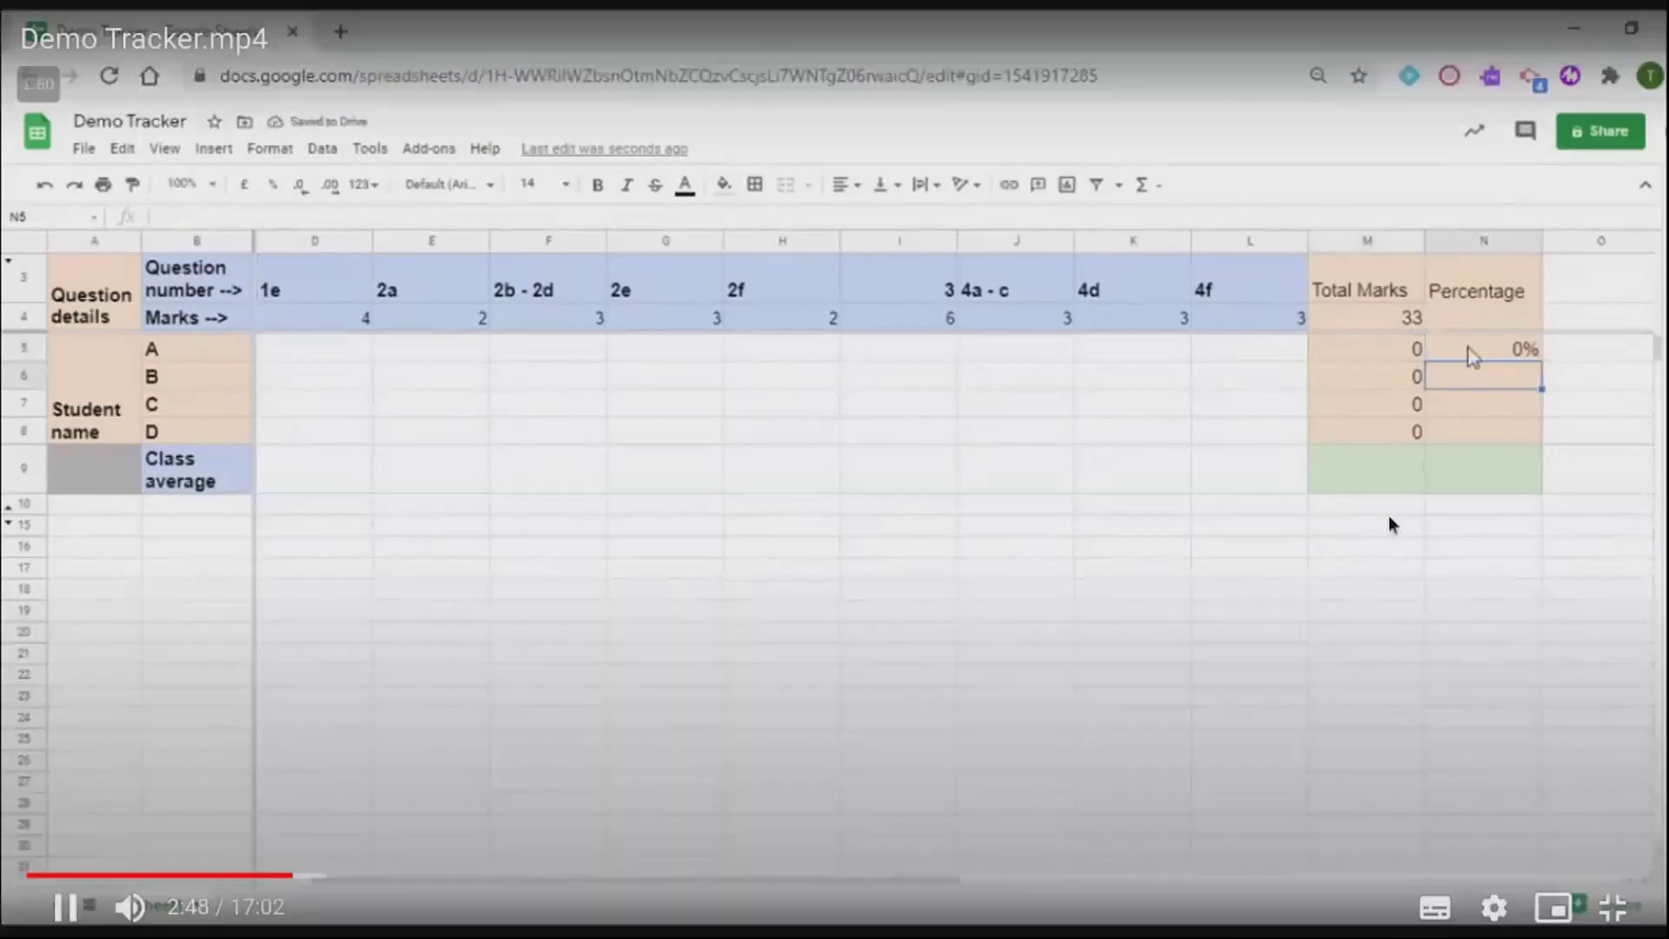
Step: Skip ahead in the tutorial to where the Class average formula starts in C9
{"action": "left_click", "coordinate": [1390, 520]}
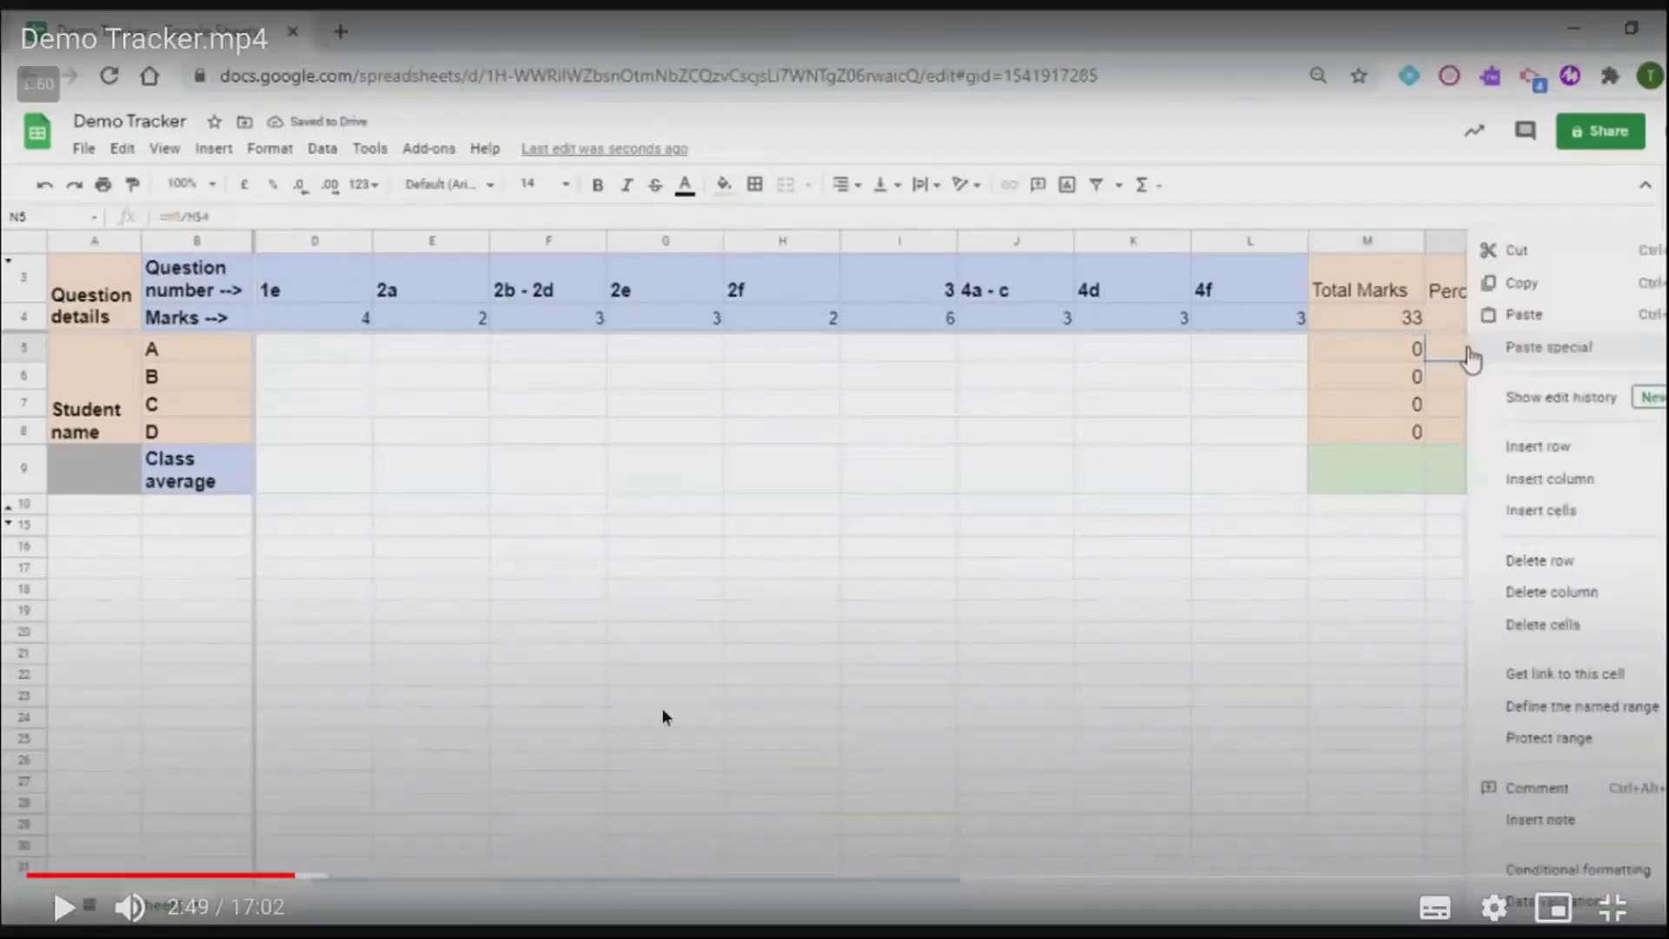
{"action": "left_click", "coordinate": [373, 875]}
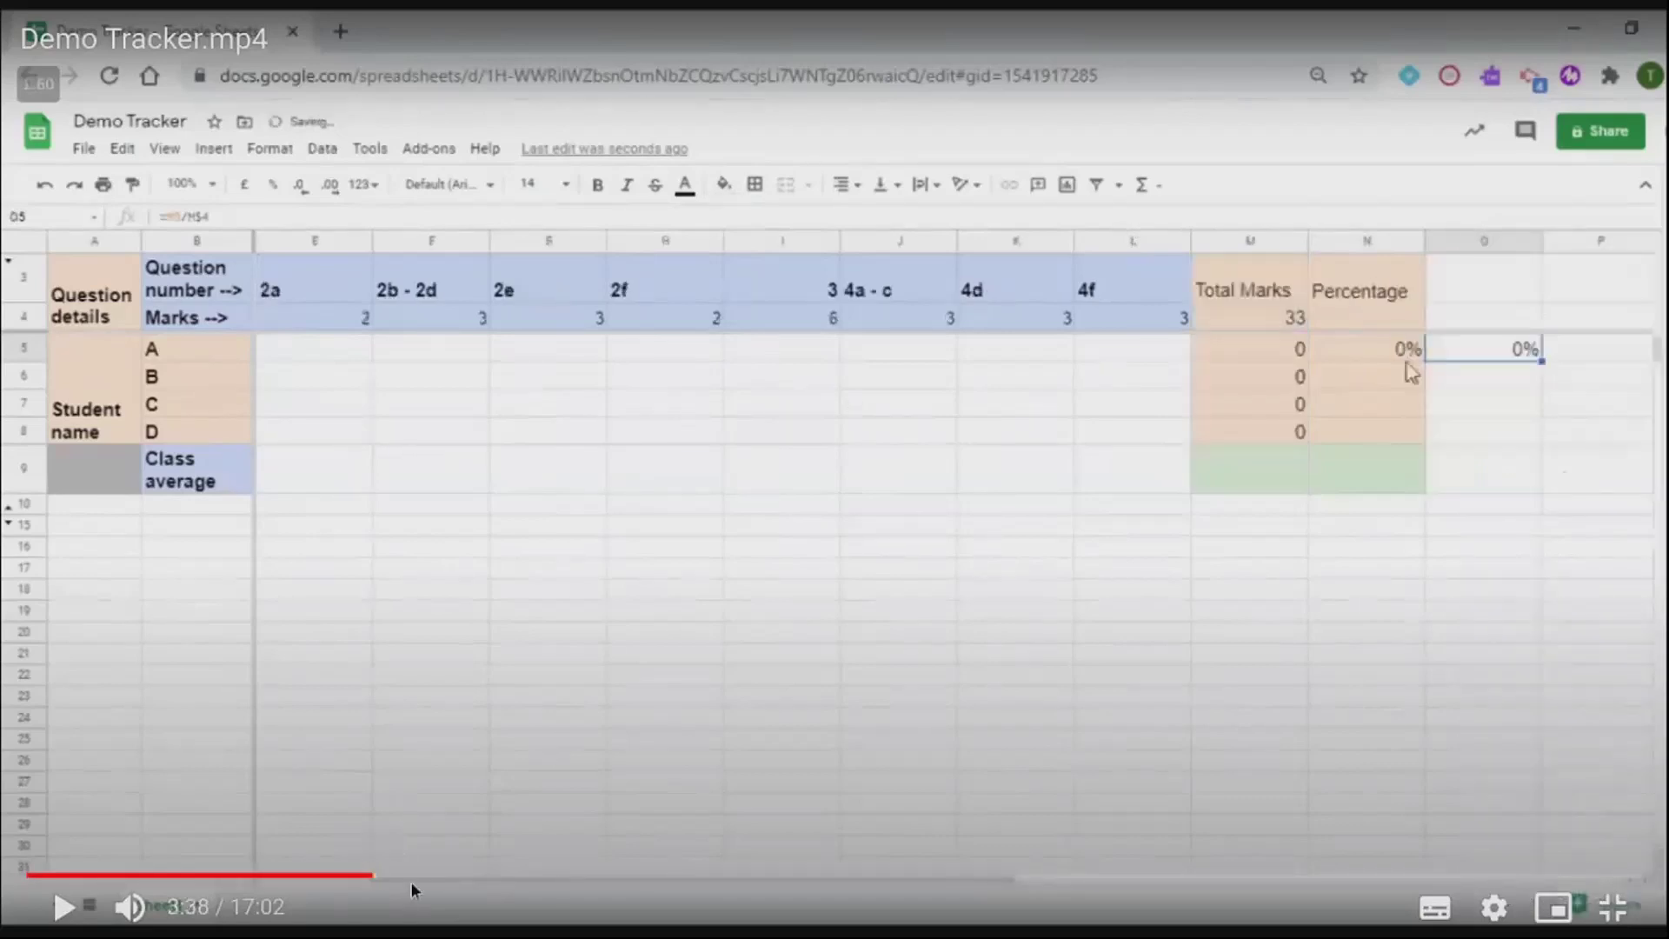
{"action": "left_click", "coordinate": [414, 876]}
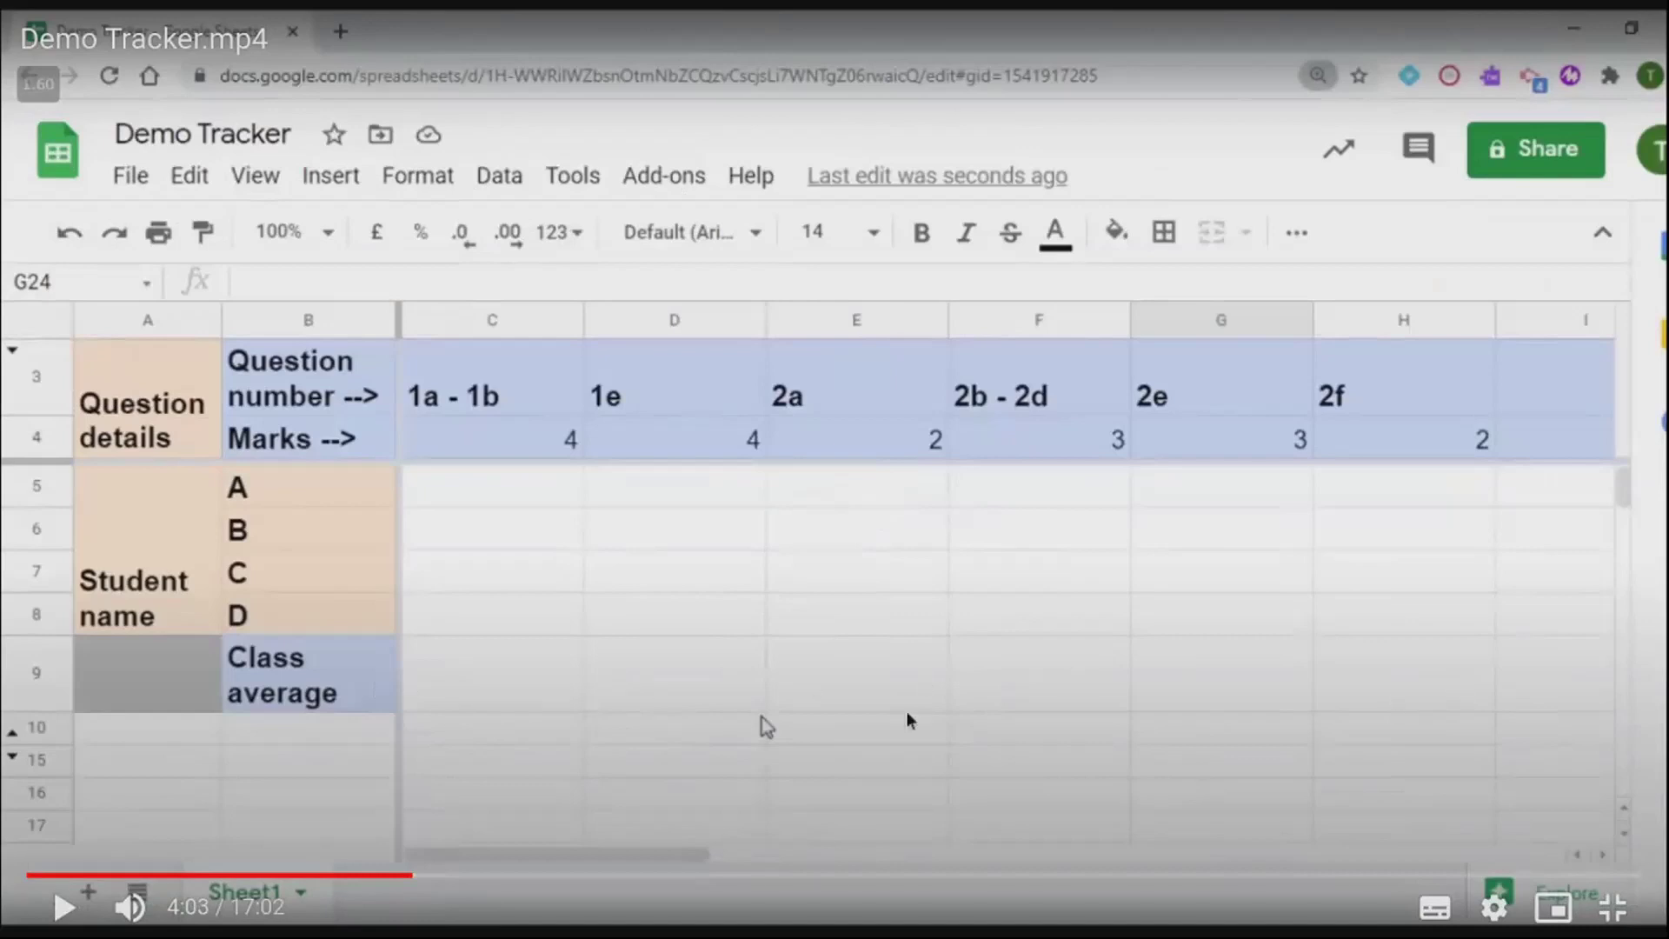
{"action": "left_click", "coordinate": [519, 744]}
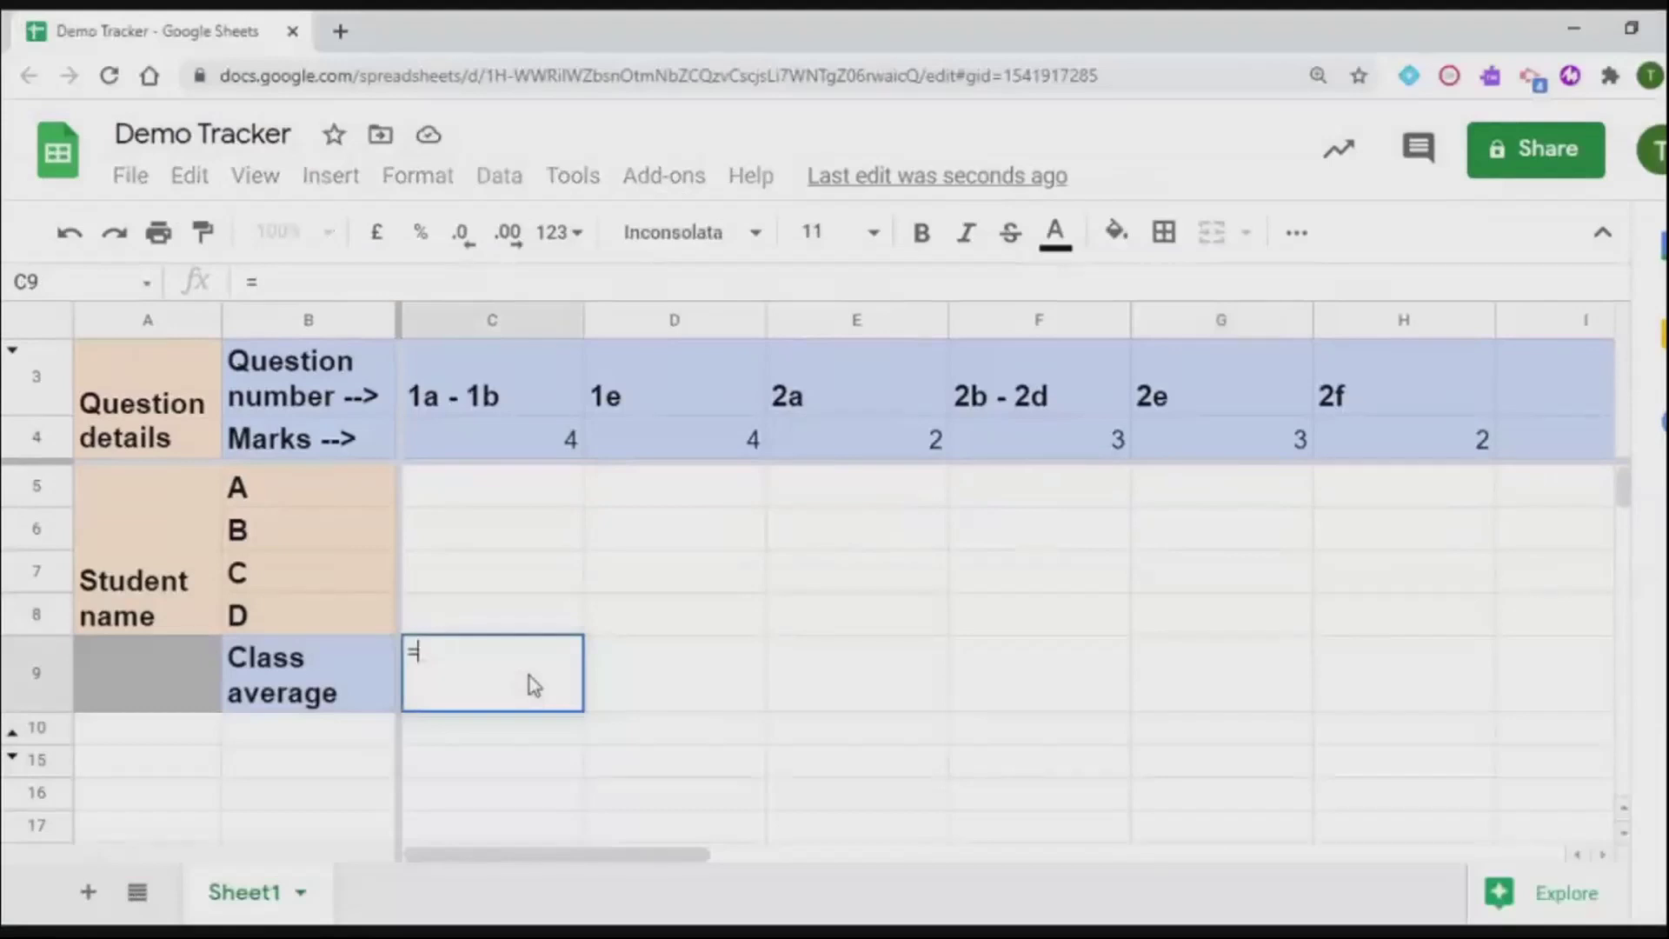
Step: Follow the tutorial as =(AVERAGEIF(C5:C8,"<>")/C4) is entered in C9, showing #DIV/0!
{"action": "key", "text": "space"}
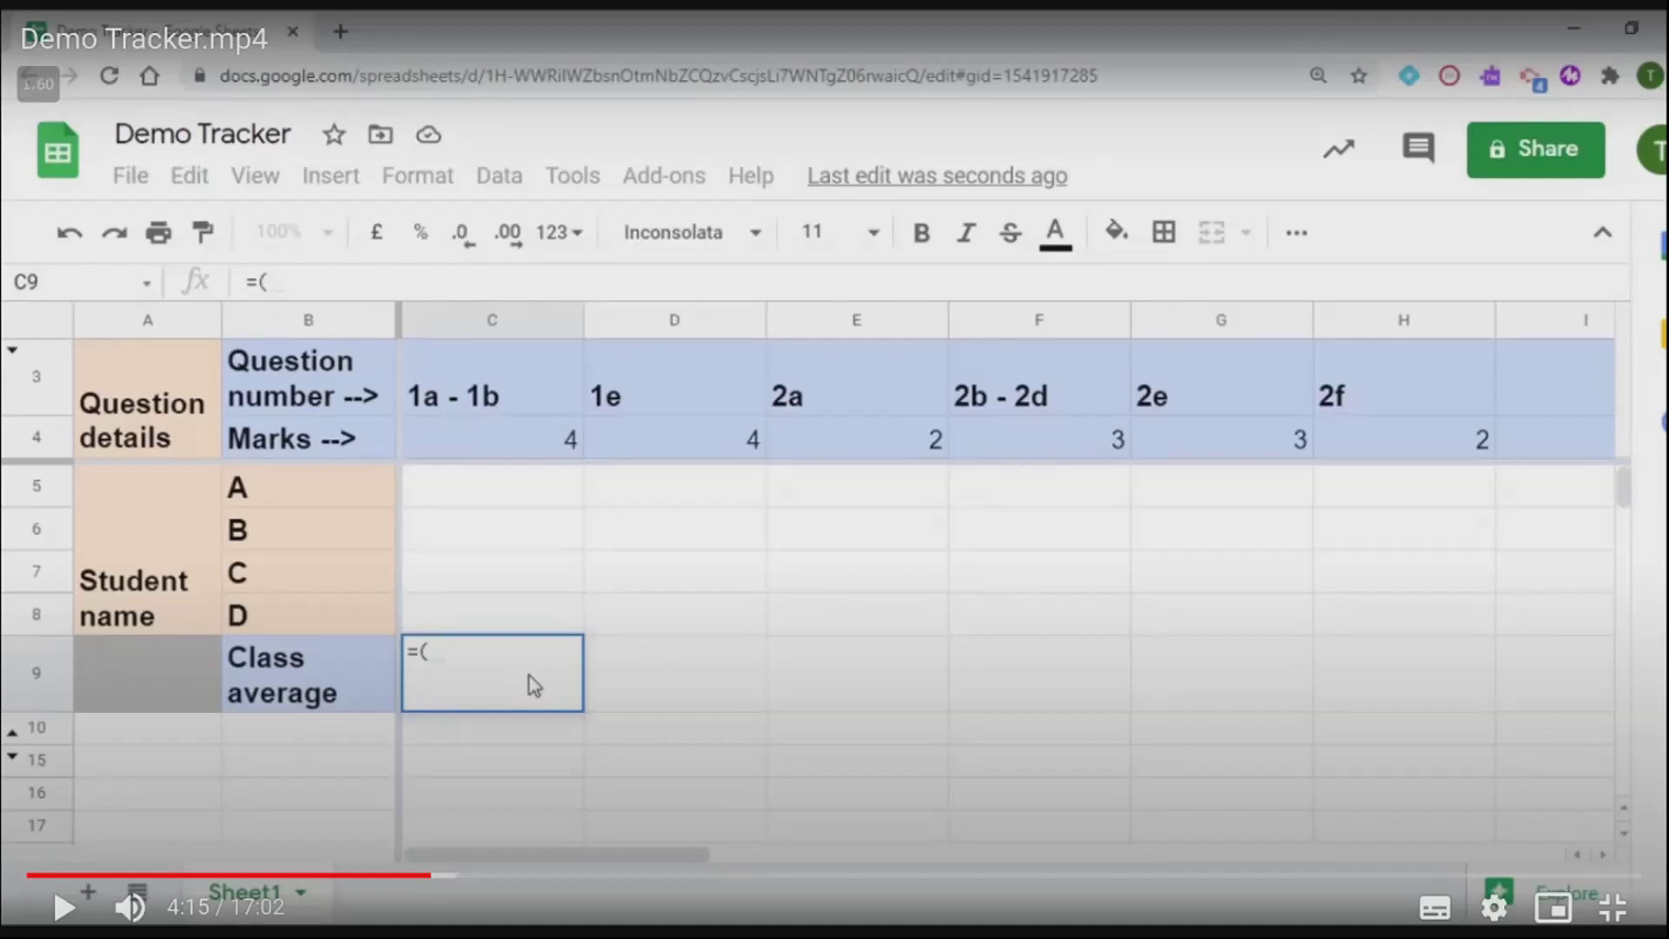
{"action": "key", "text": "space"}
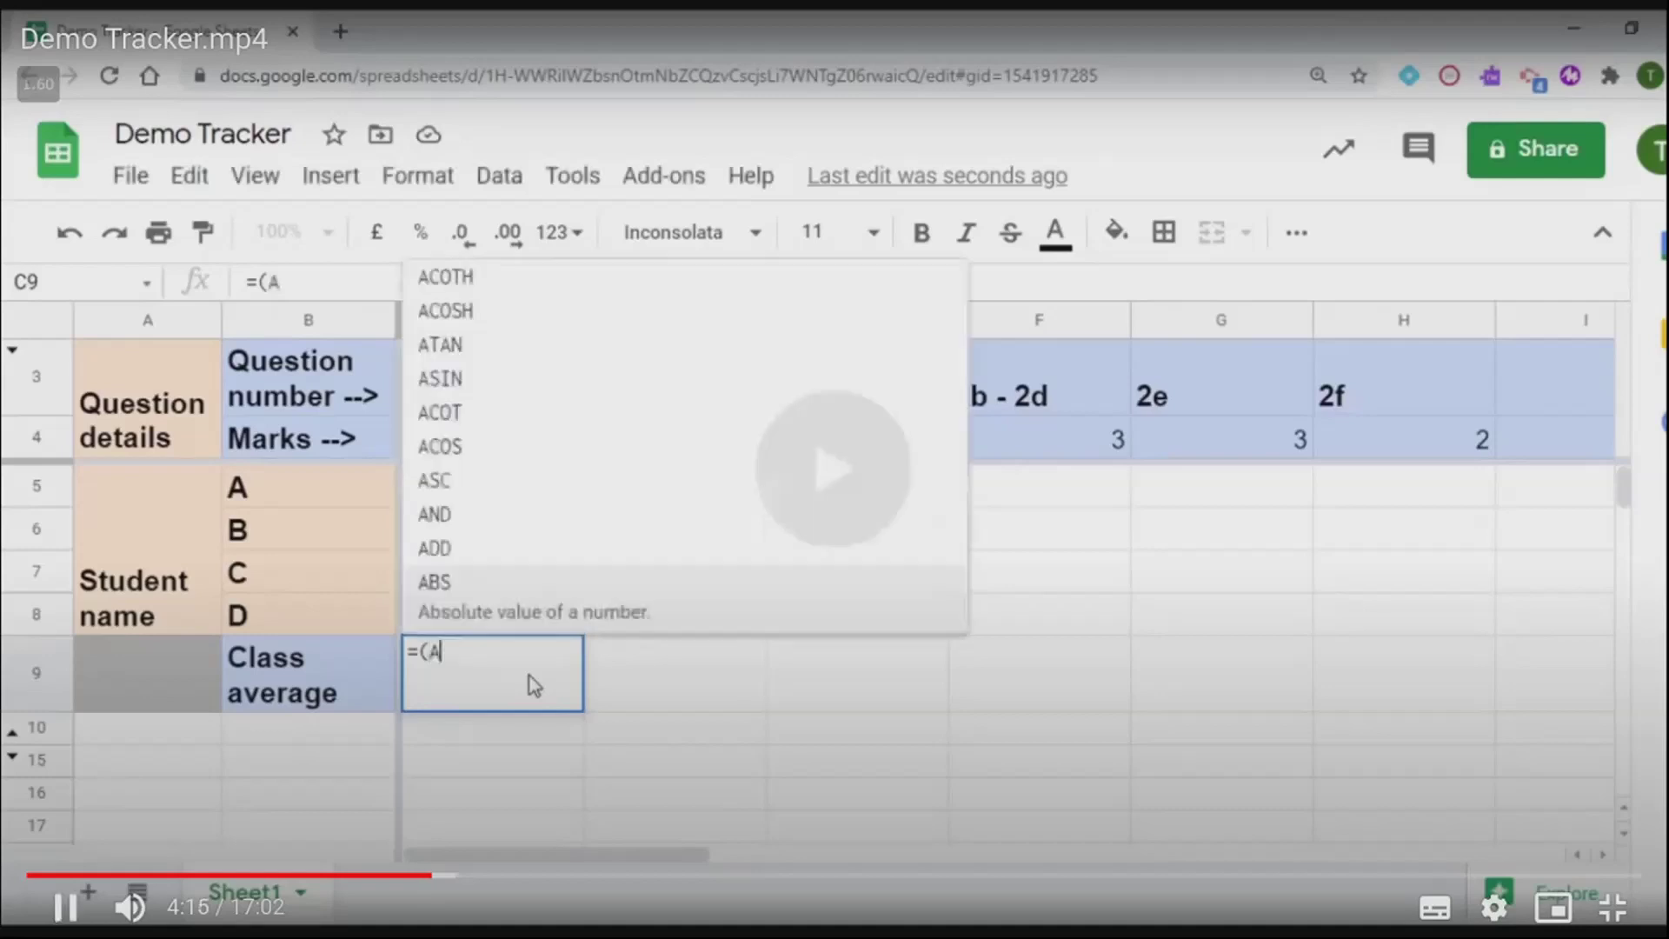
{"action": "key", "text": "space"}
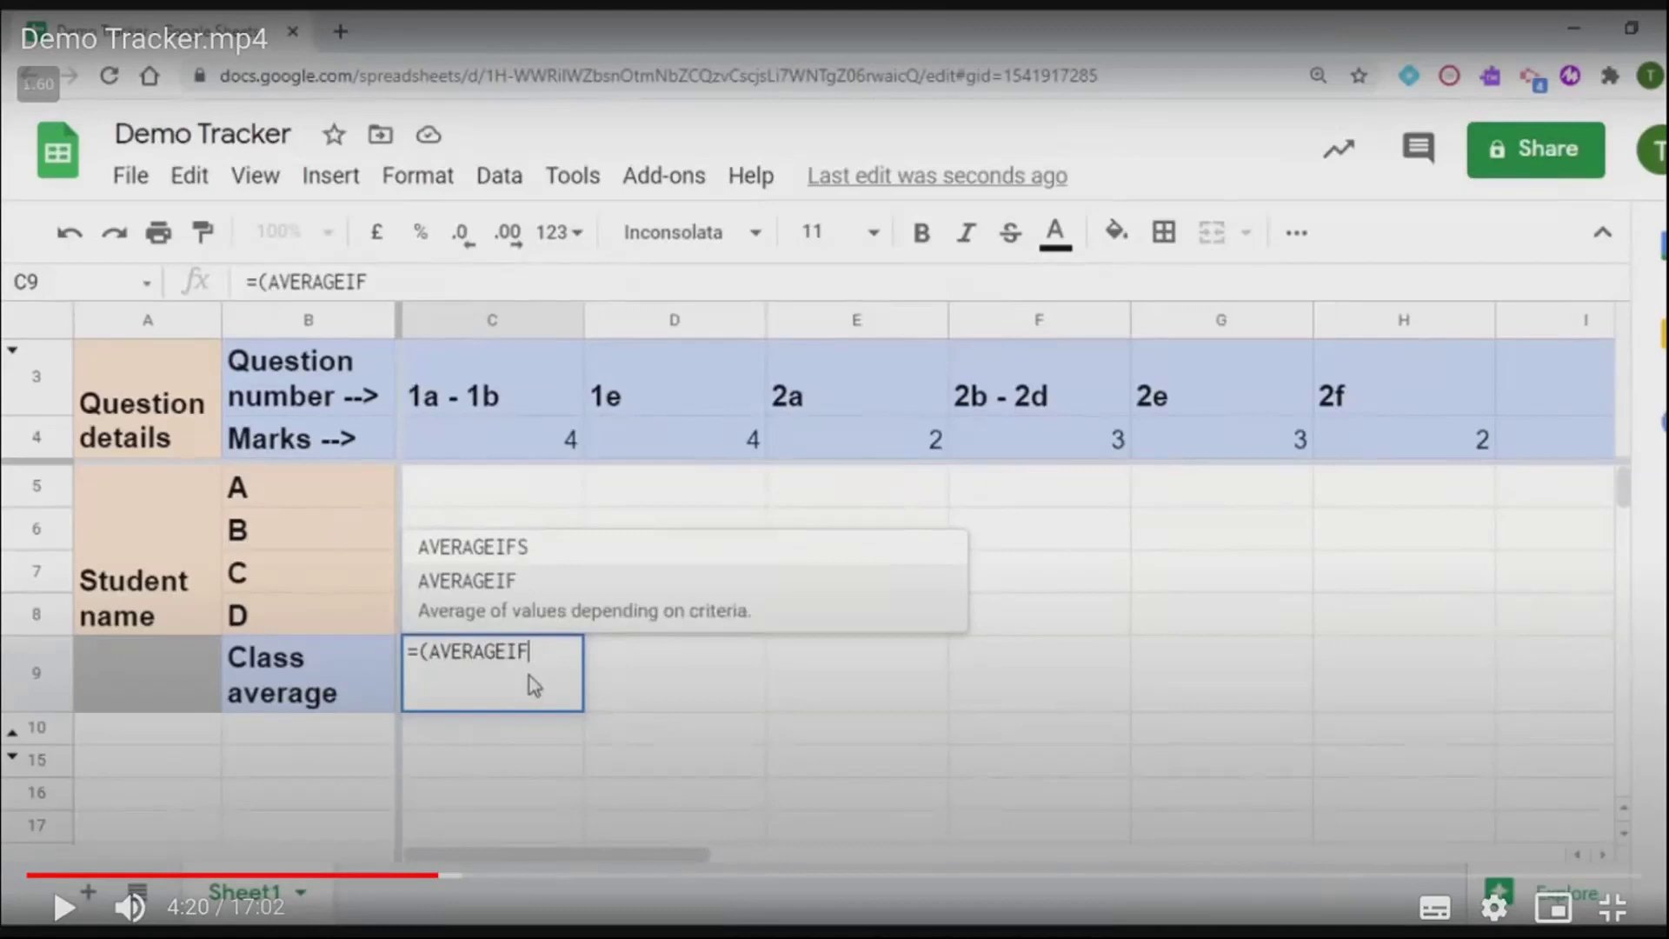
{"action": "key", "text": "space"}
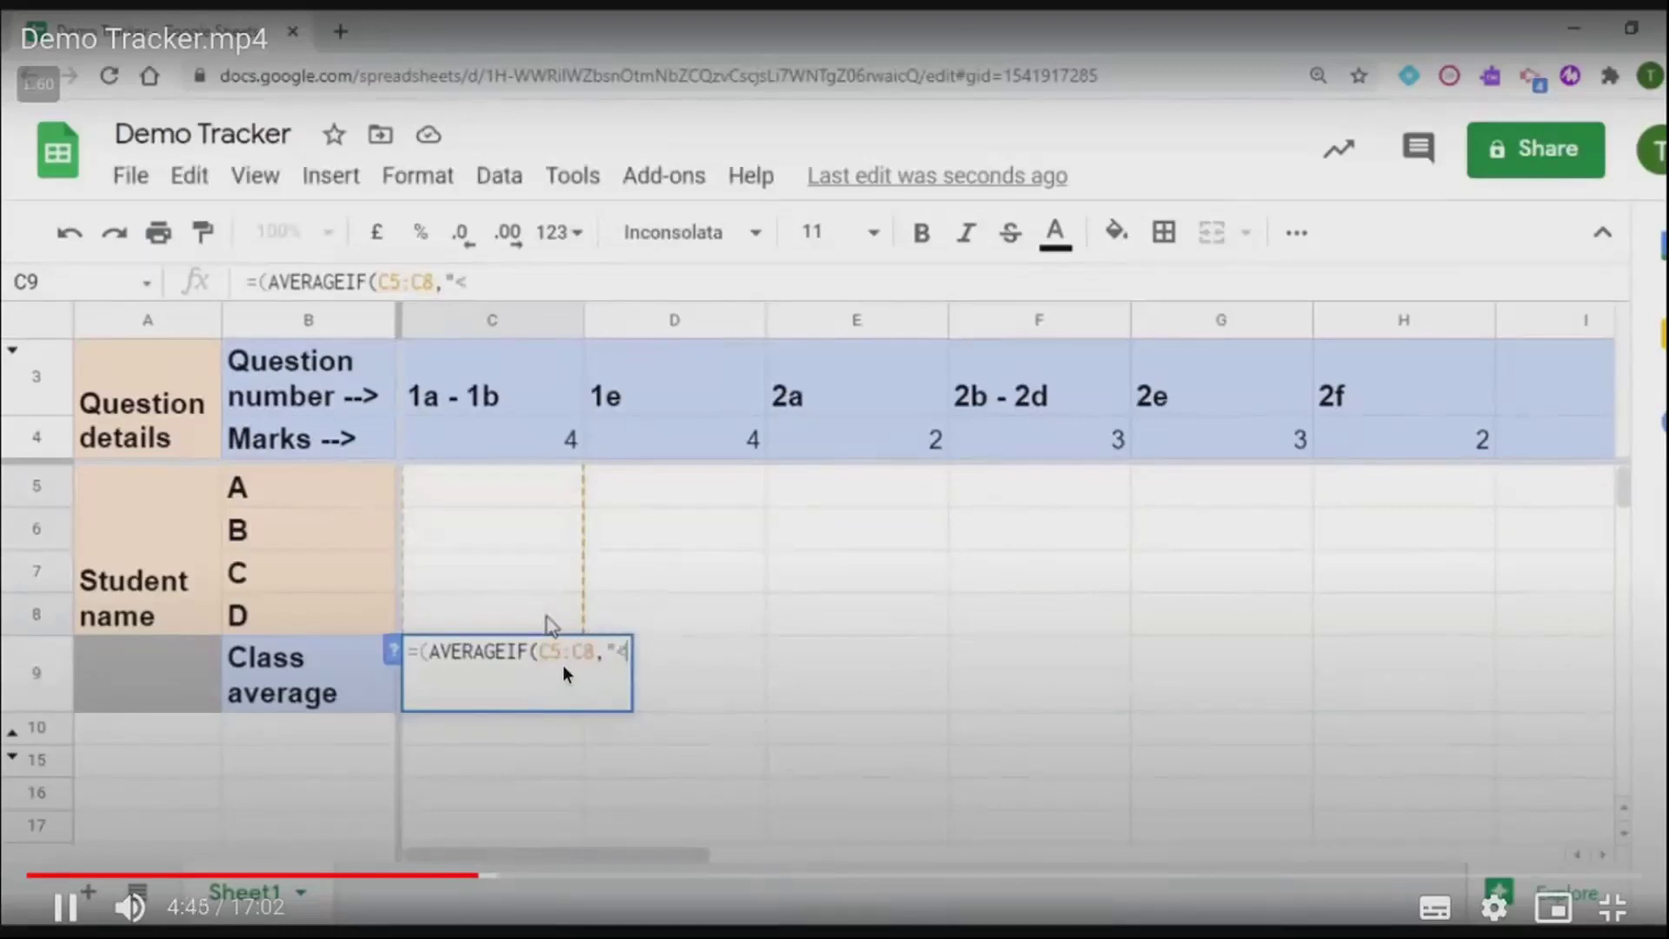
{"action": "left_click", "coordinate": [520, 590]}
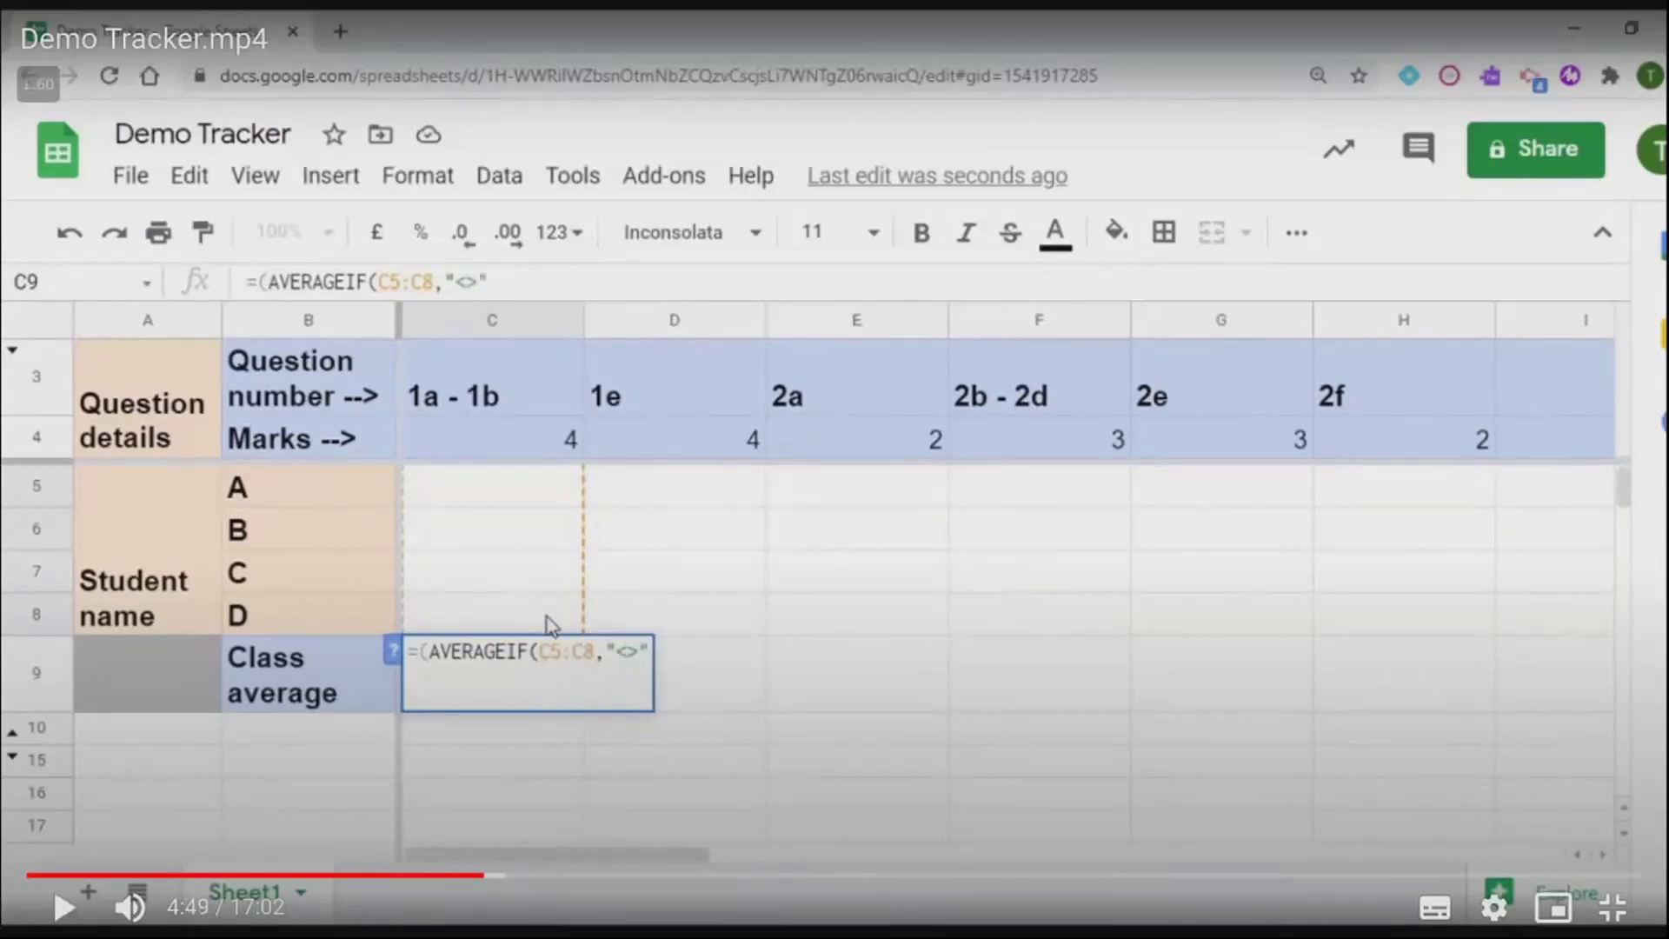
{"action": "left_click", "coordinate": [551, 624]}
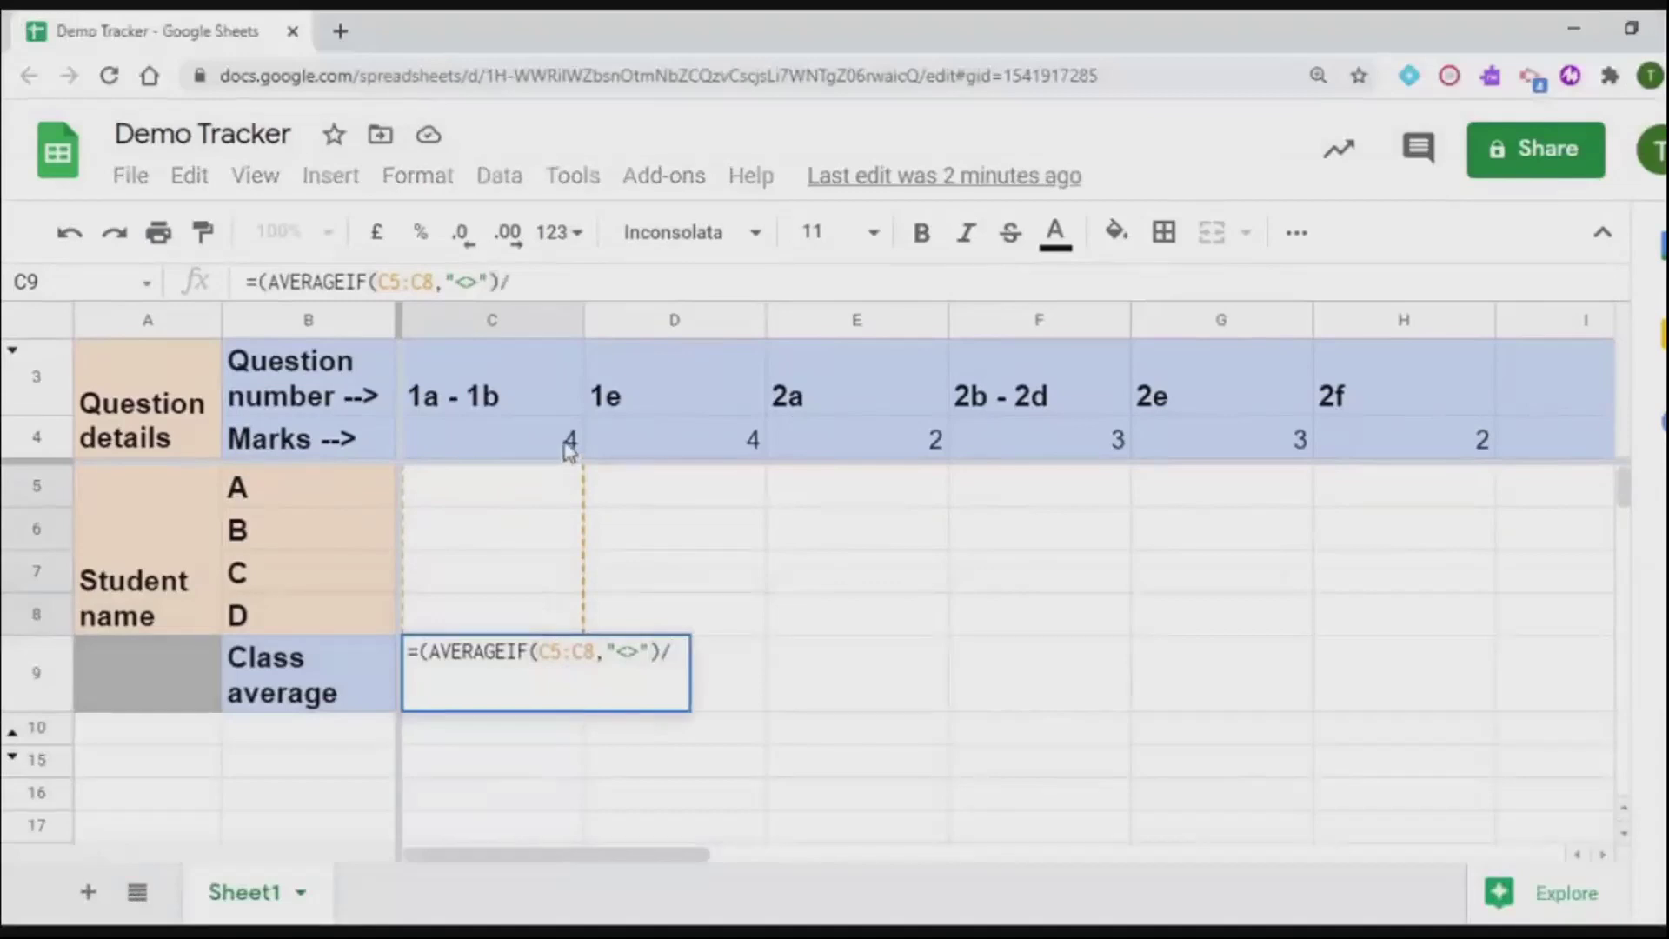
{"action": "mouse_move", "coordinate": [590, 651]}
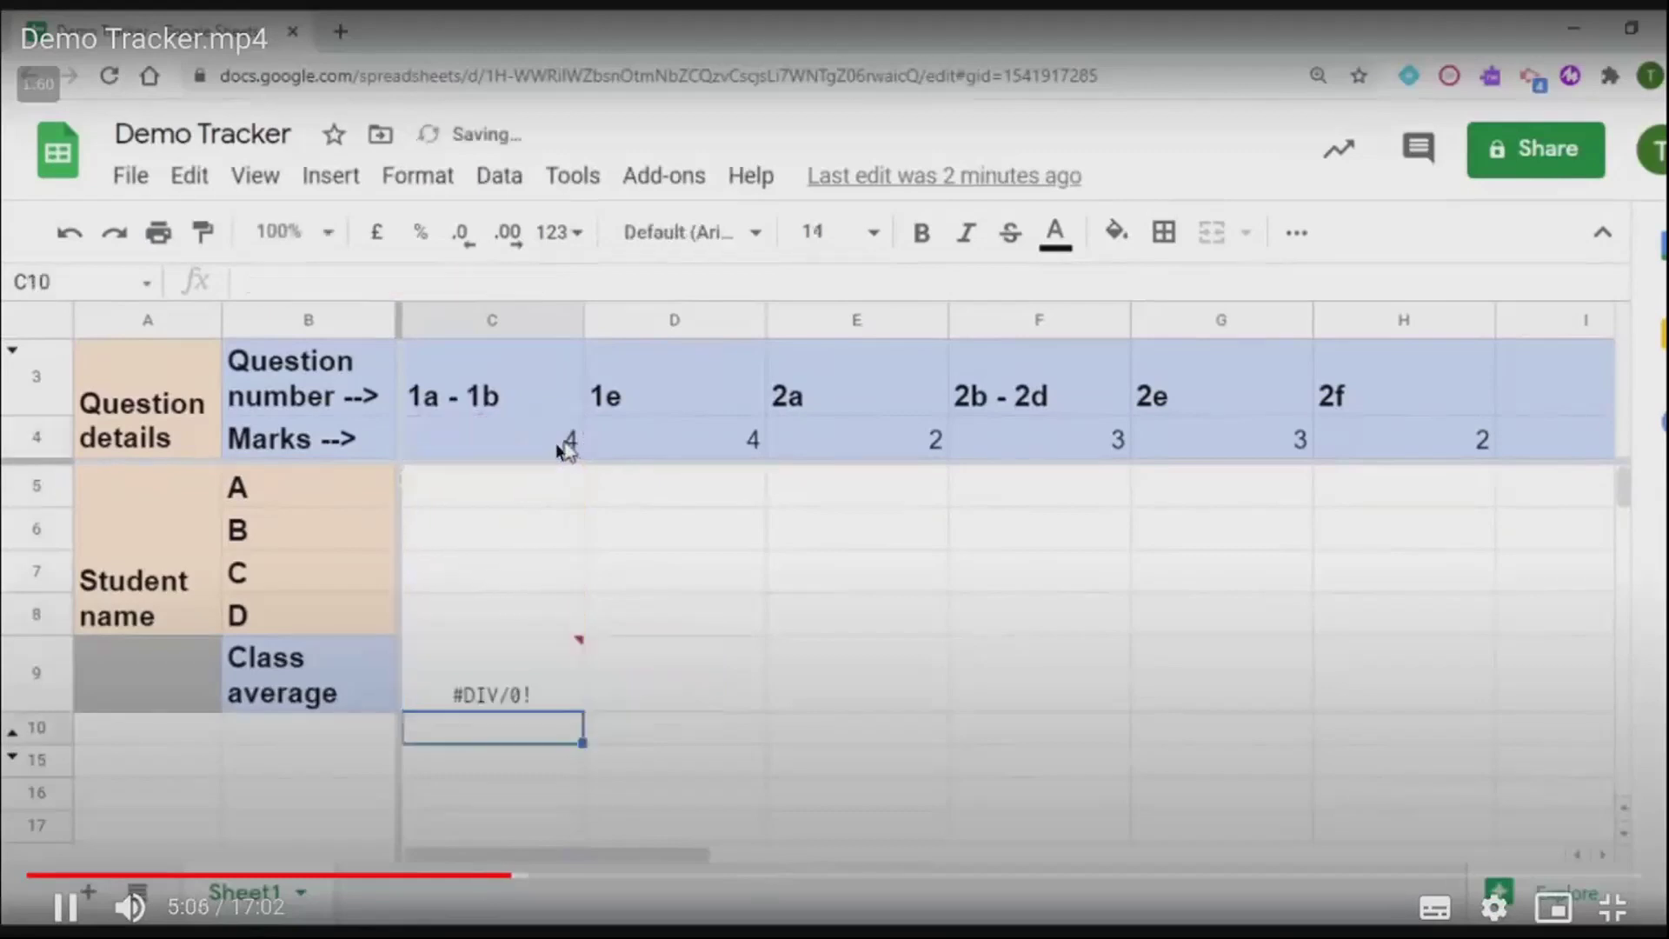
Step: Pause and resume the tutorial as the C9 class average formula is filled across to L9
{"action": "left_click", "coordinate": [539, 487]}
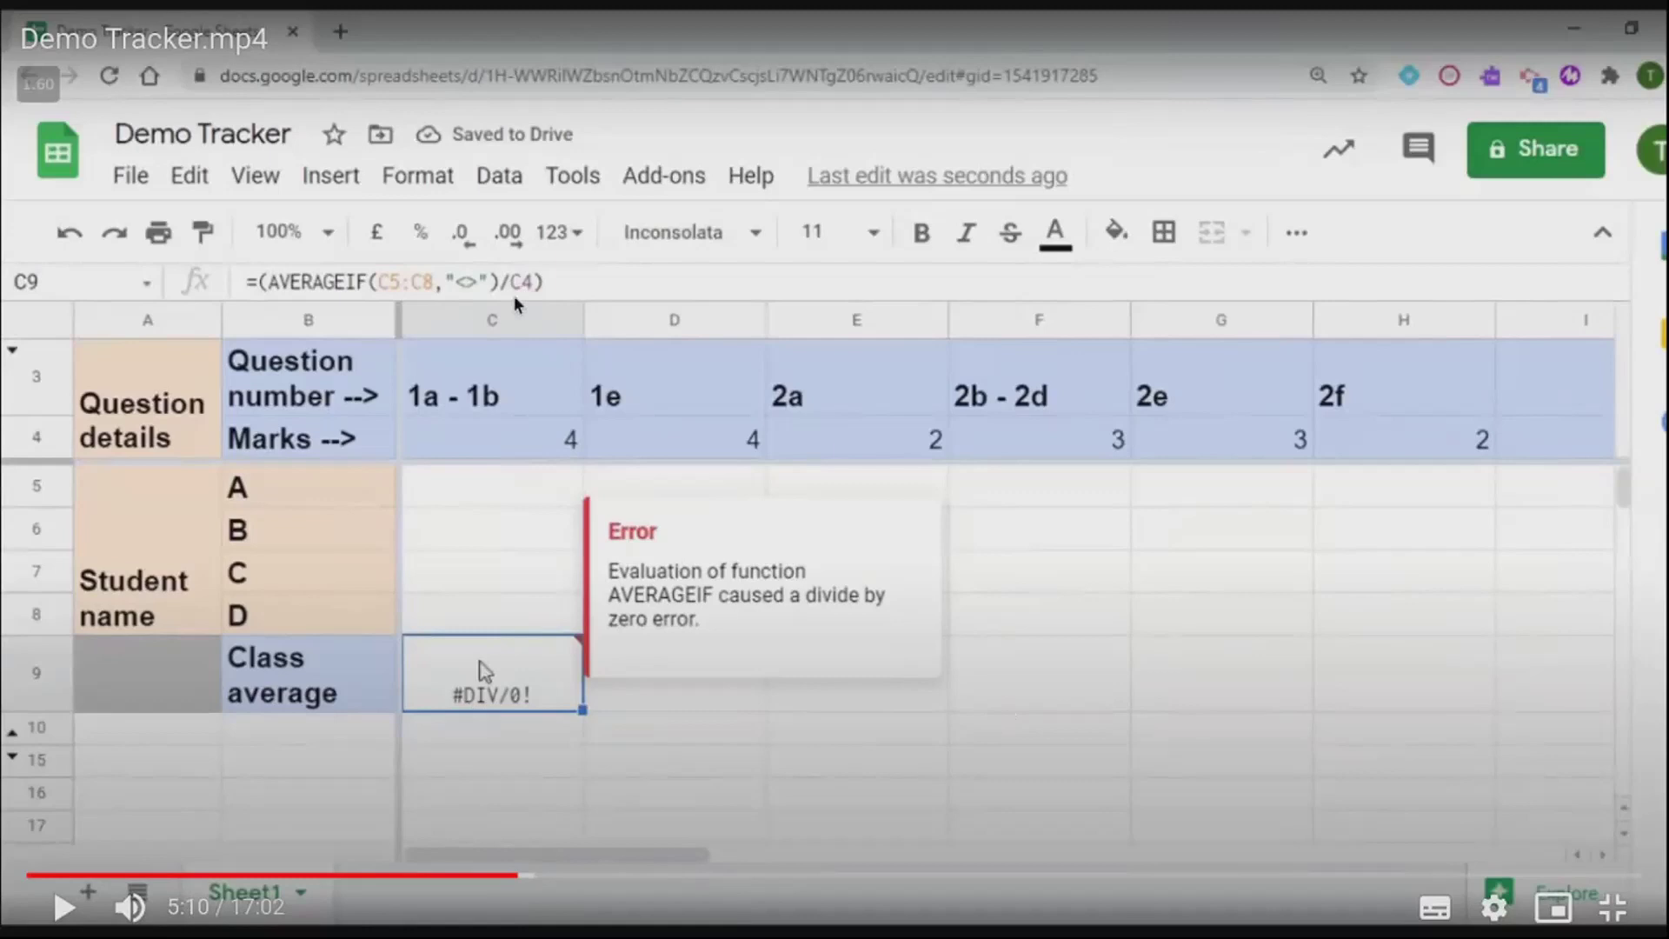
{"action": "left_click", "coordinate": [518, 429]}
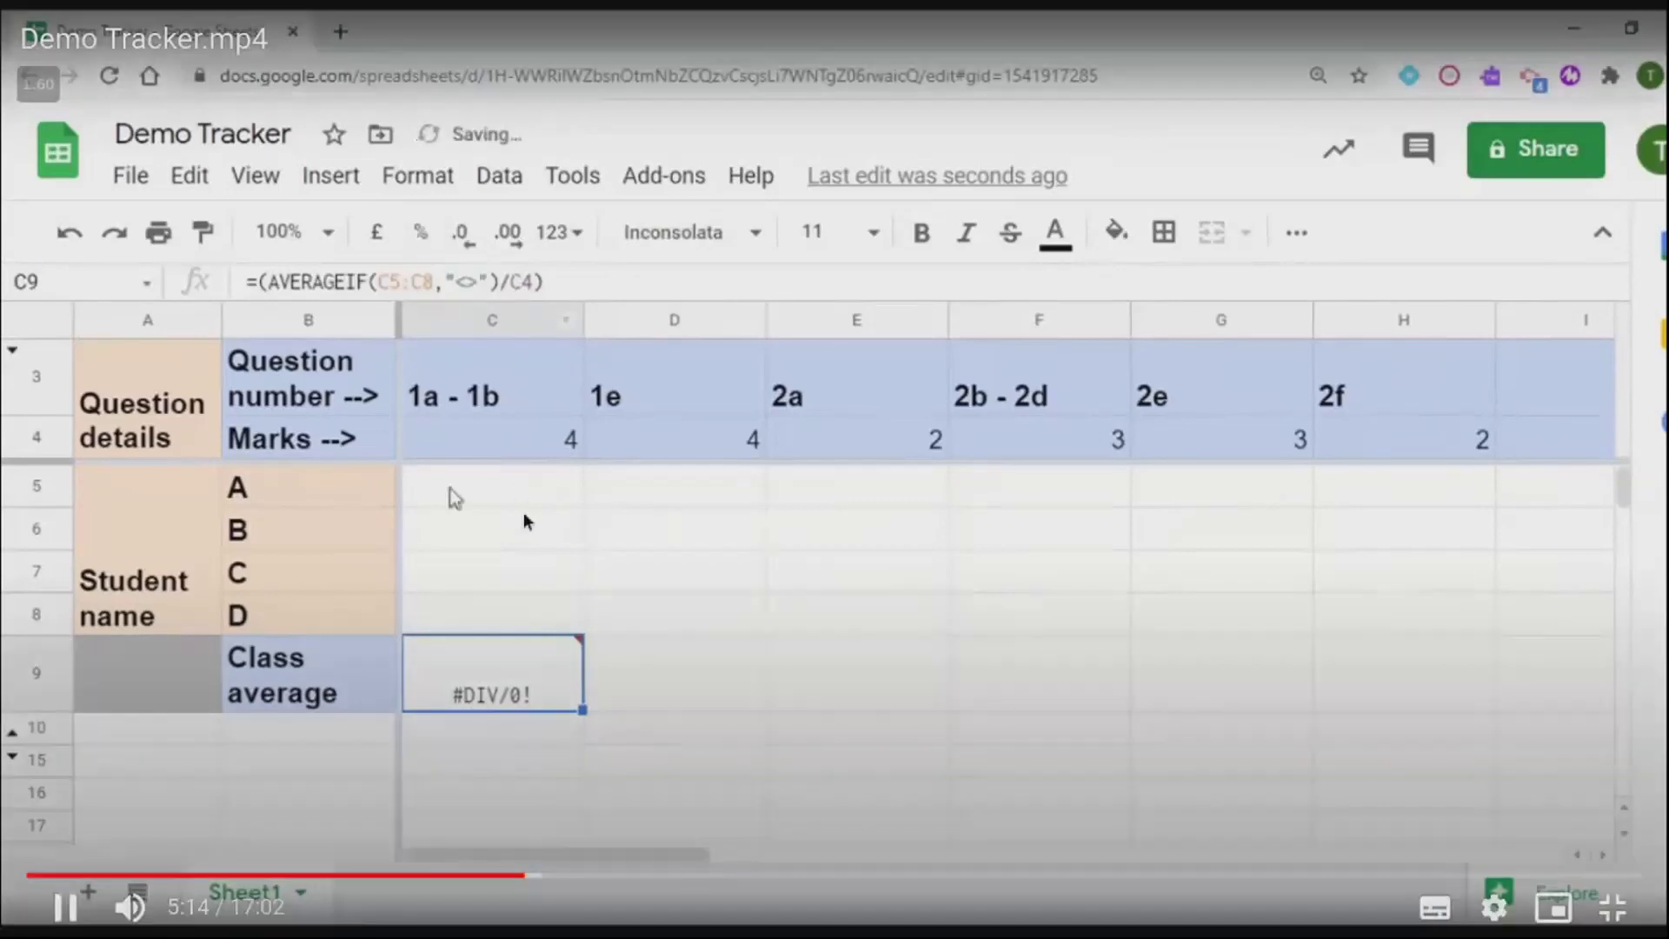
{"action": "left_click", "coordinate": [559, 549]}
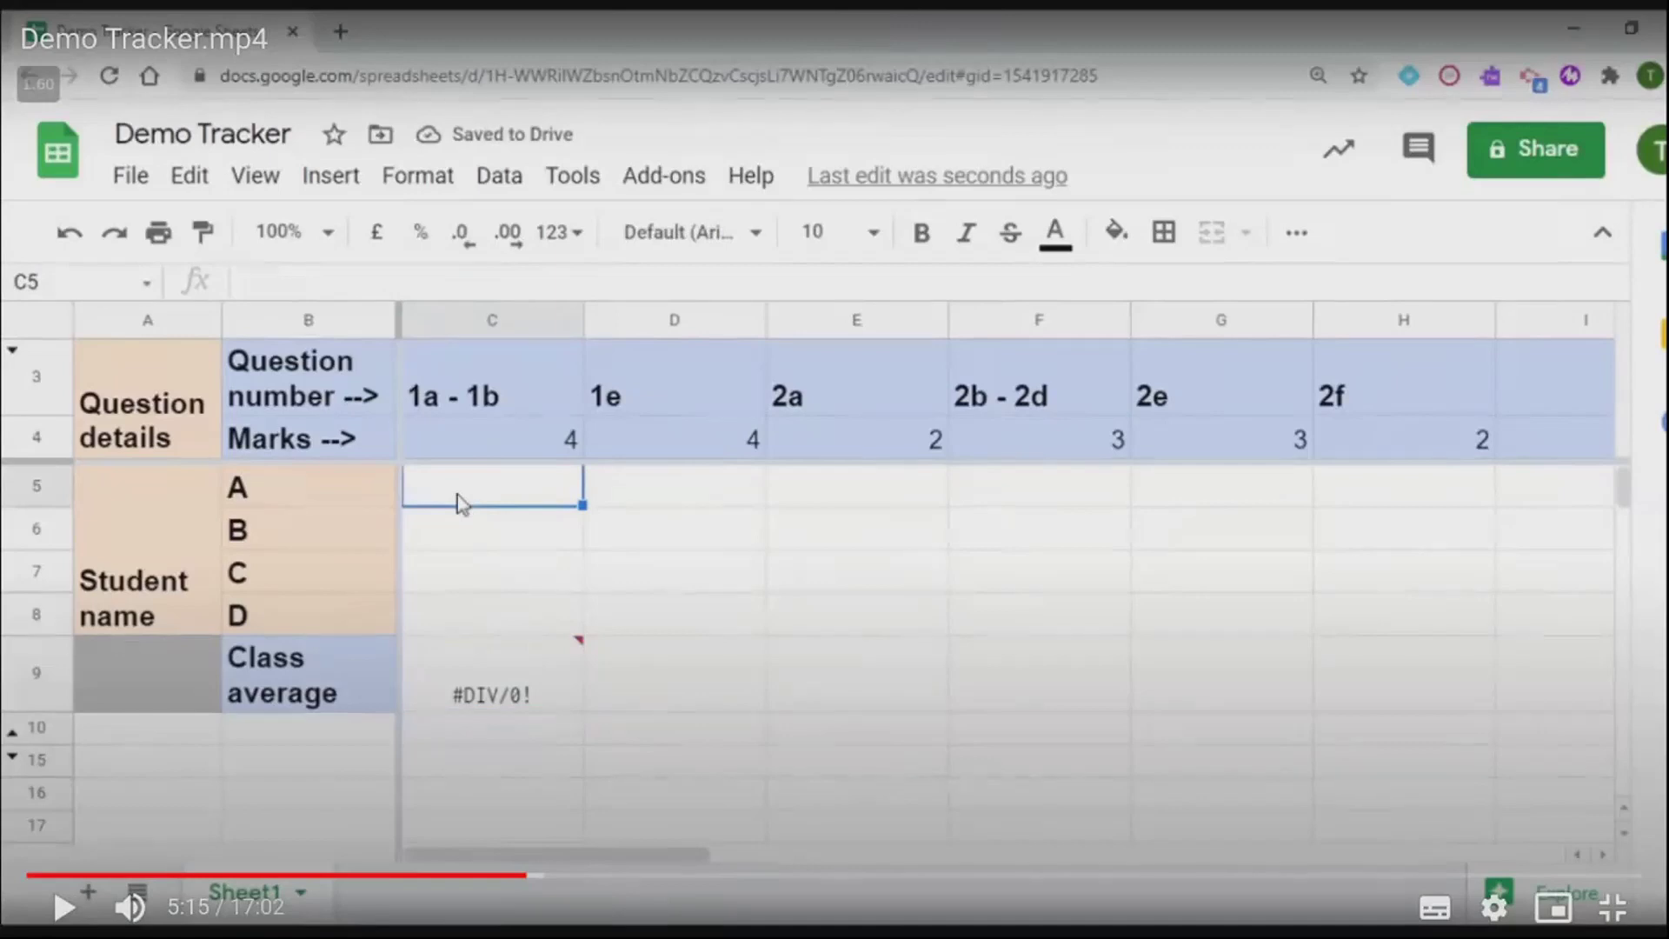
{"action": "left_click", "coordinate": [480, 561]}
{"action": "left_click", "coordinate": [481, 560]}
{"action": "left_click", "coordinate": [82, 904]}
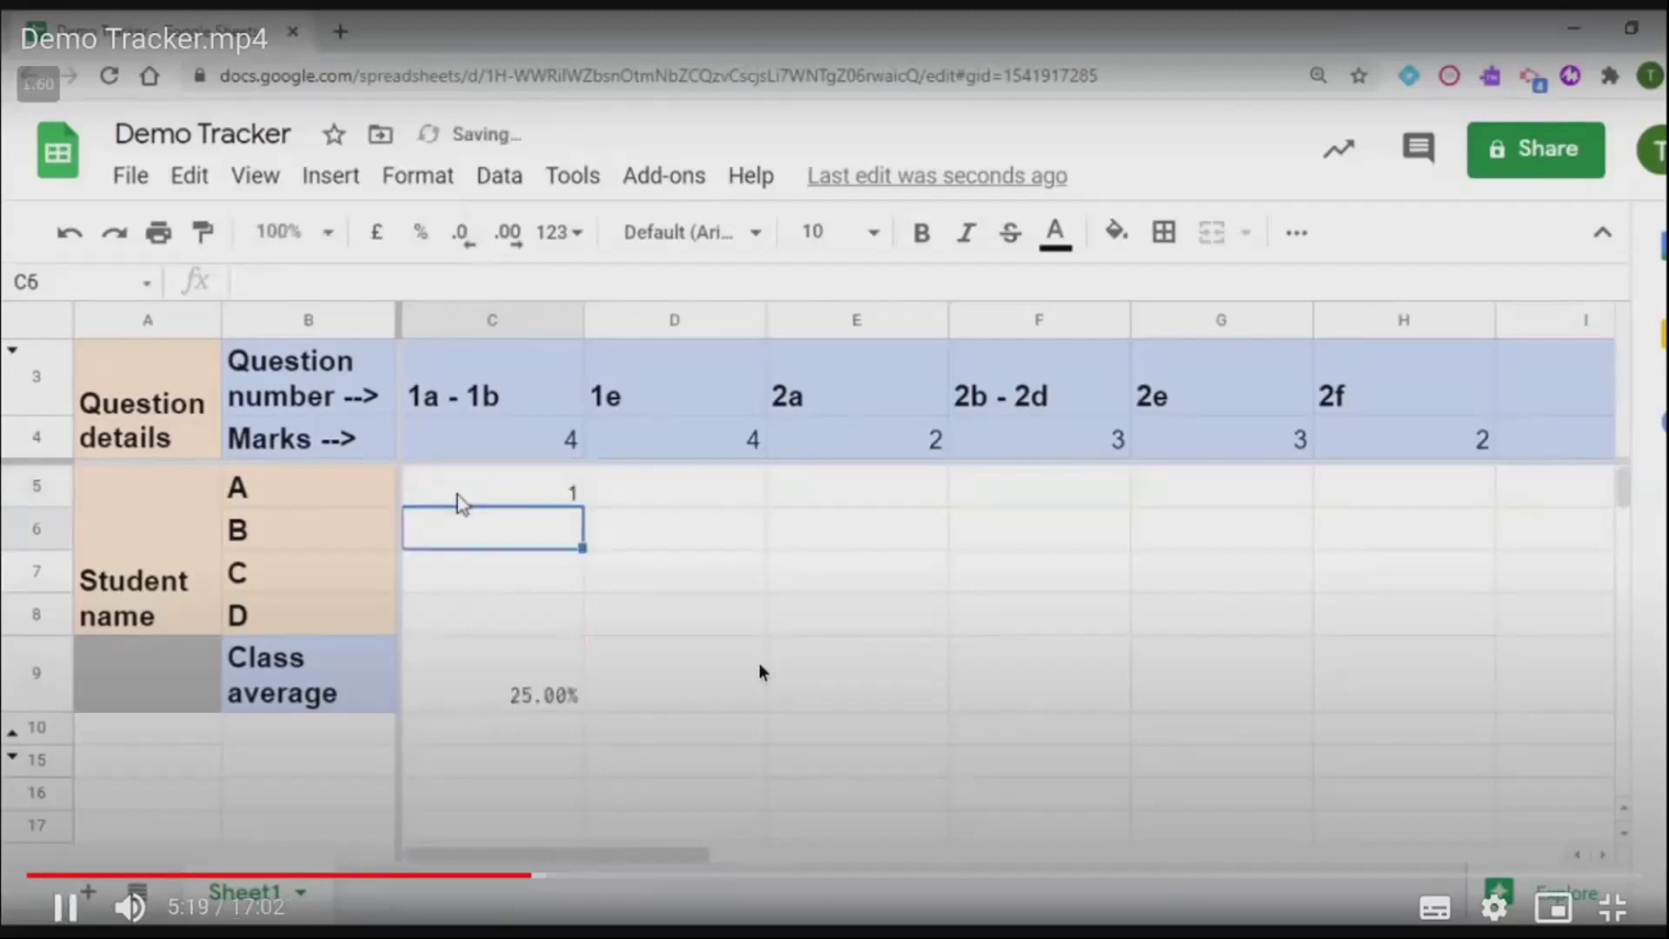
Step: Continue the tutorial to where =AVERAGE is started in M9
{"action": "left_click", "coordinate": [739, 741]}
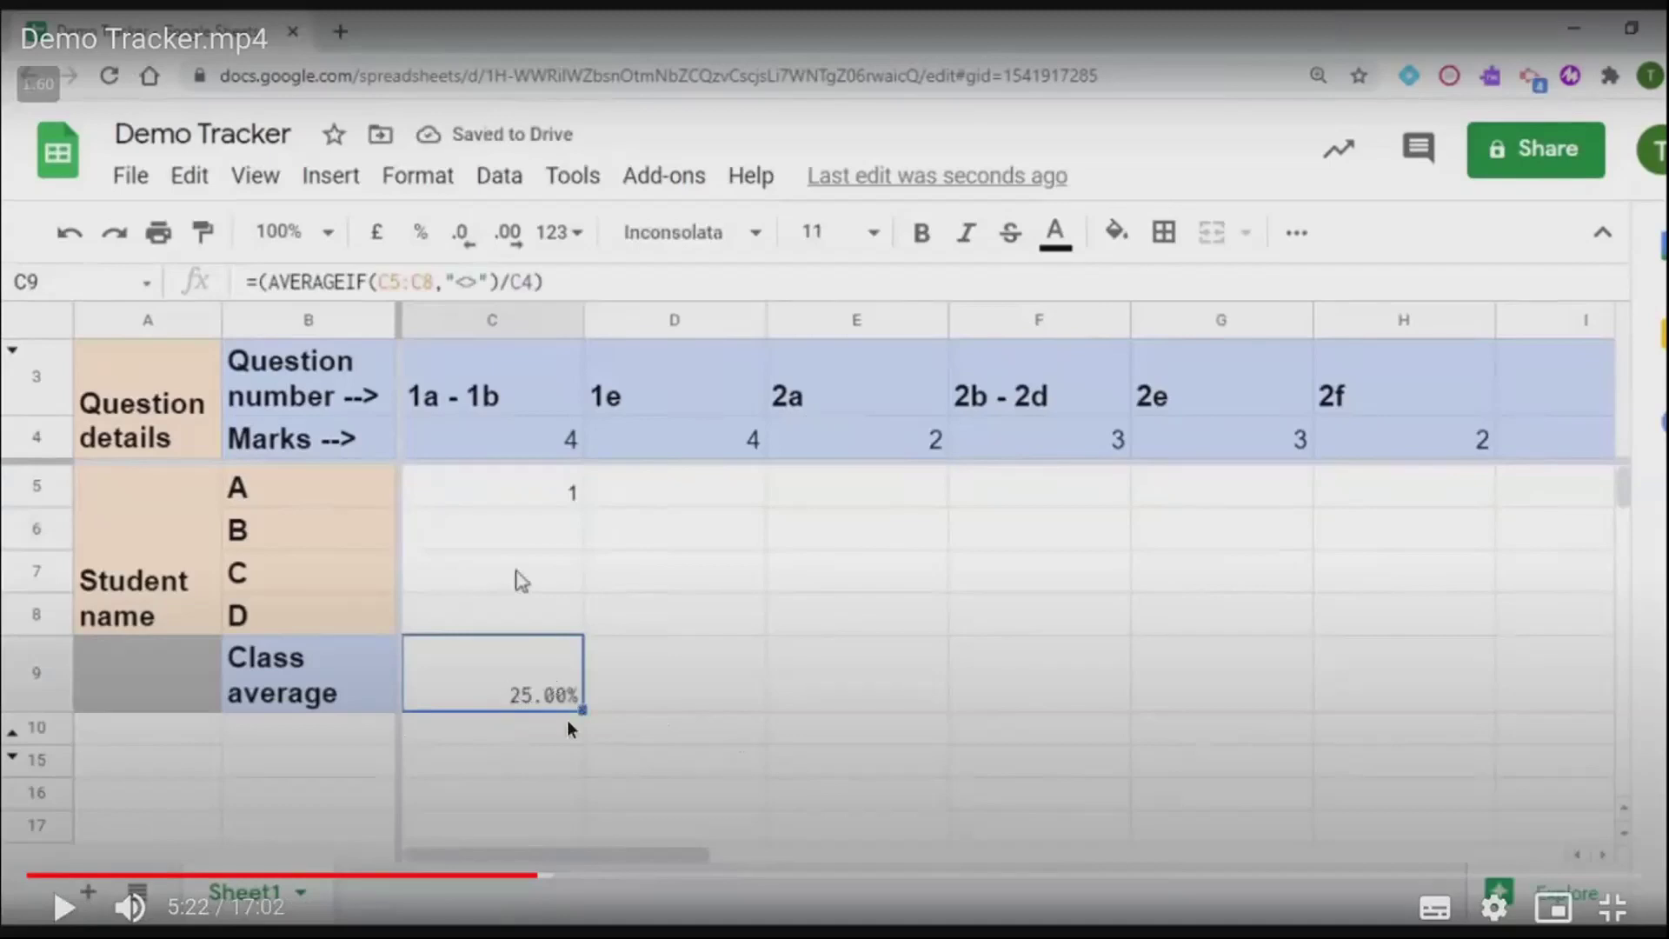
{"action": "left_click", "coordinate": [525, 703]}
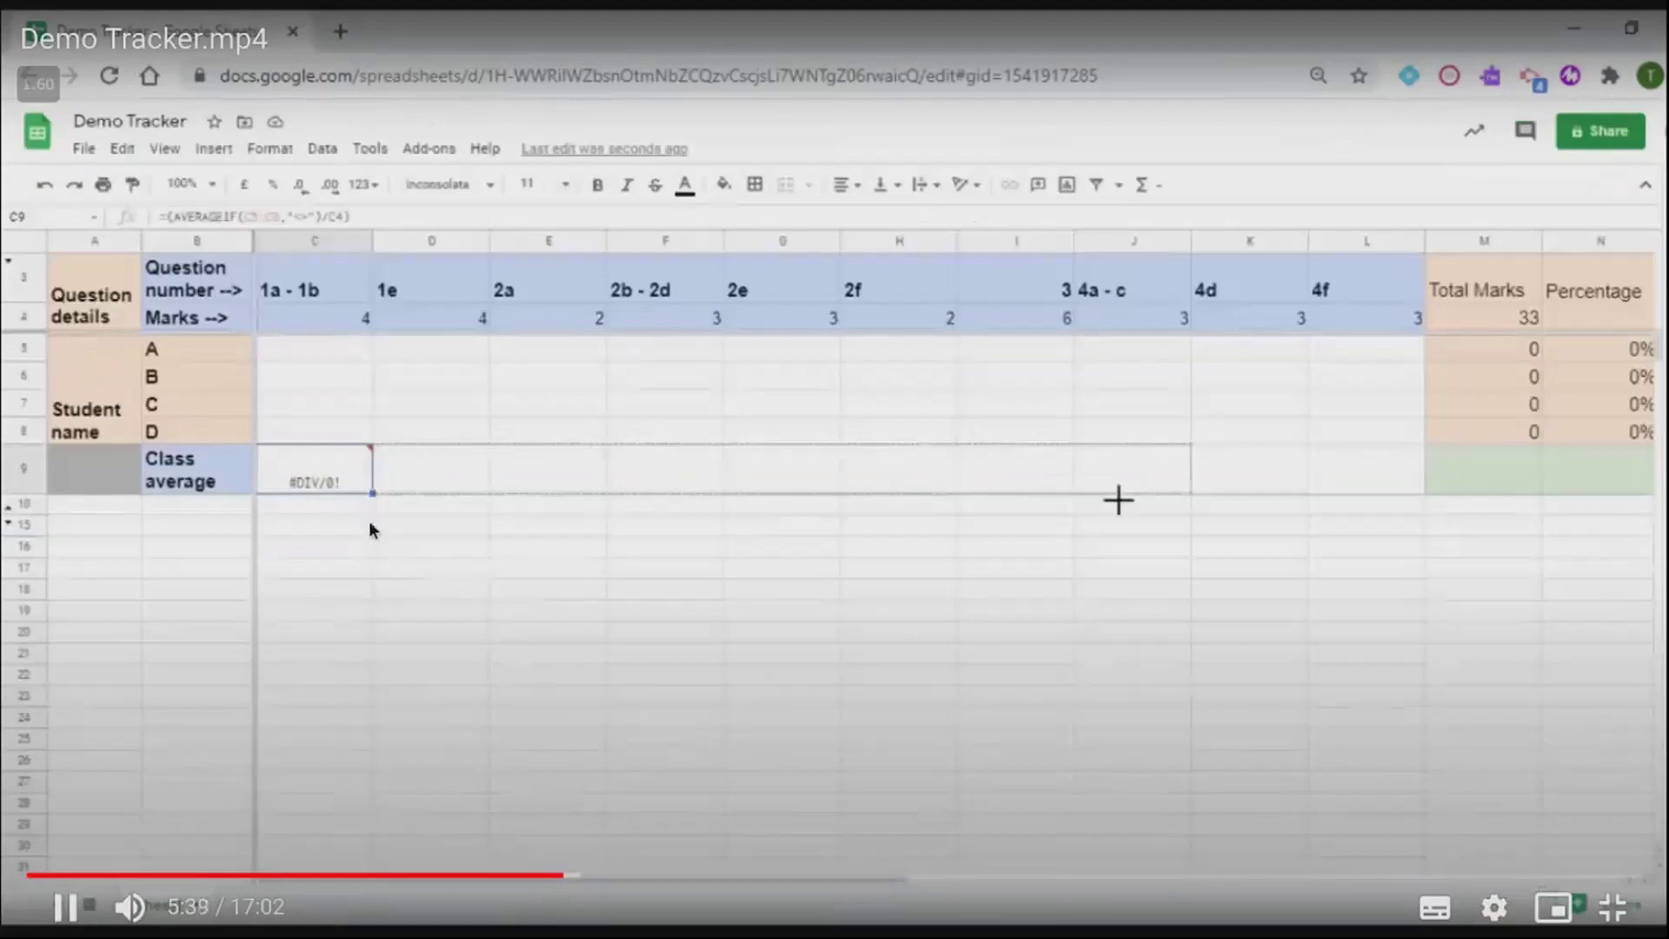
{"action": "left_click", "coordinate": [1344, 535]}
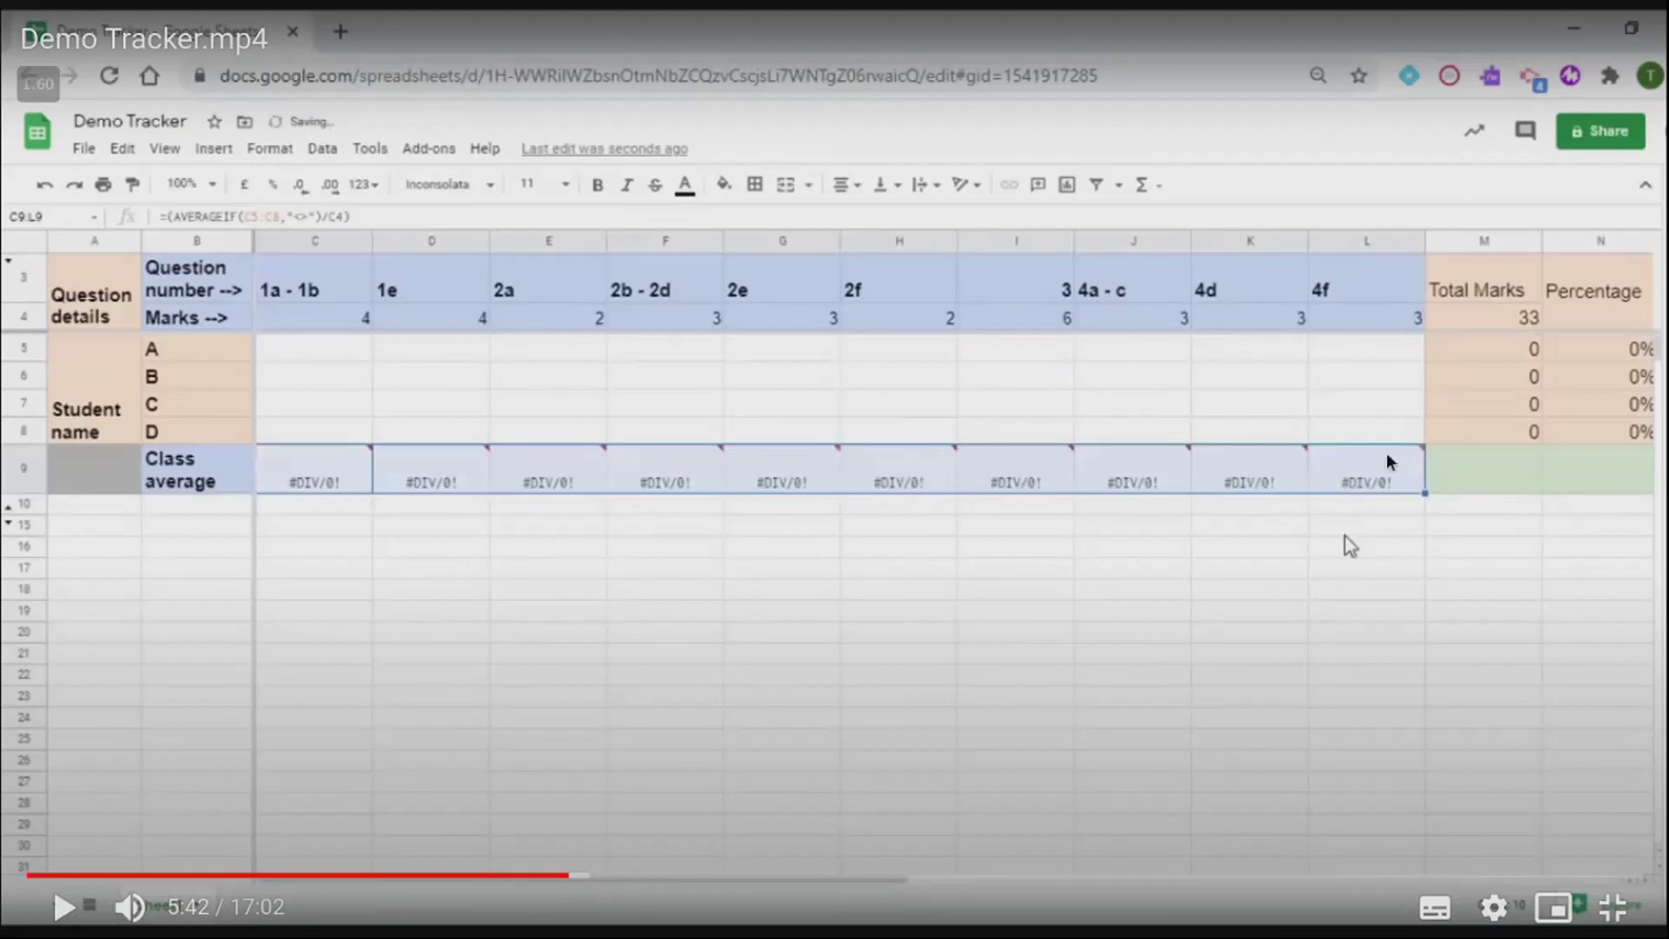
{"action": "left_click", "coordinate": [622, 785]}
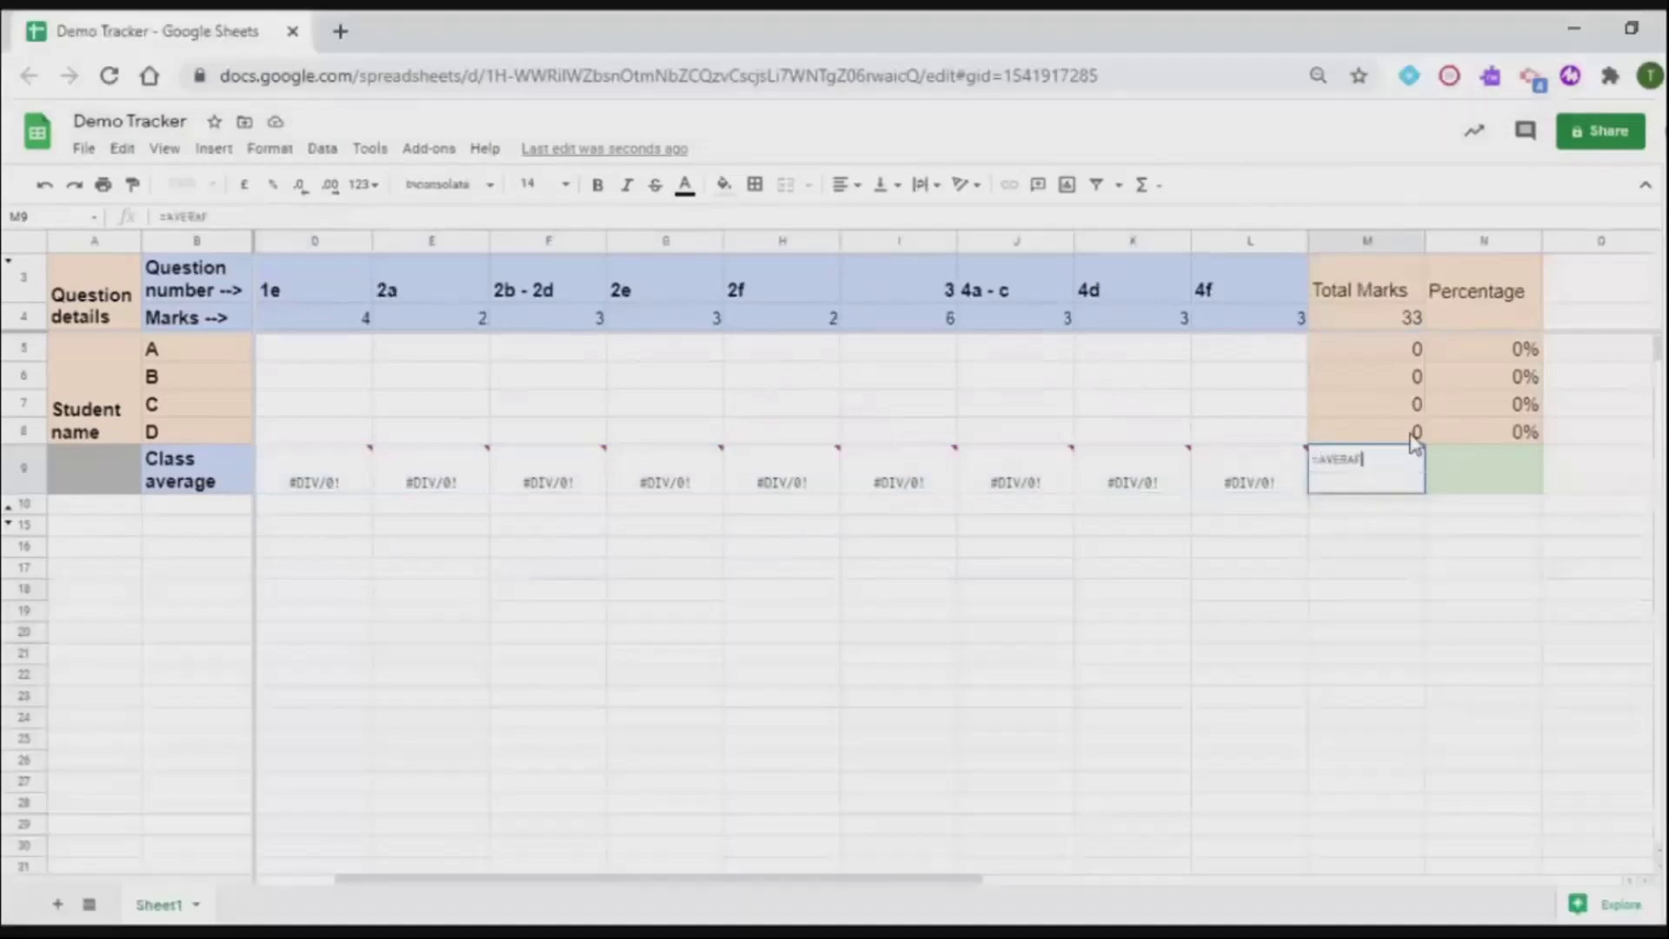
Step: Step through the tutorial section building the M9 AVERAGEIF(M5:M8,">0") class-average formula
{"action": "key", "text": "space"}
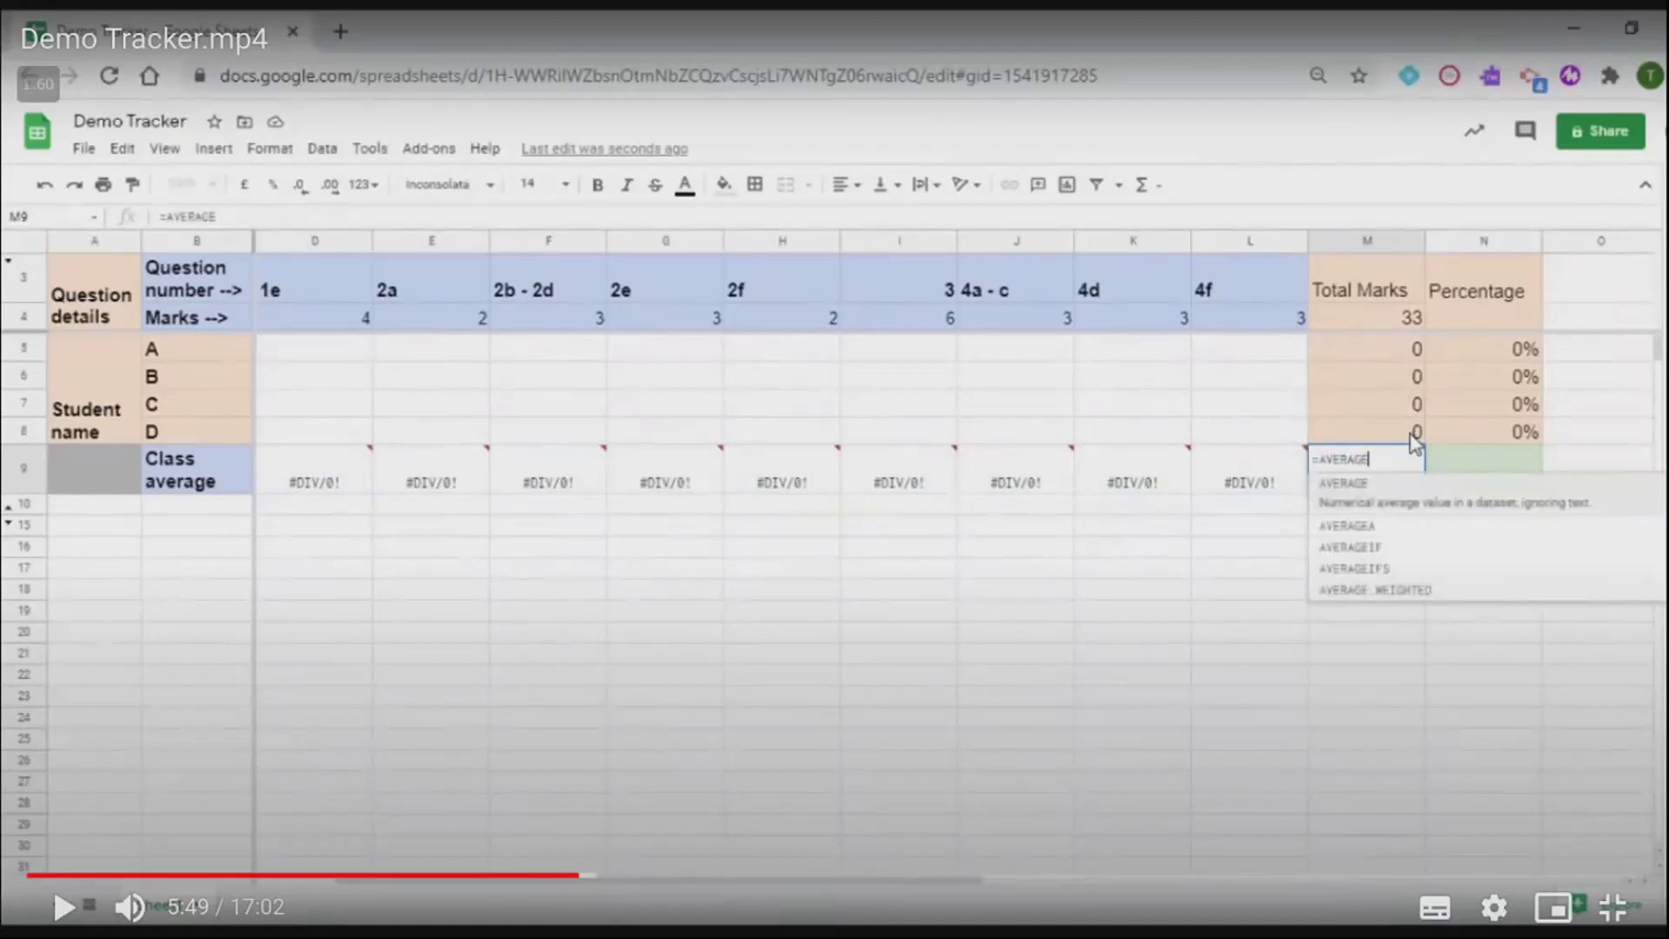
{"action": "left_click", "coordinate": [1408, 417]}
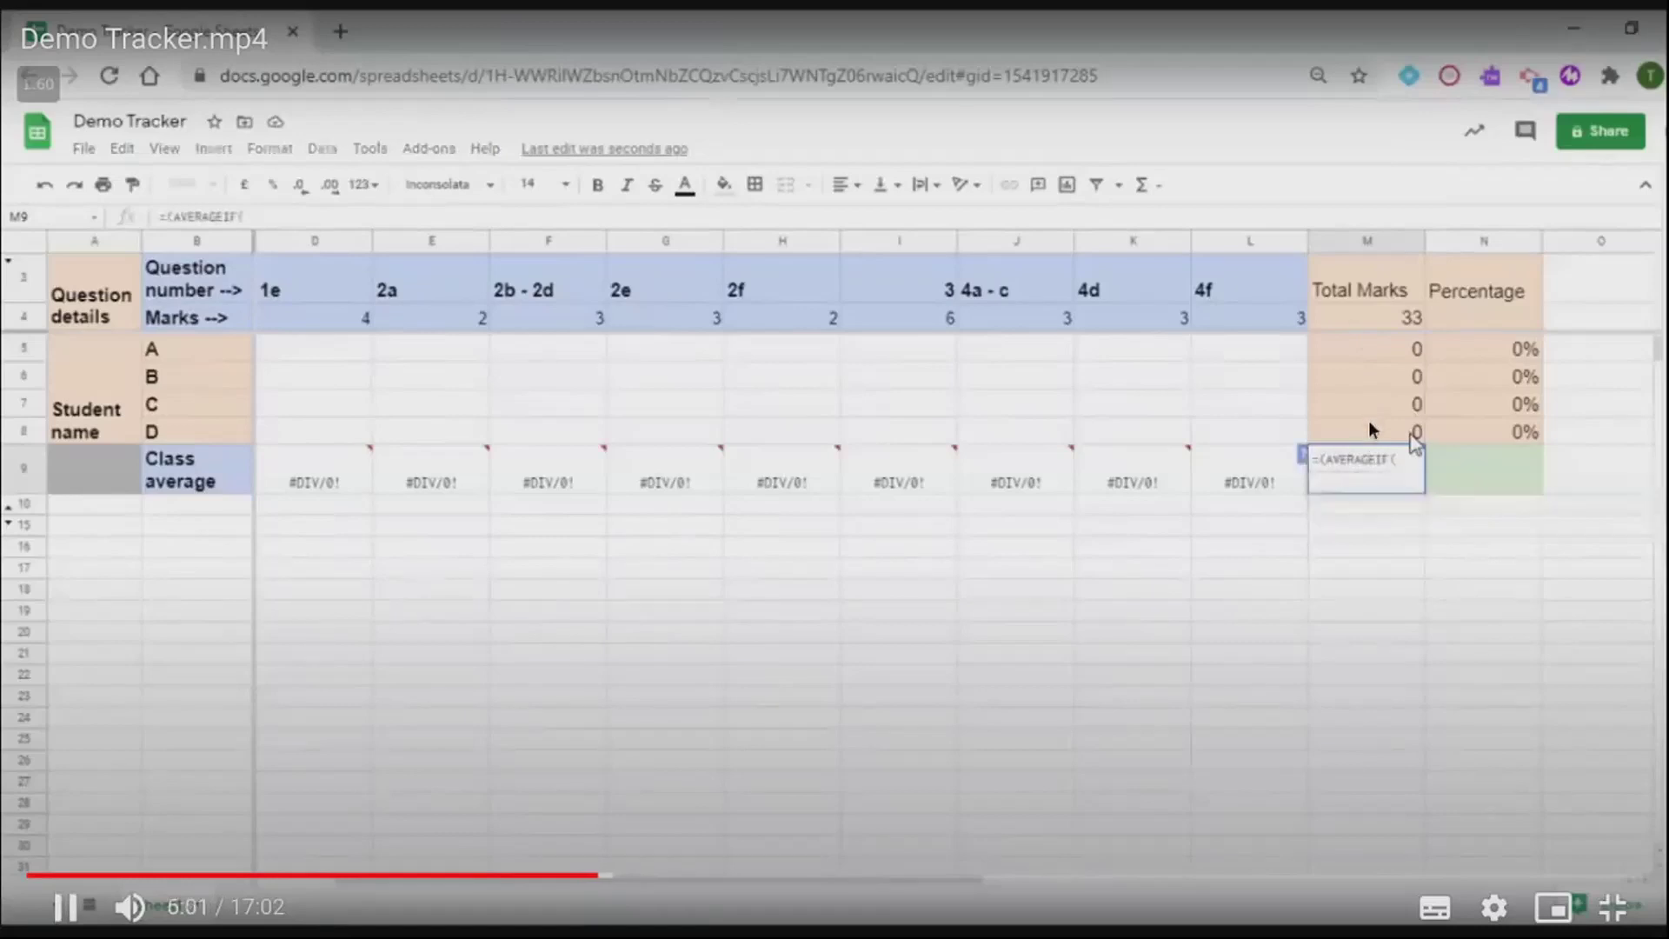
{"action": "left_click", "coordinate": [1353, 502]}
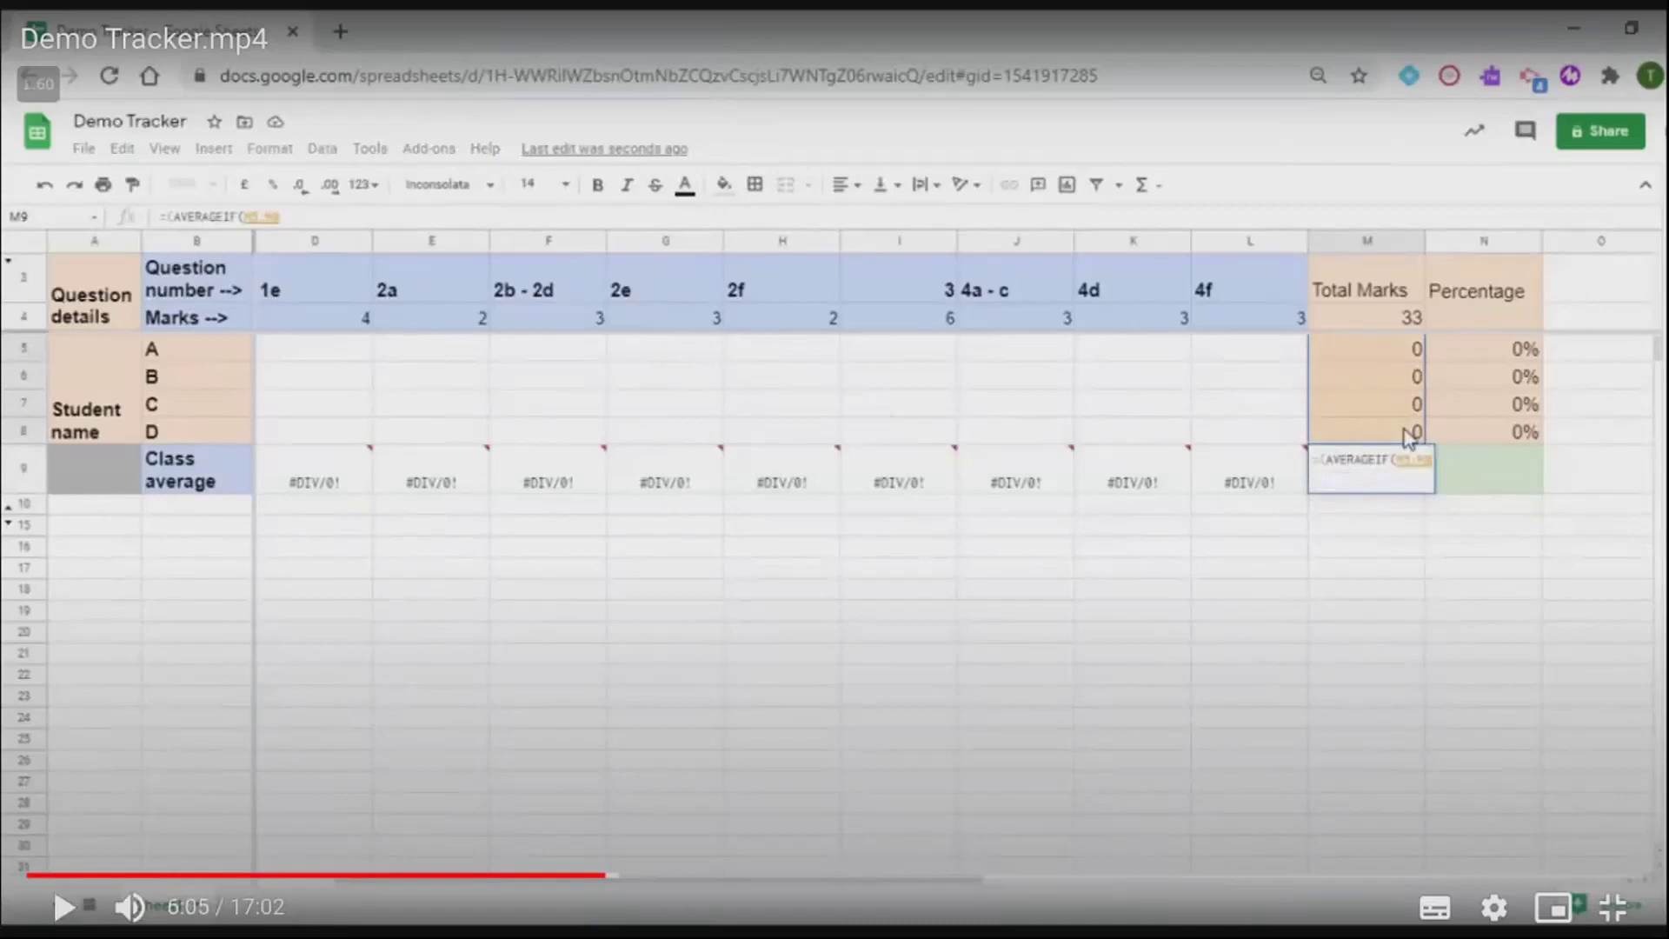
{"action": "left_click", "coordinate": [1352, 497]}
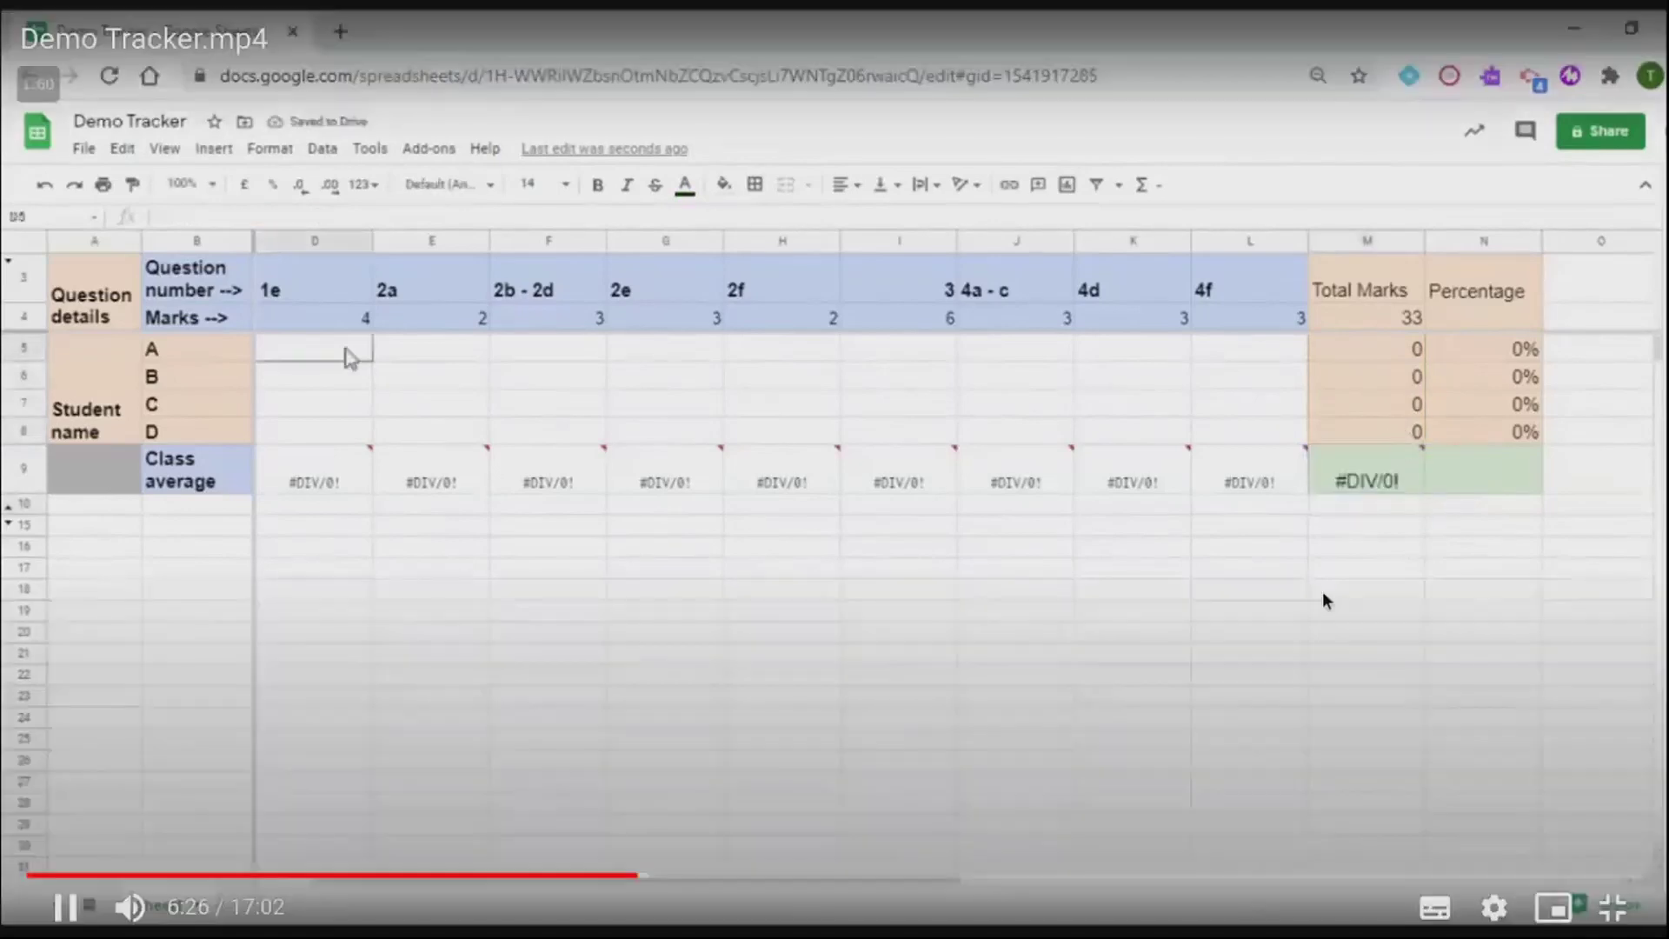
{"action": "left_click", "coordinate": [1322, 594]}
Step: Step through the tutorial section where a test mark of 1 in D5 makes M9 show 1
{"action": "left_click", "coordinate": [1327, 565]}
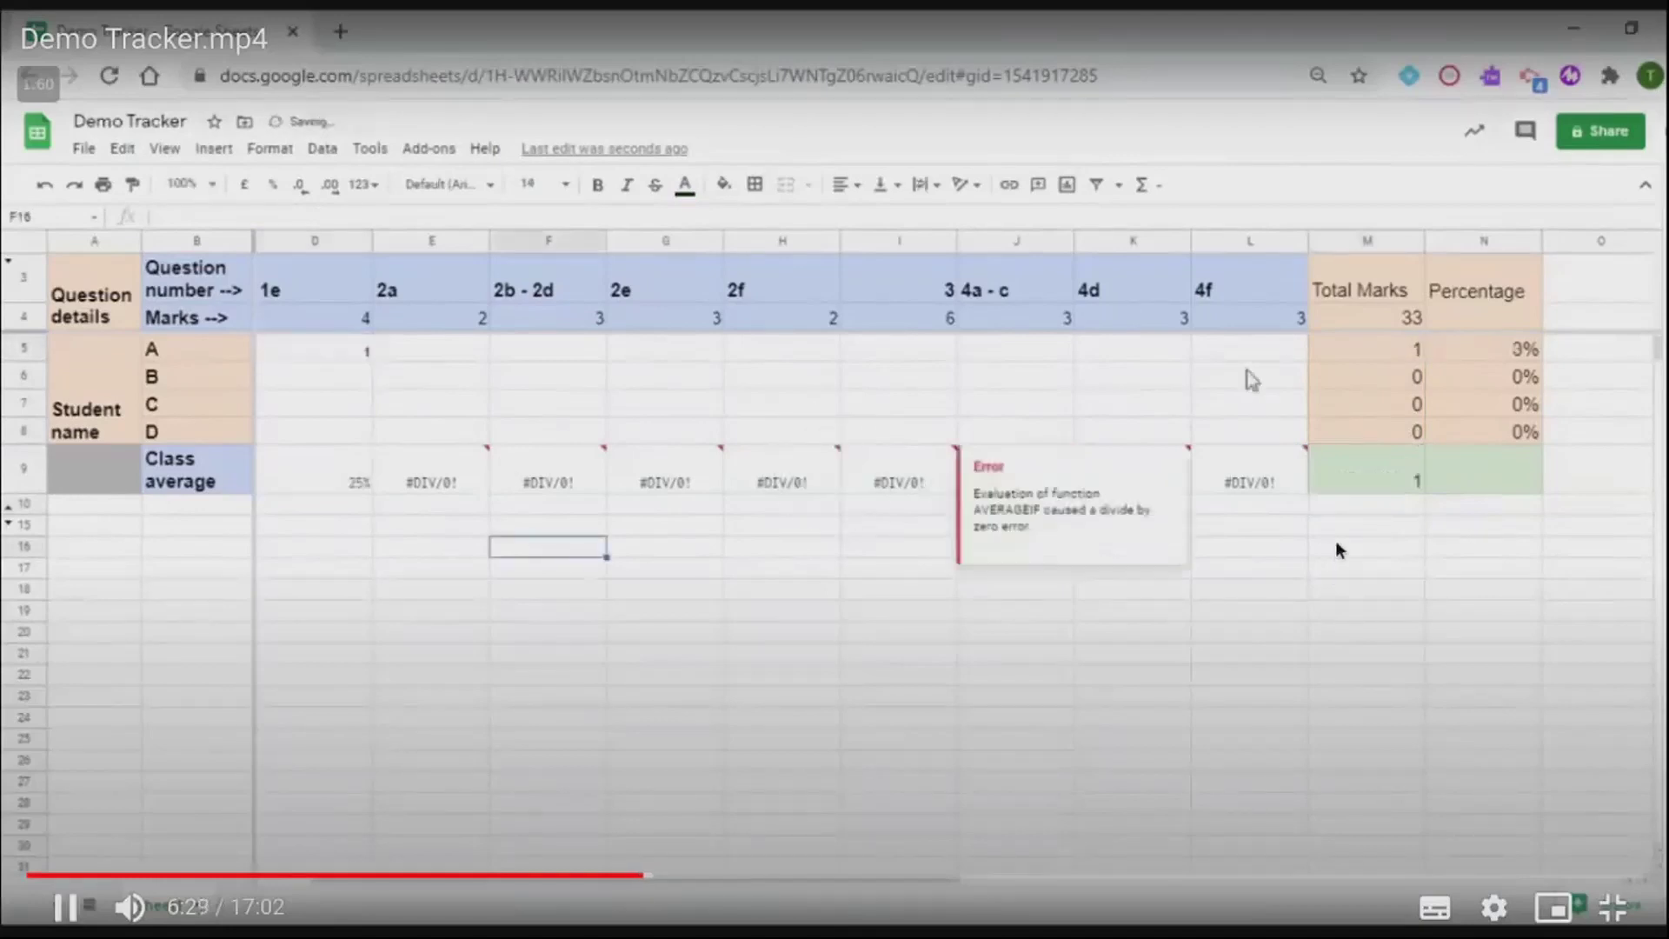
{"action": "left_click", "coordinate": [1385, 562]}
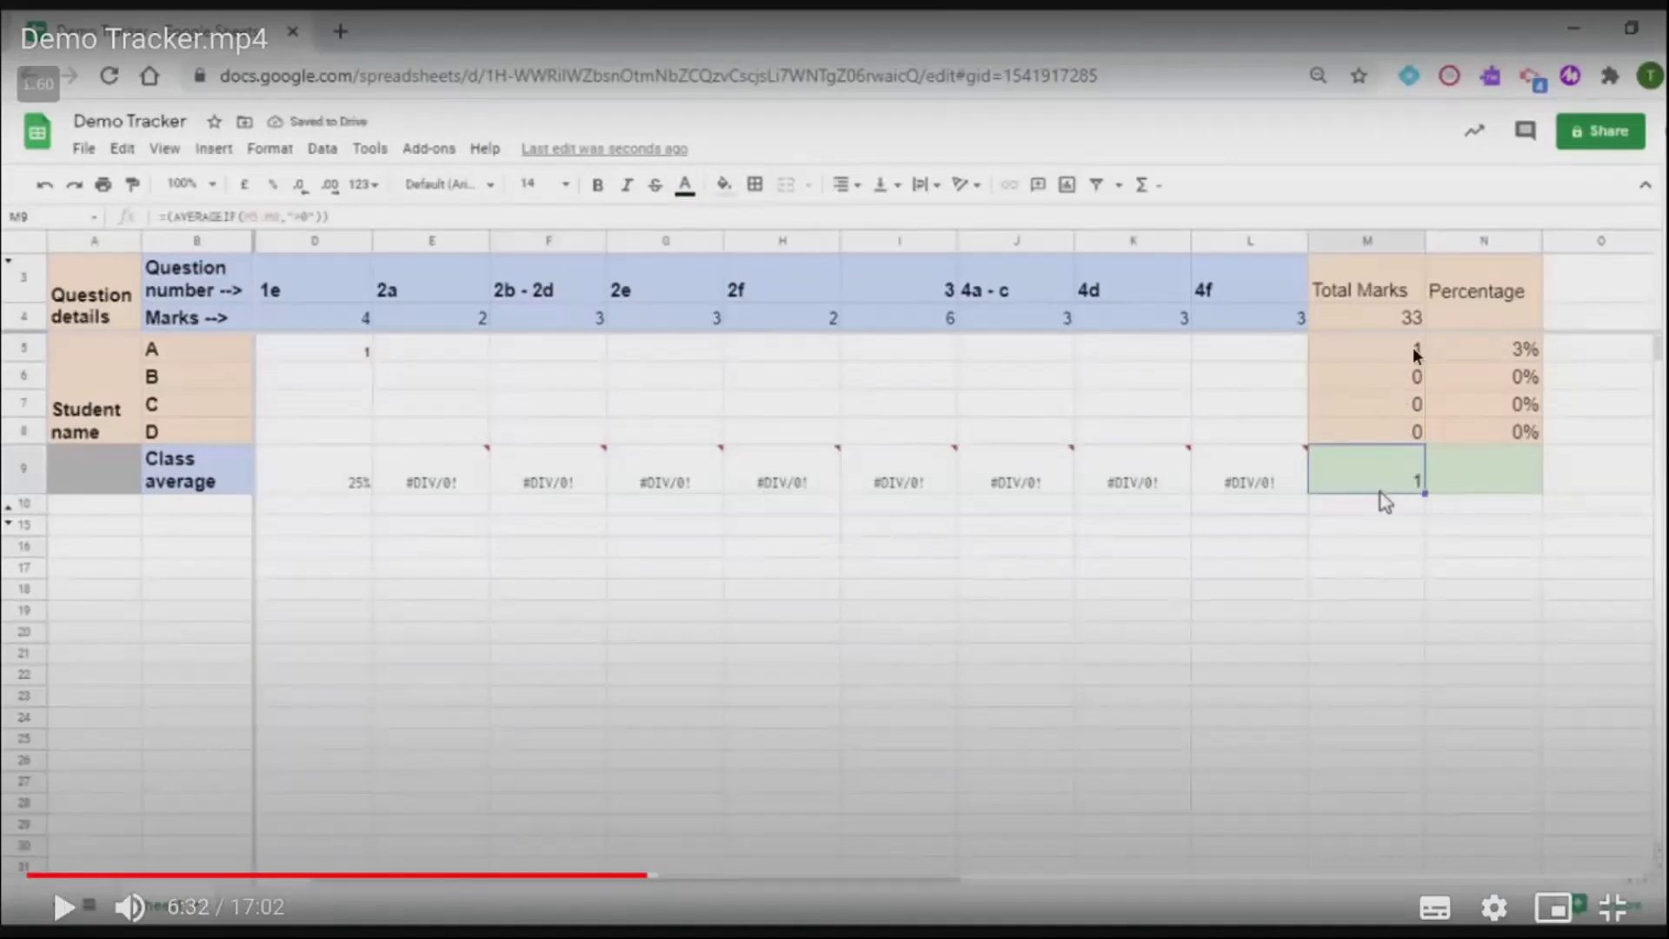
{"action": "left_click", "coordinate": [1350, 568]}
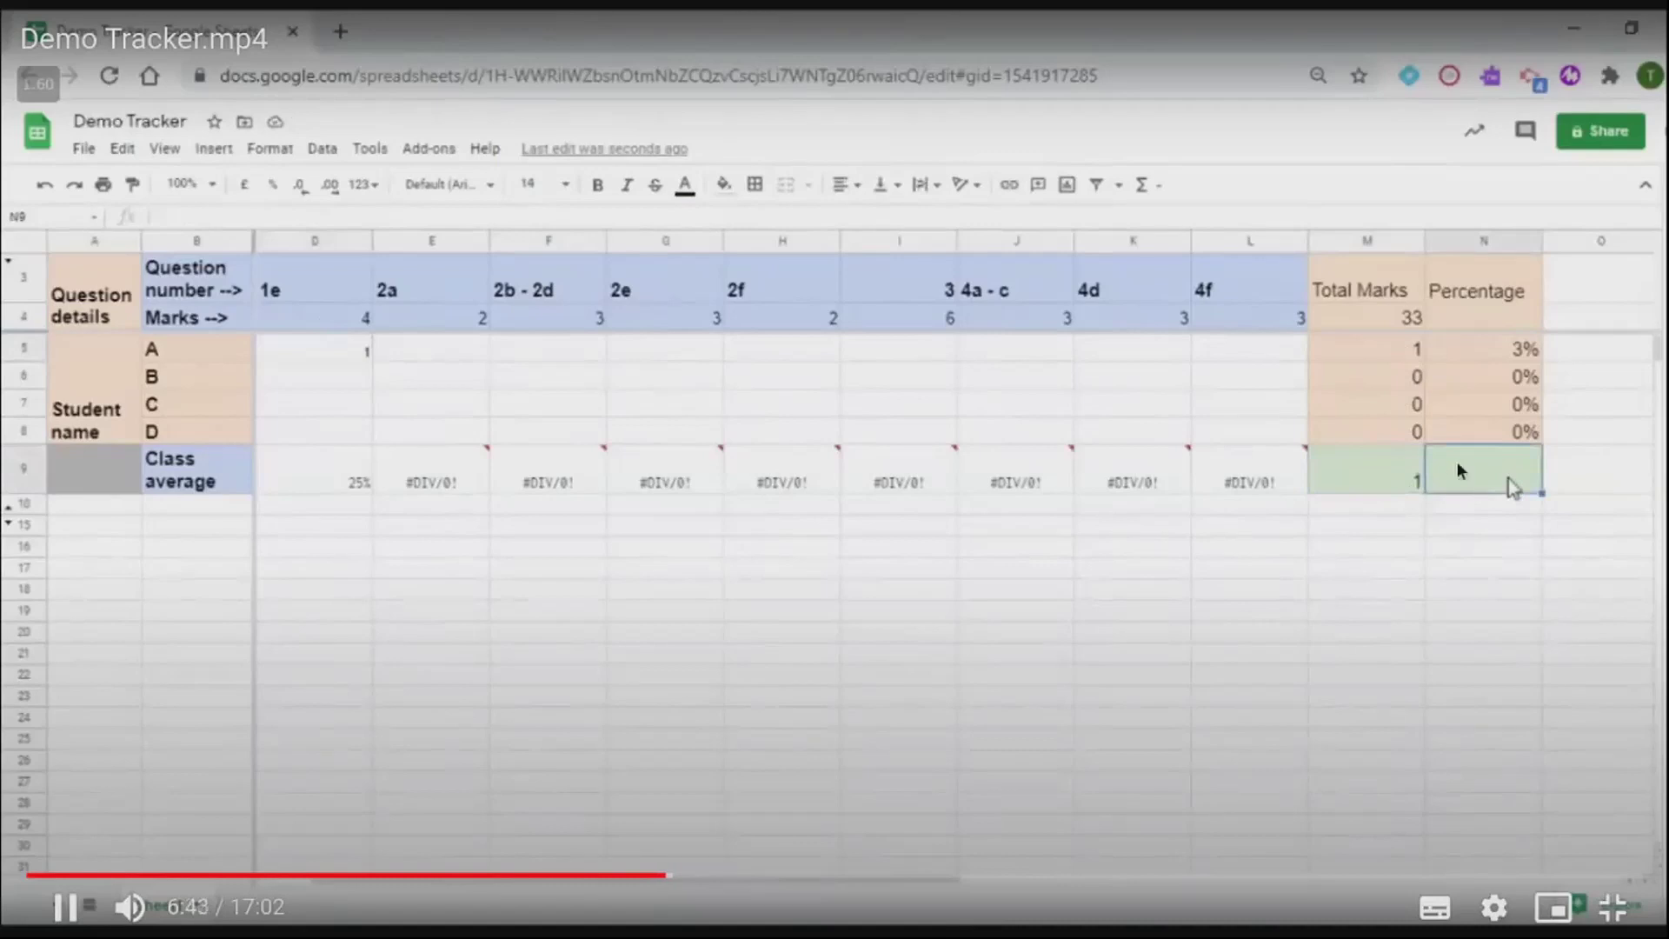
{"action": "left_click", "coordinate": [1400, 586]}
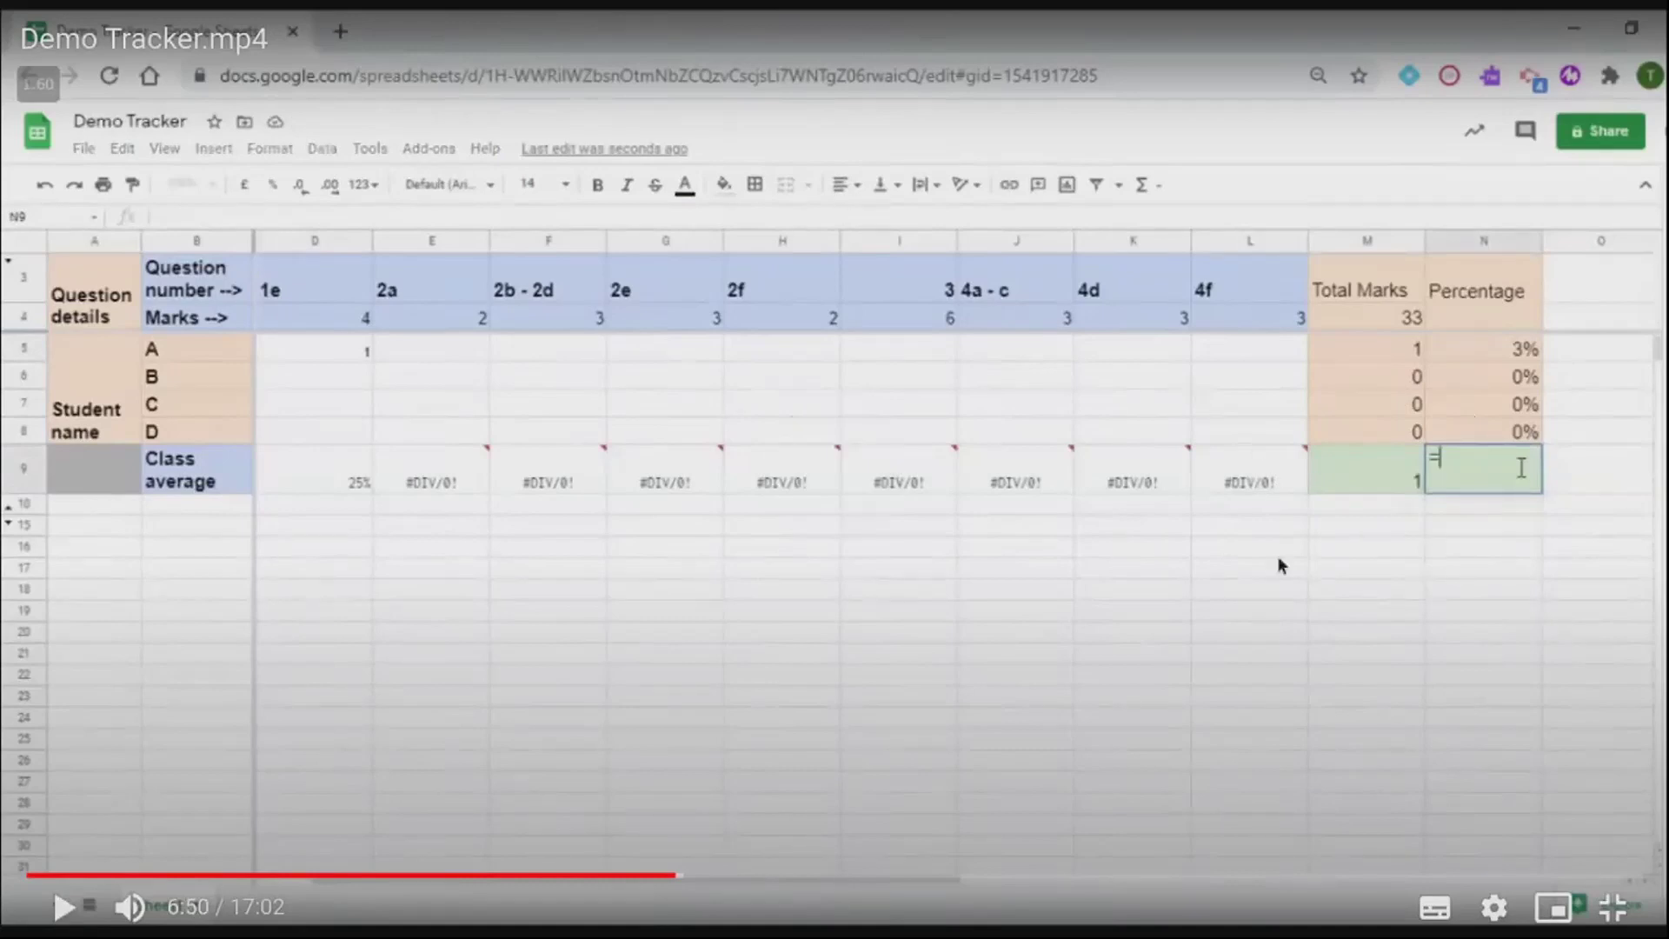
Step: Follow the tutorial's N9 AVERAGEIF(N5:N8,">0") percentage average, formatted as a percentage
{"action": "key", "text": "space"}
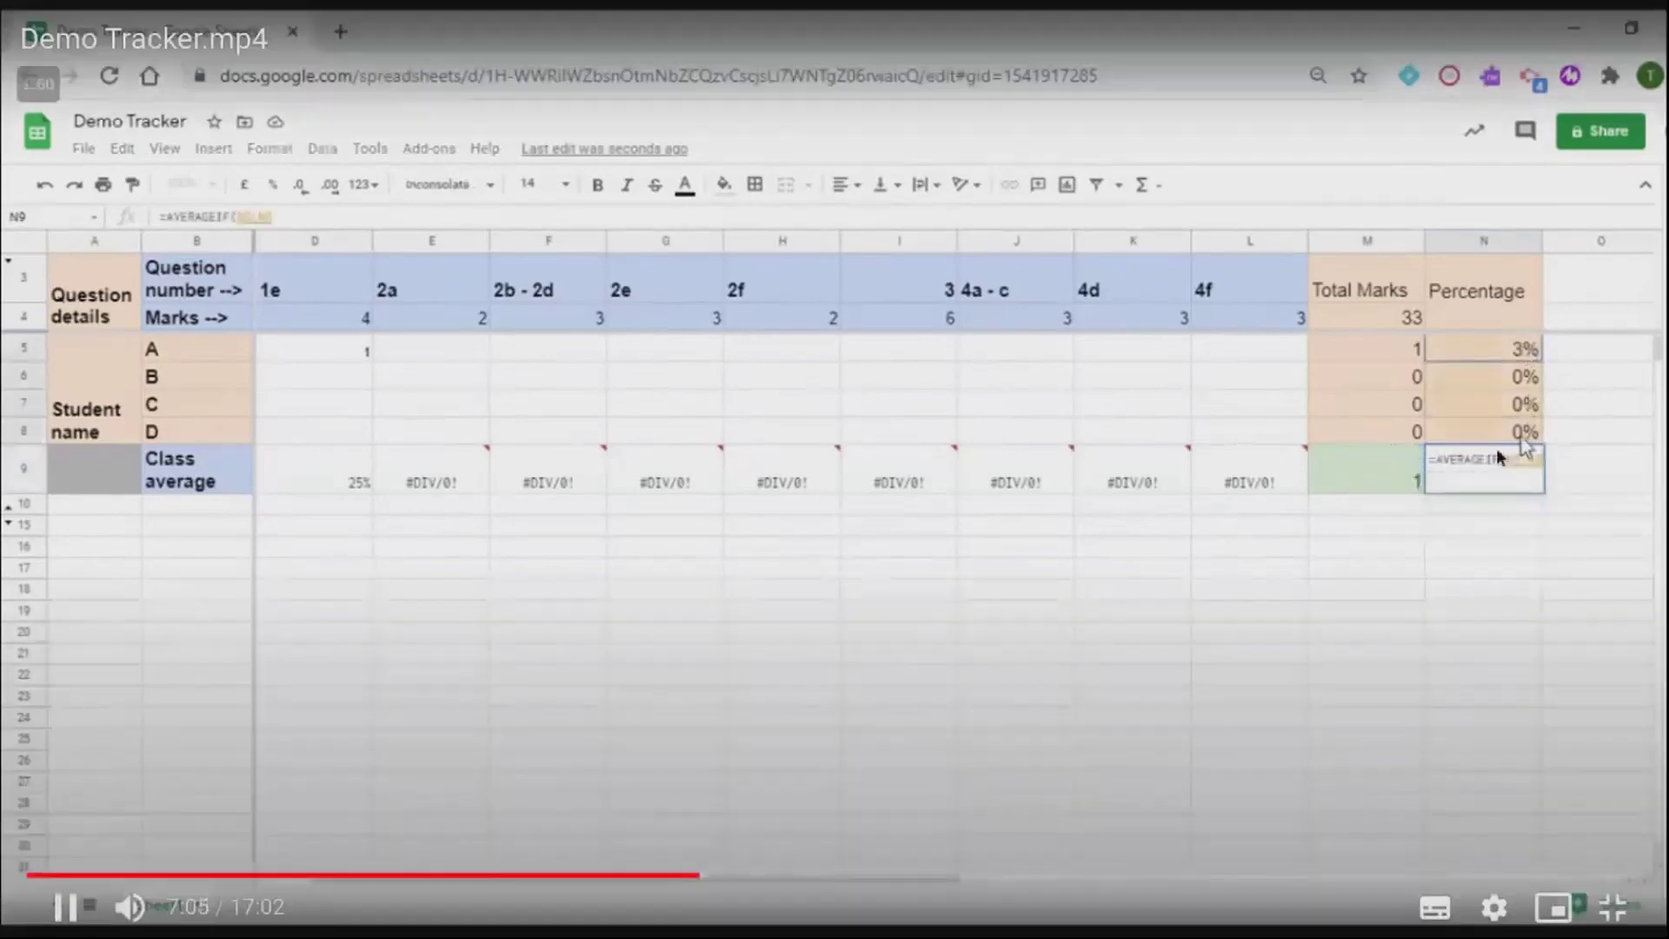
{"action": "left_click", "coordinate": [1495, 530]}
{"action": "left_click", "coordinate": [1494, 529]}
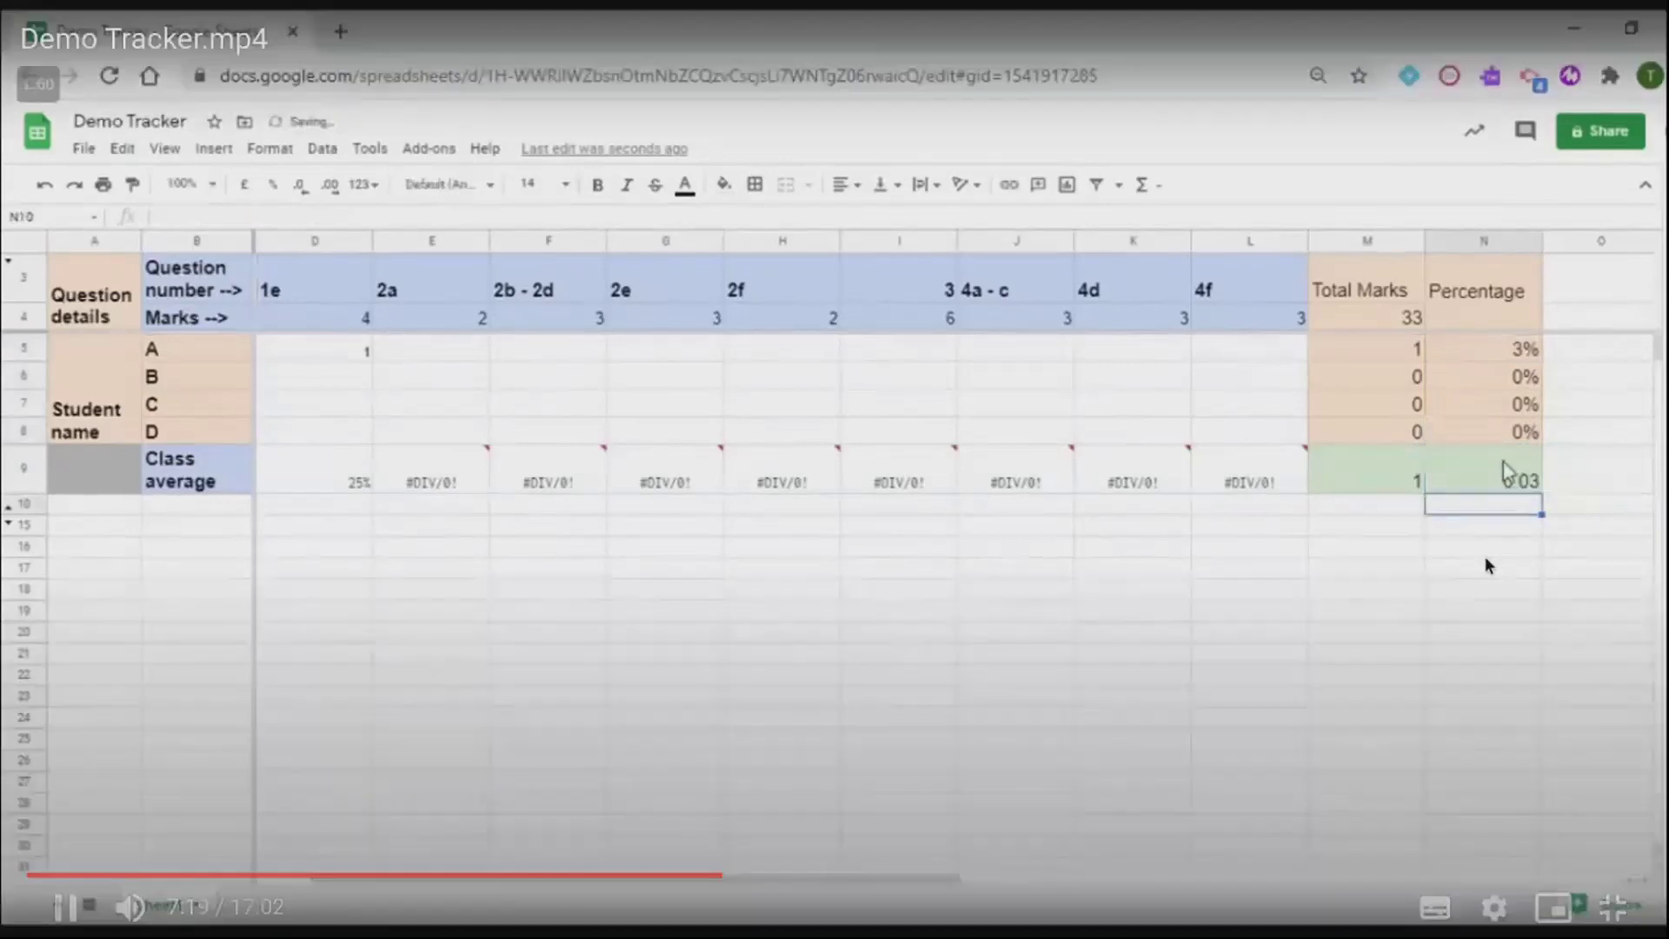
{"action": "left_click", "coordinate": [1477, 565]}
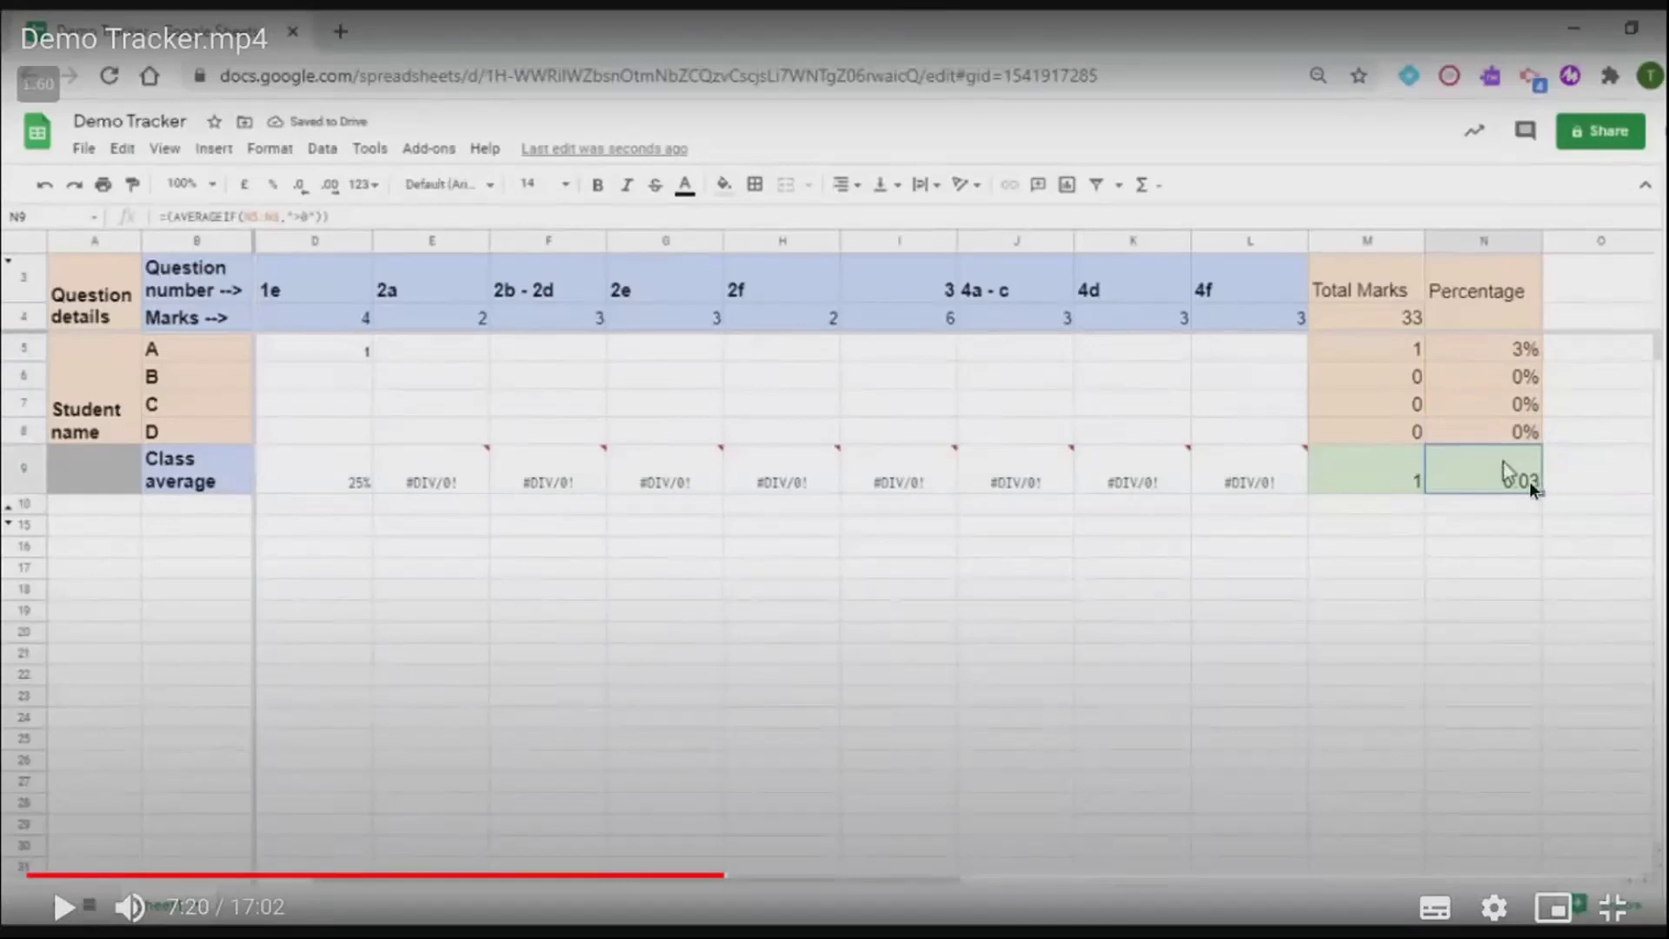
{"action": "left_click", "coordinate": [1158, 555]}
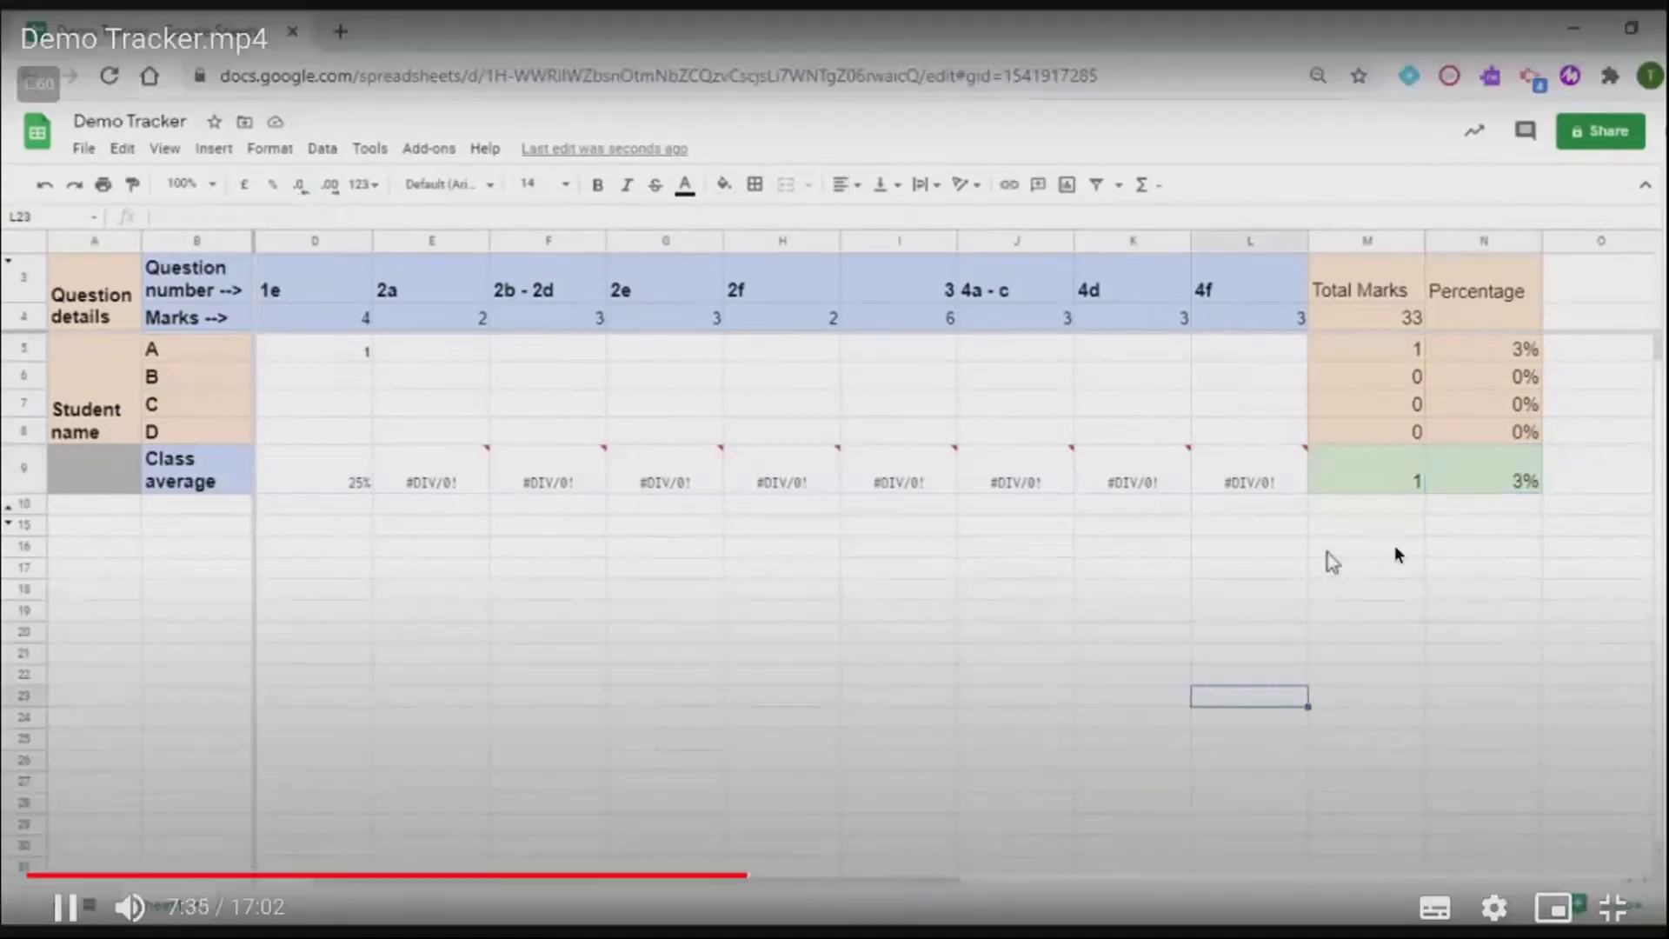
Step: Watch the test mark being cleared, then skip ahead to the R/A/G boundary table
{"action": "left_click", "coordinate": [1390, 597]}
{"action": "left_click", "coordinate": [1275, 663]}
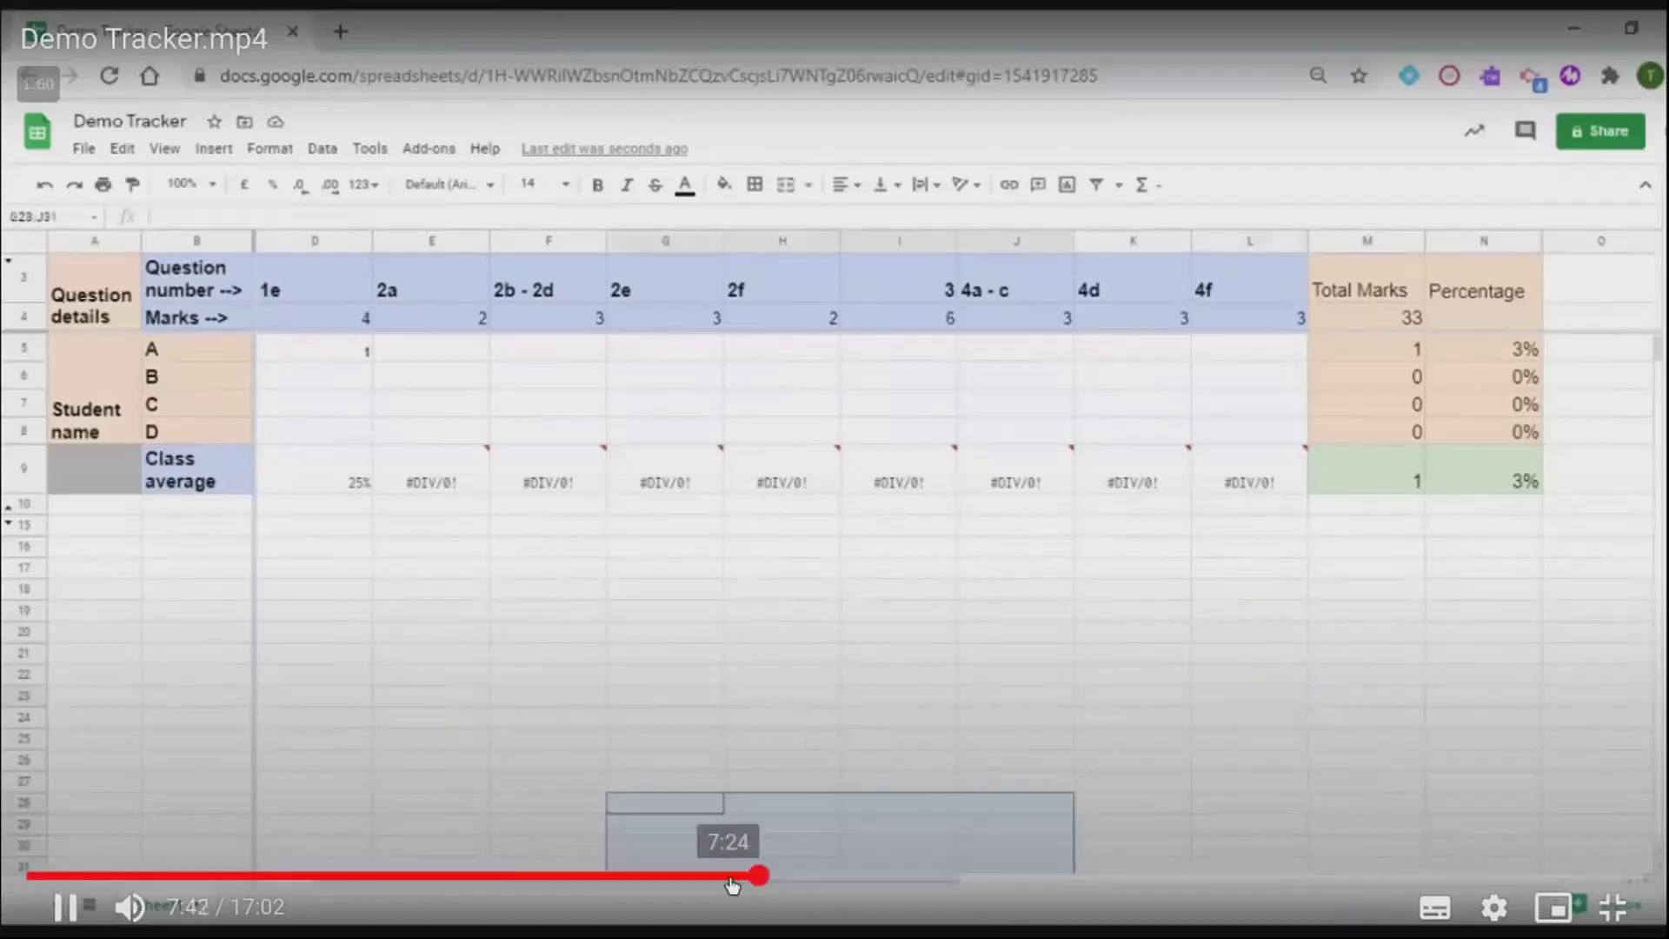
{"action": "left_click", "coordinate": [798, 878]}
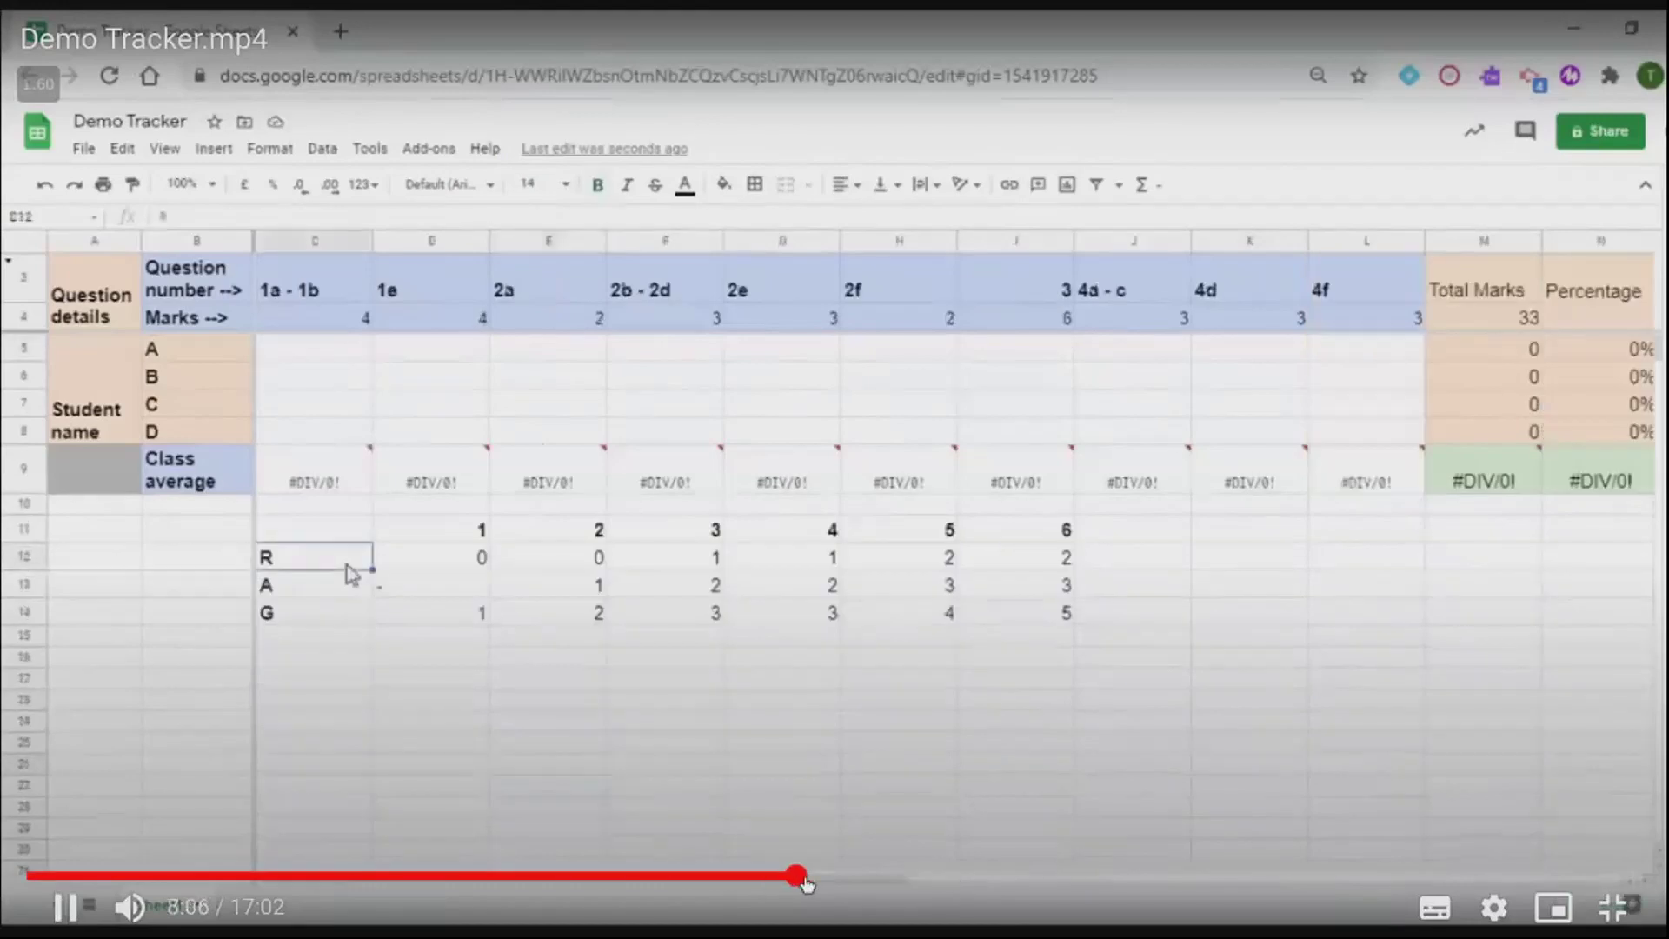
Step: Follow the tutorial shading E11:G14 and I11:I14 orange in the R/A/G table
{"action": "left_click", "coordinate": [970, 779]}
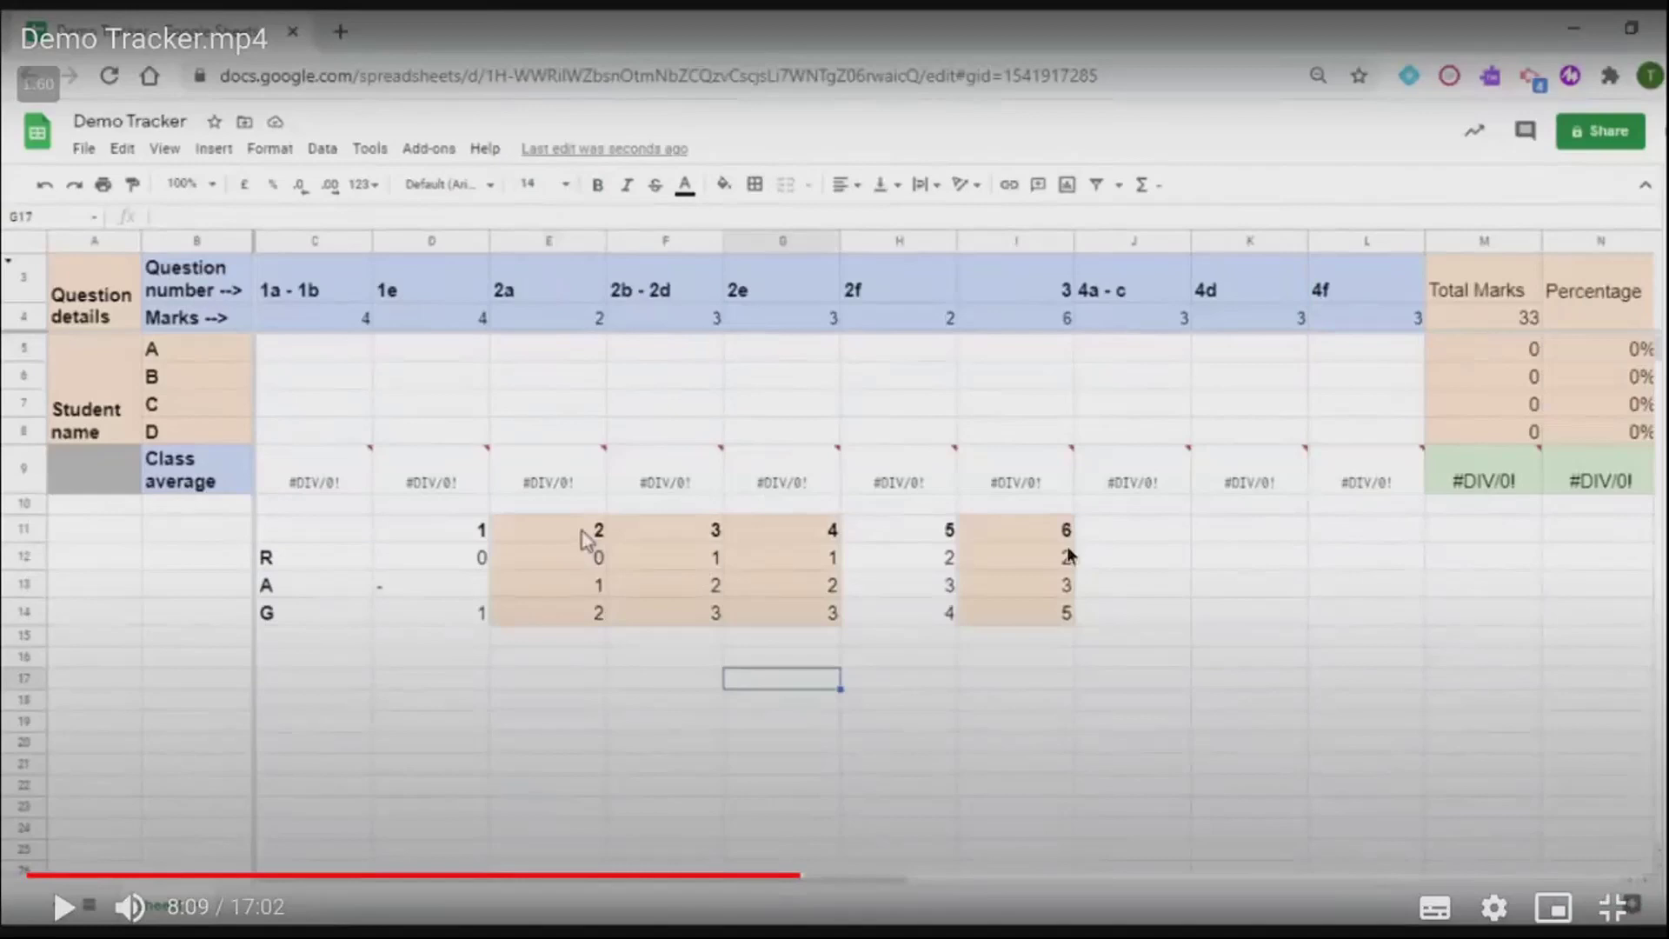
{"action": "left_click", "coordinate": [923, 563]}
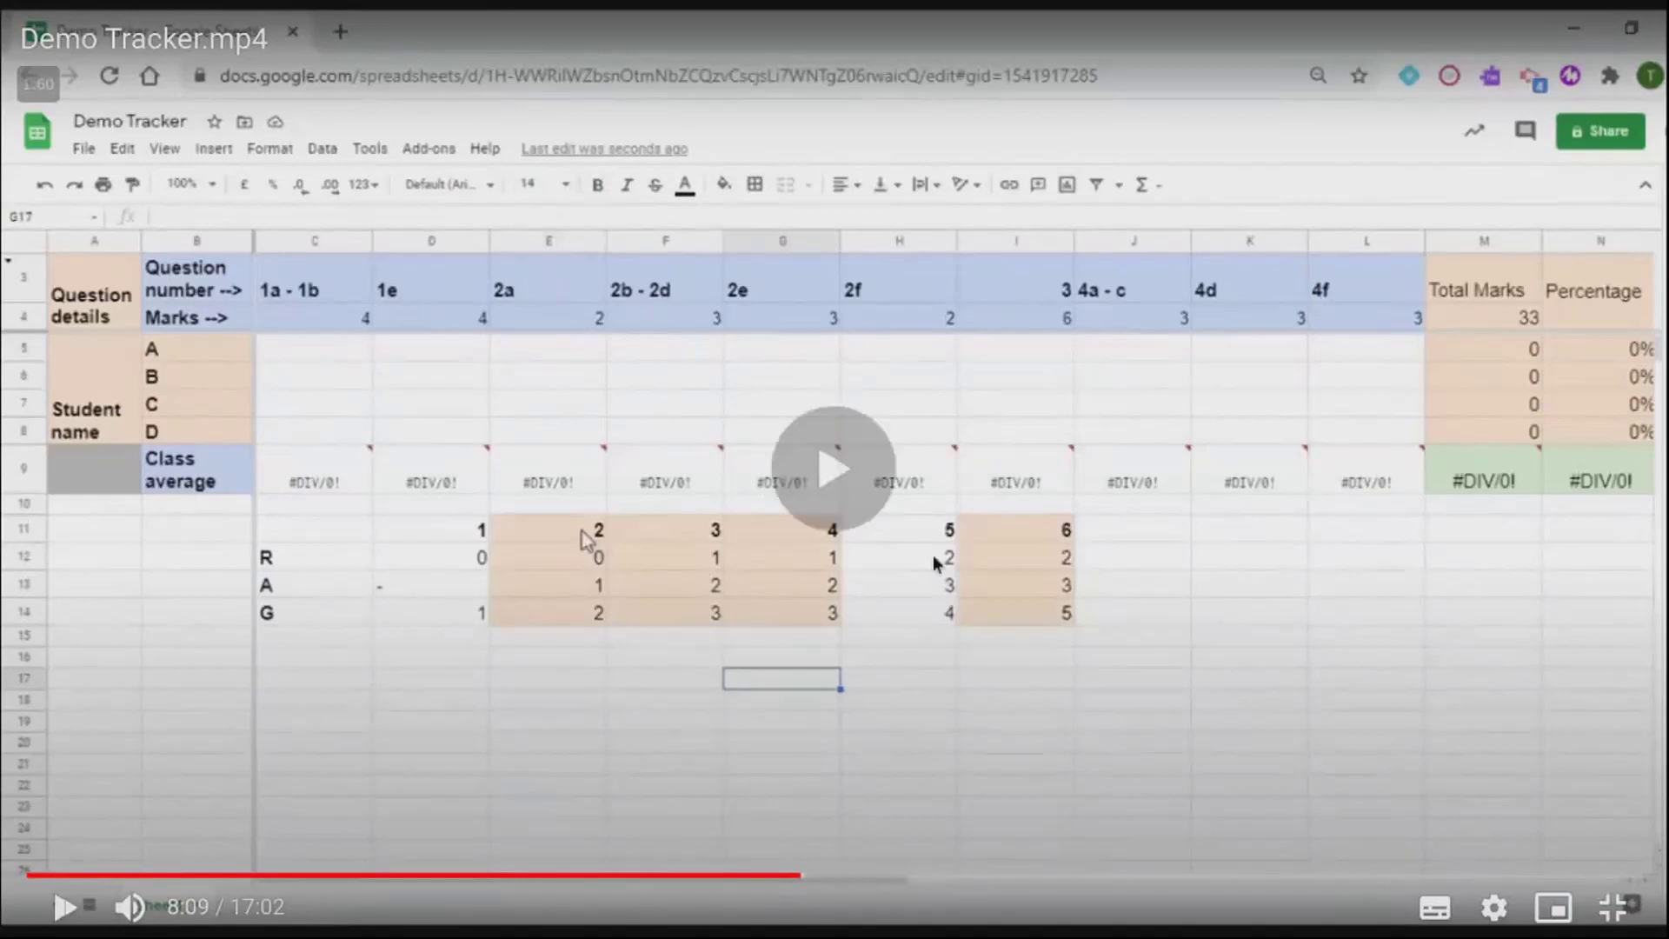
{"action": "left_click", "coordinate": [932, 609]}
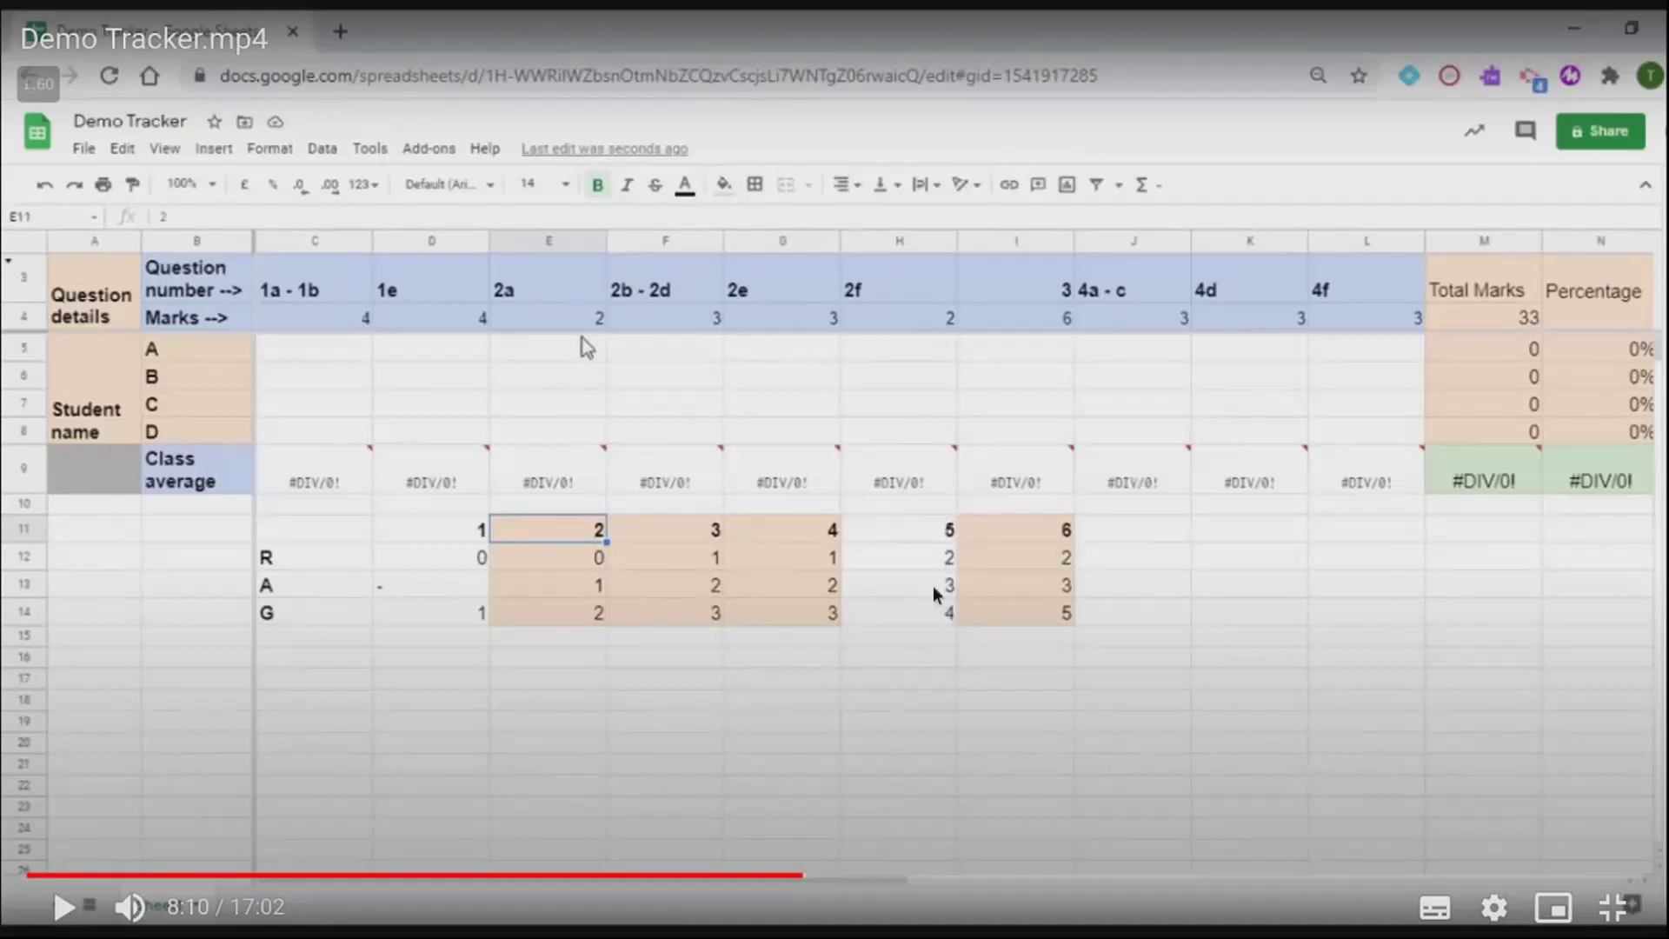
{"action": "key", "text": "space"}
{"action": "key", "text": "space"}
Step: Follow the tutorial selecting E5:E8 and H5:H8 and opening Conditional formatting
{"action": "left_click", "coordinate": [402, 586]}
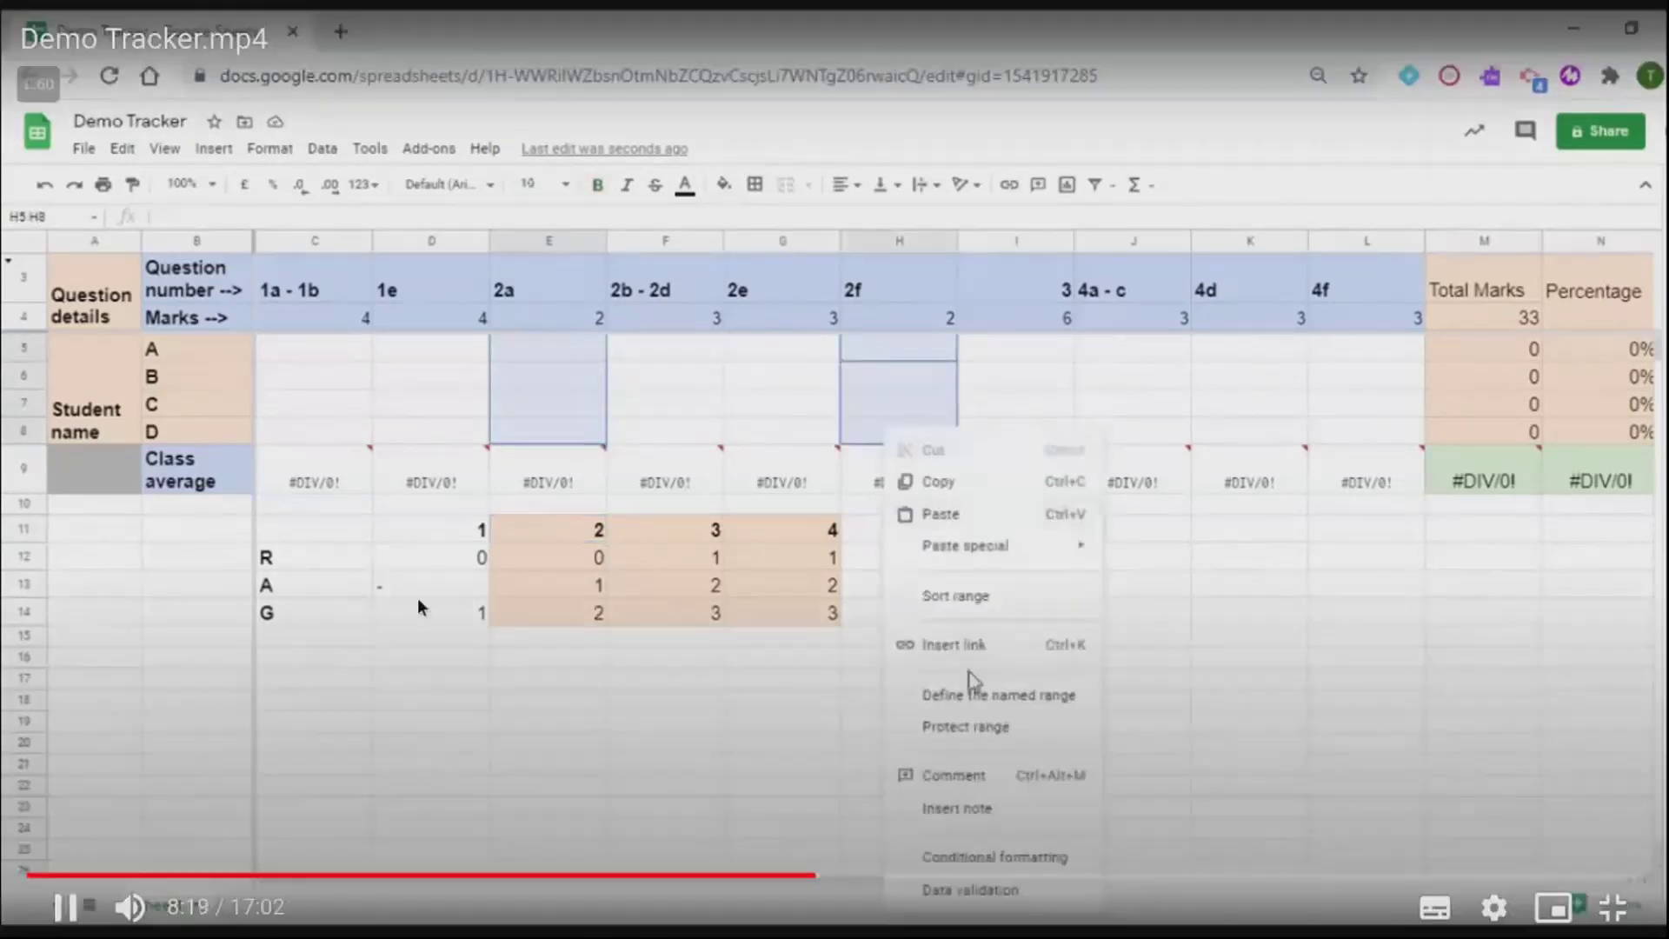
{"action": "left_click", "coordinate": [429, 603]}
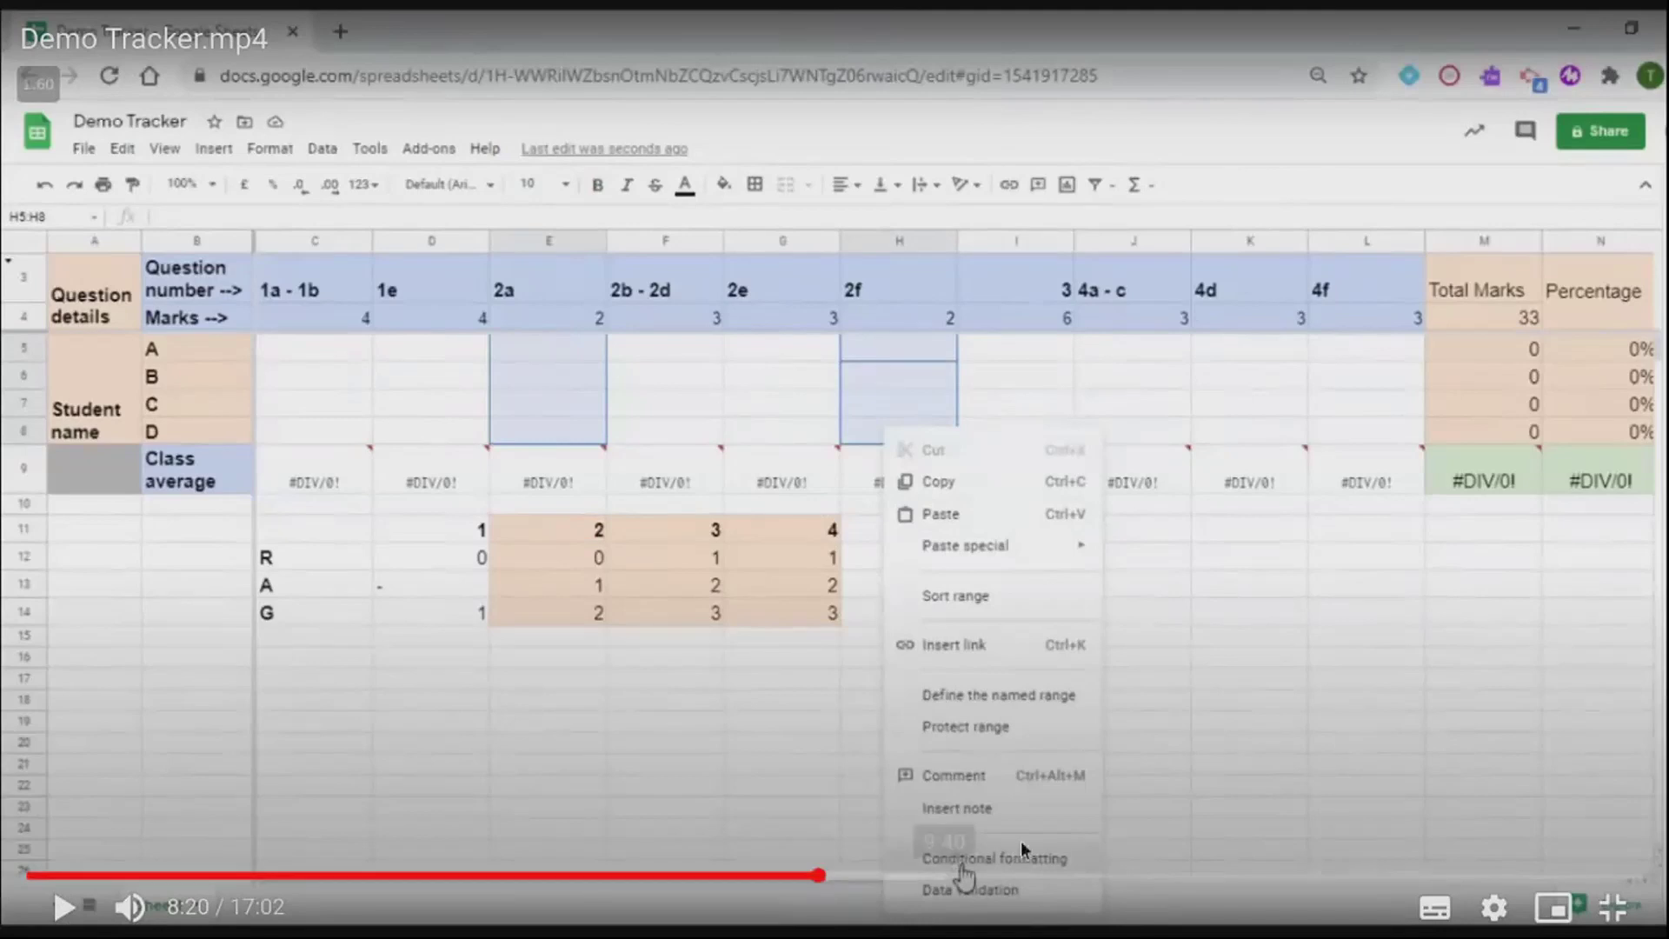
{"action": "left_click", "coordinate": [859, 679]}
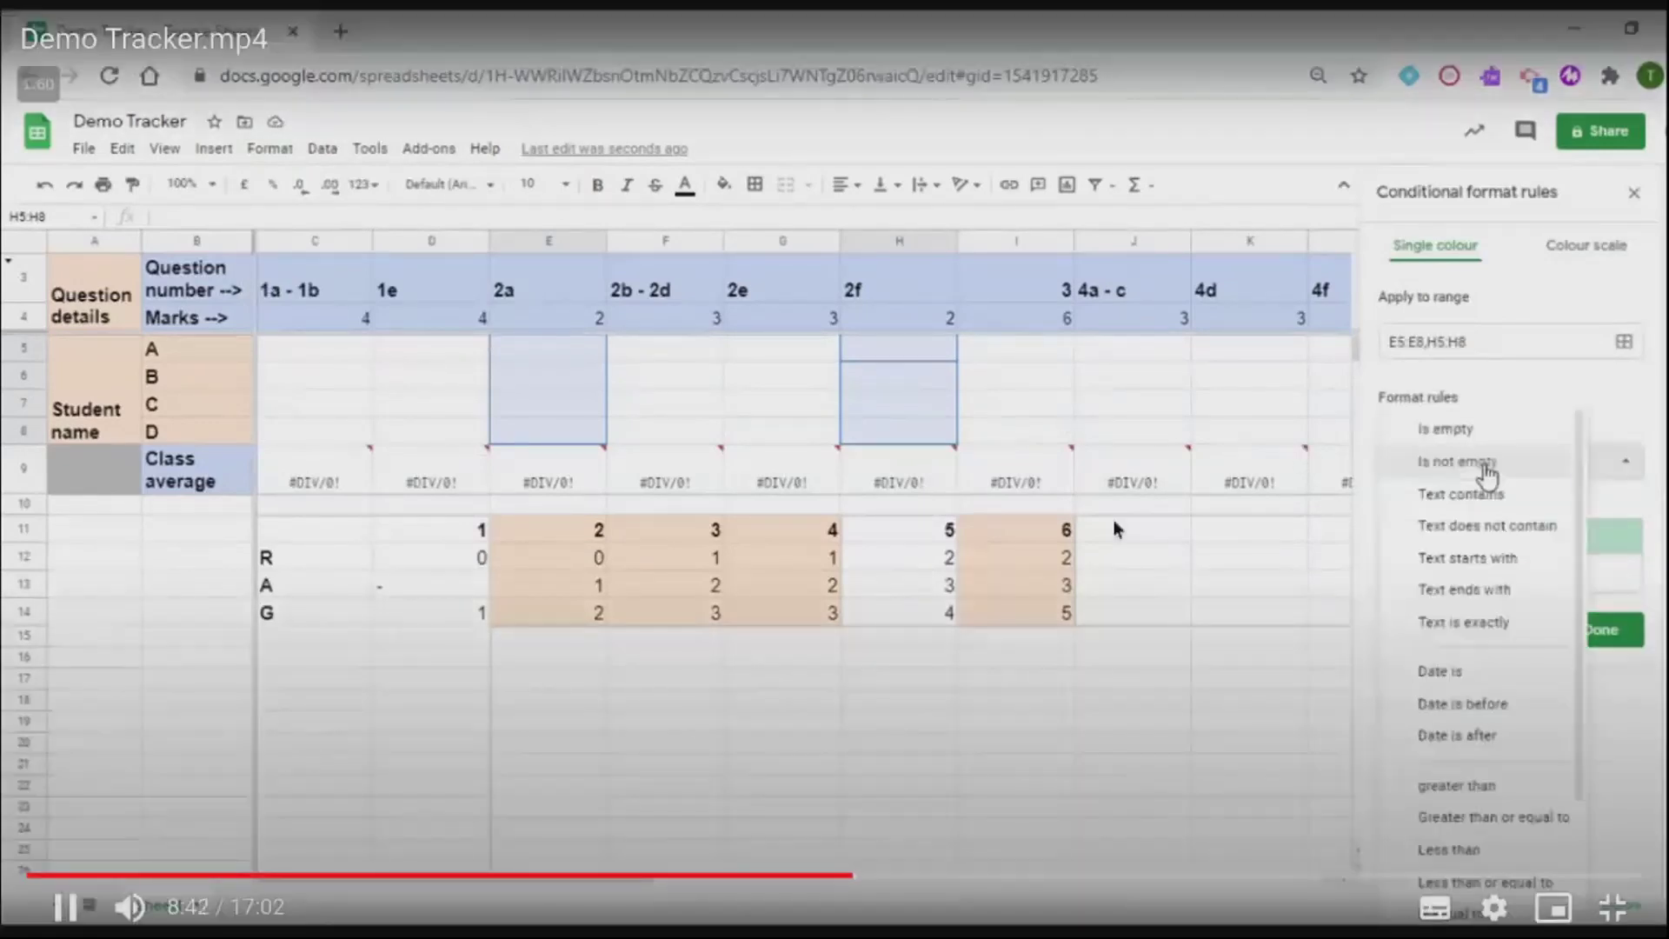
Step: Watch the tutorial set a 'Less than or equal to' 0 rule with red fill
{"action": "left_click", "coordinate": [1114, 519]}
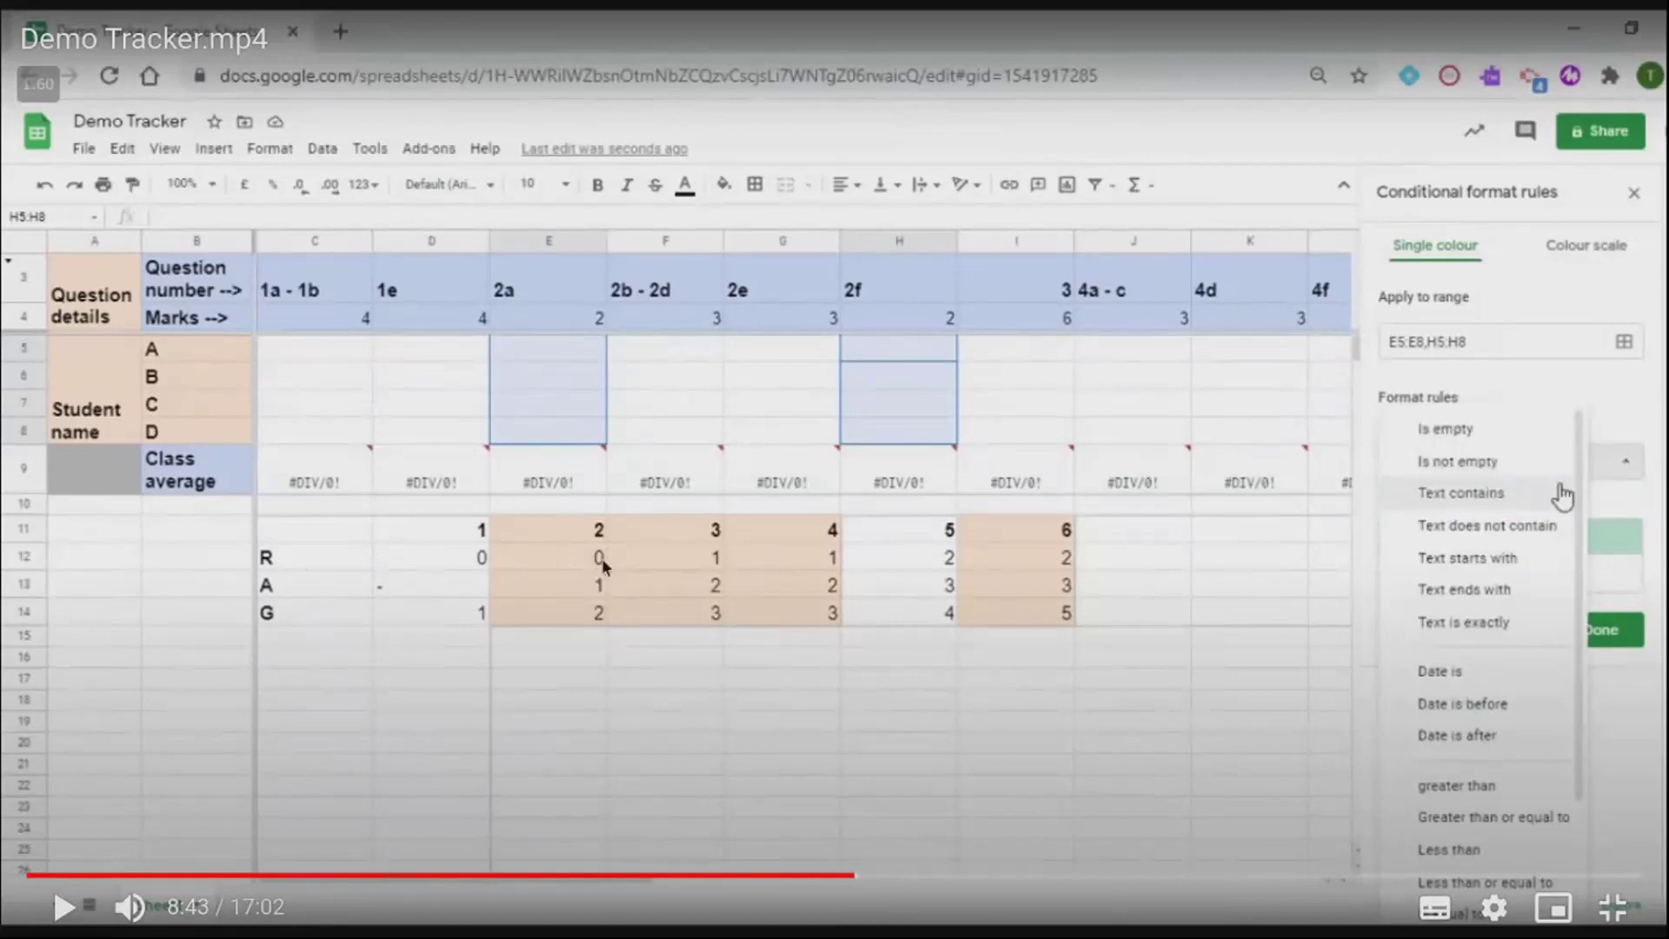
{"action": "left_click", "coordinate": [1358, 608]}
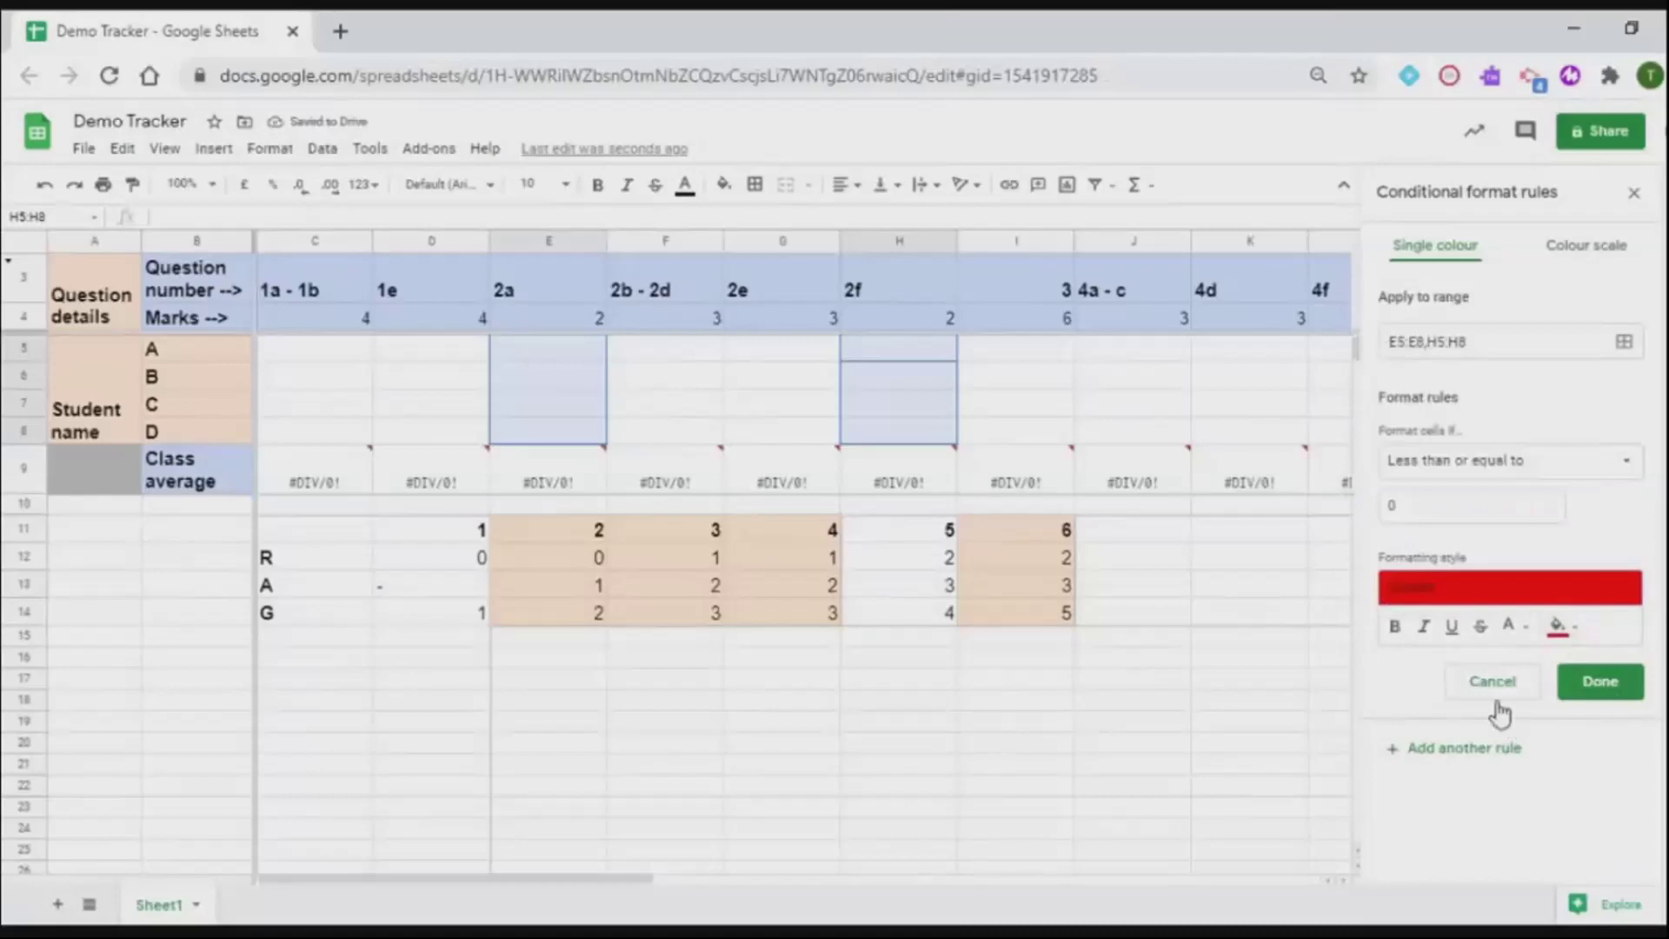
{"action": "key", "text": "space"}
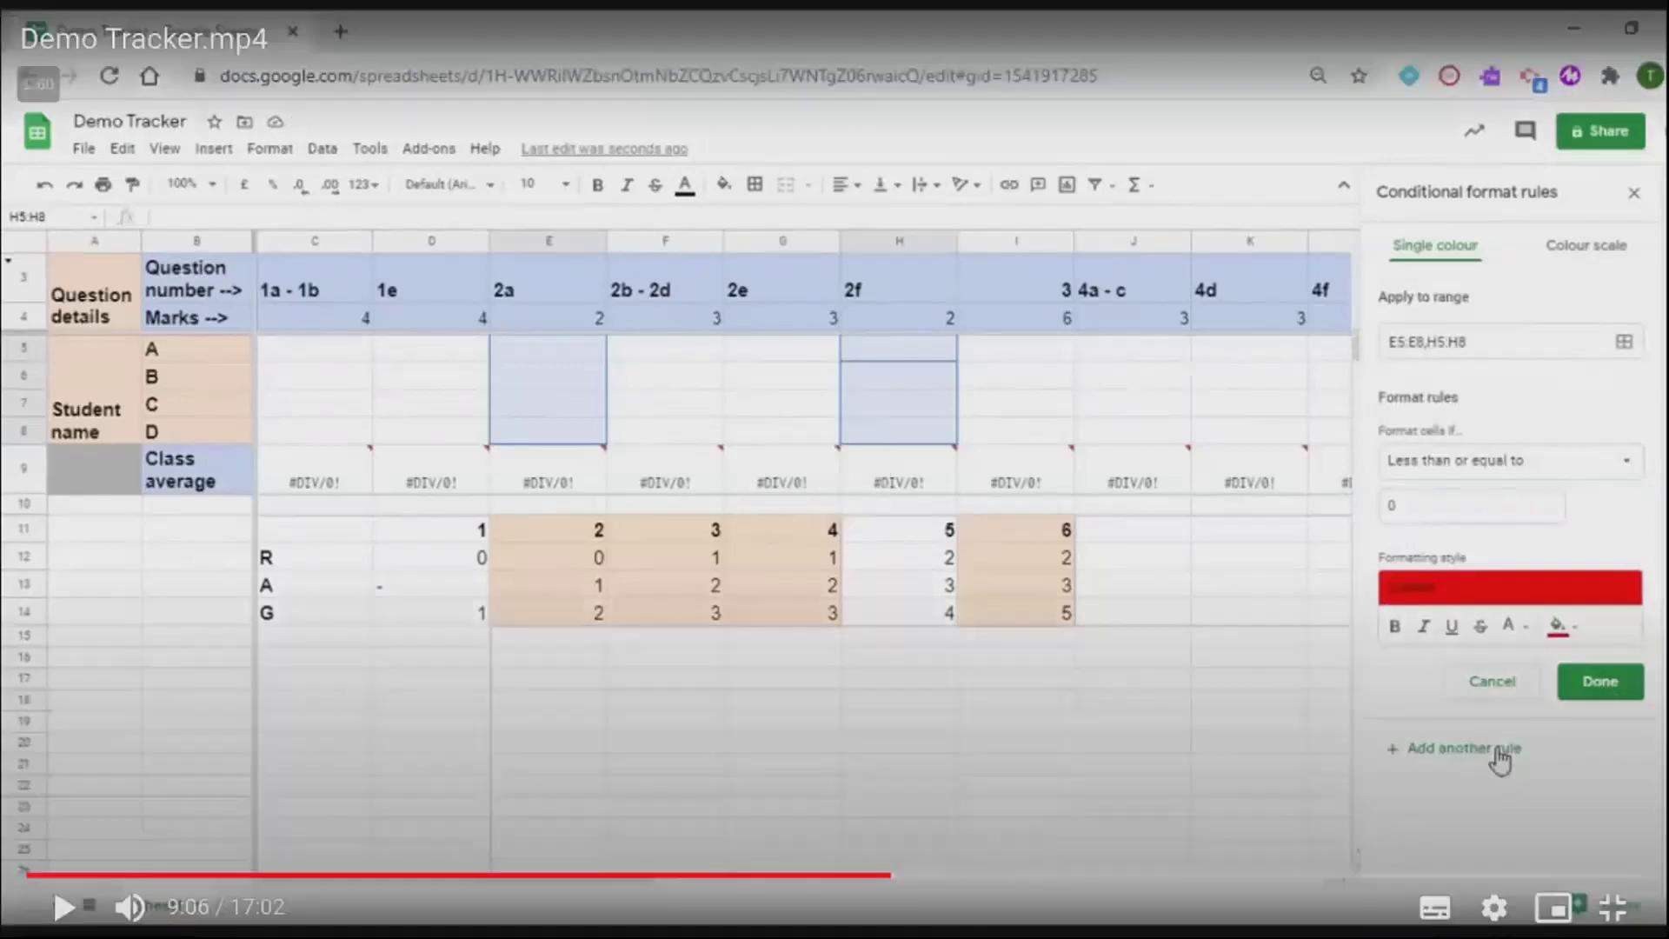
Step: Watch the green 'Is equal to 2' rule being added, pausing on the three-rule list
{"action": "key", "text": "space"}
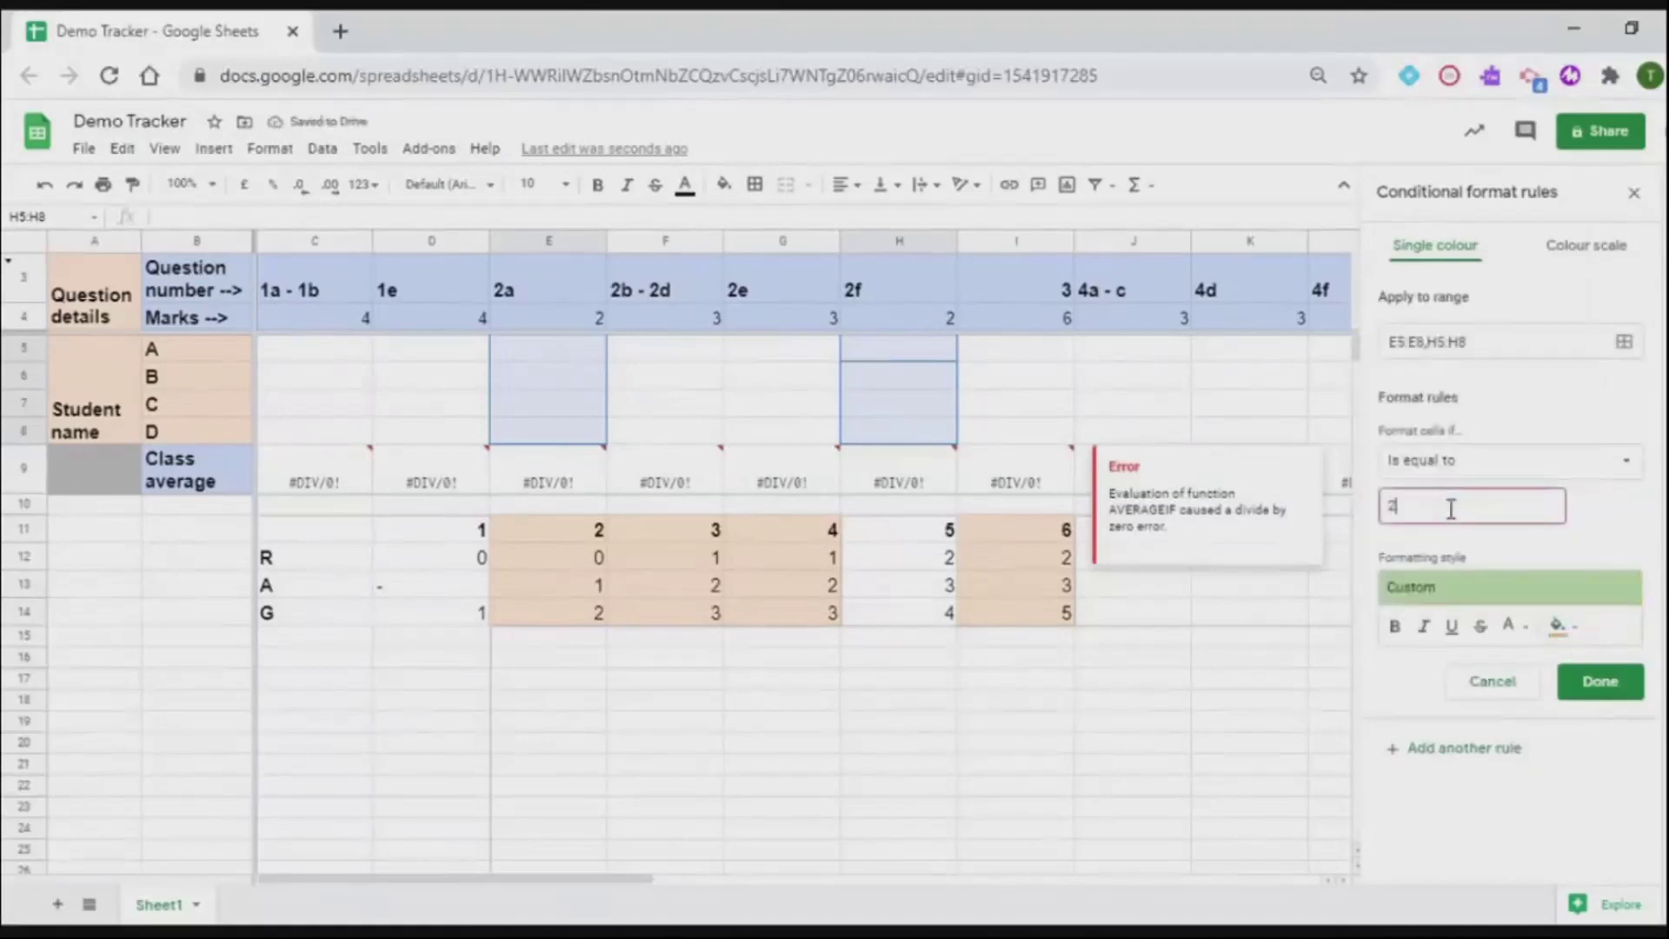
{"action": "mouse_move", "coordinate": [842, 793]}
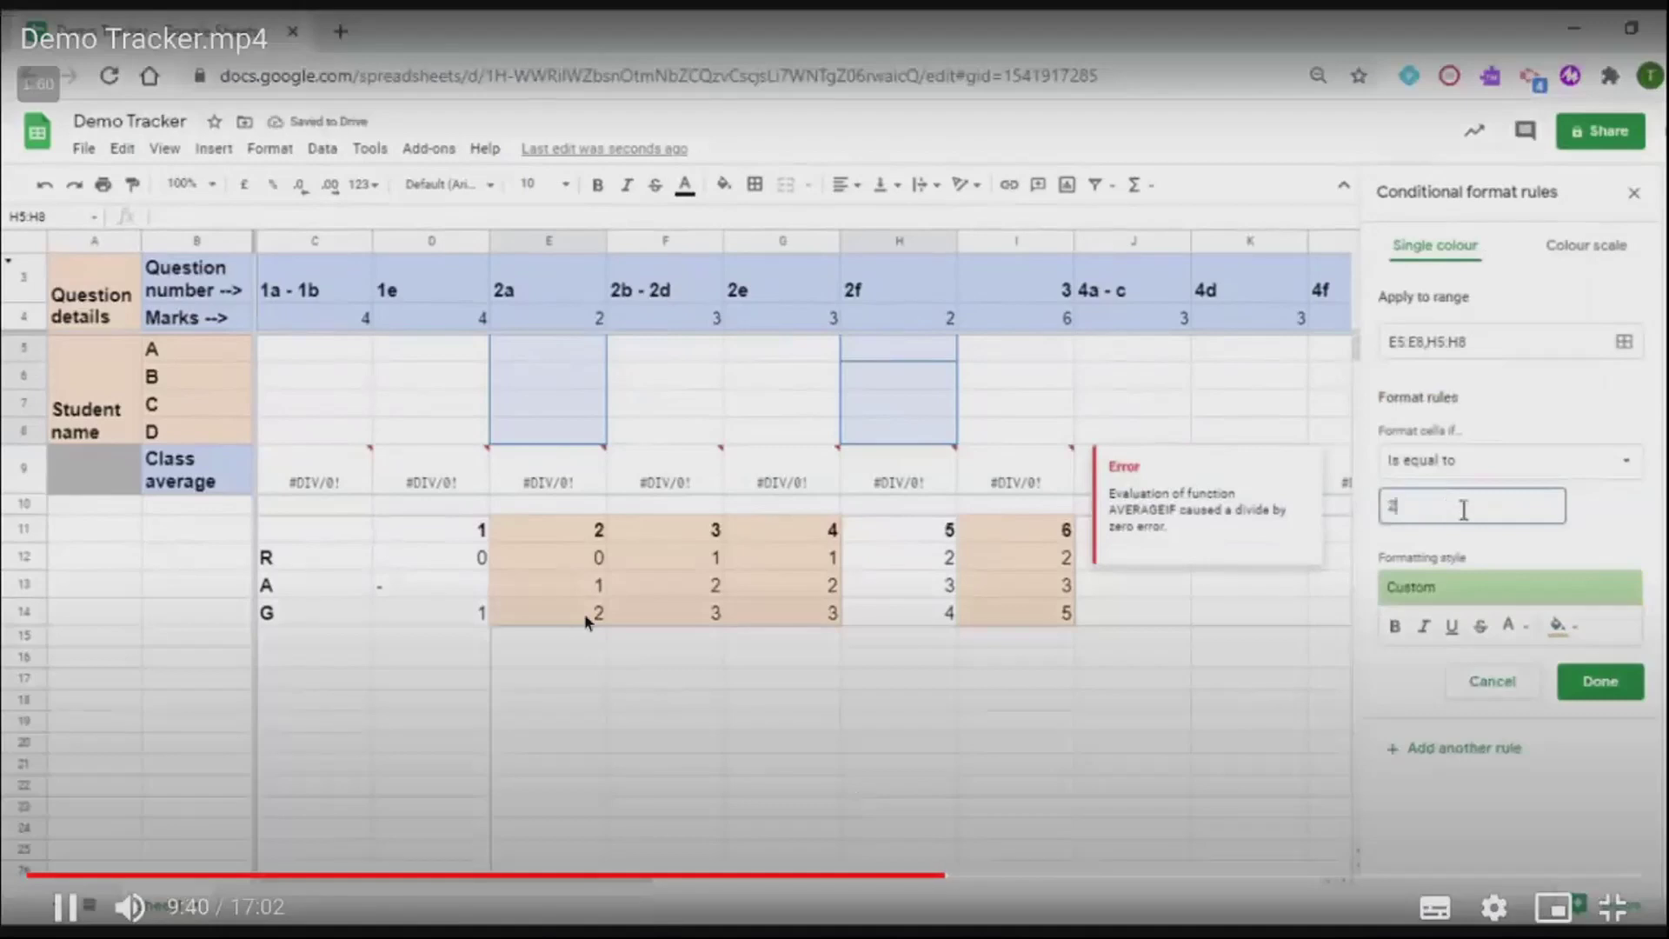
{"action": "left_click", "coordinate": [785, 735]}
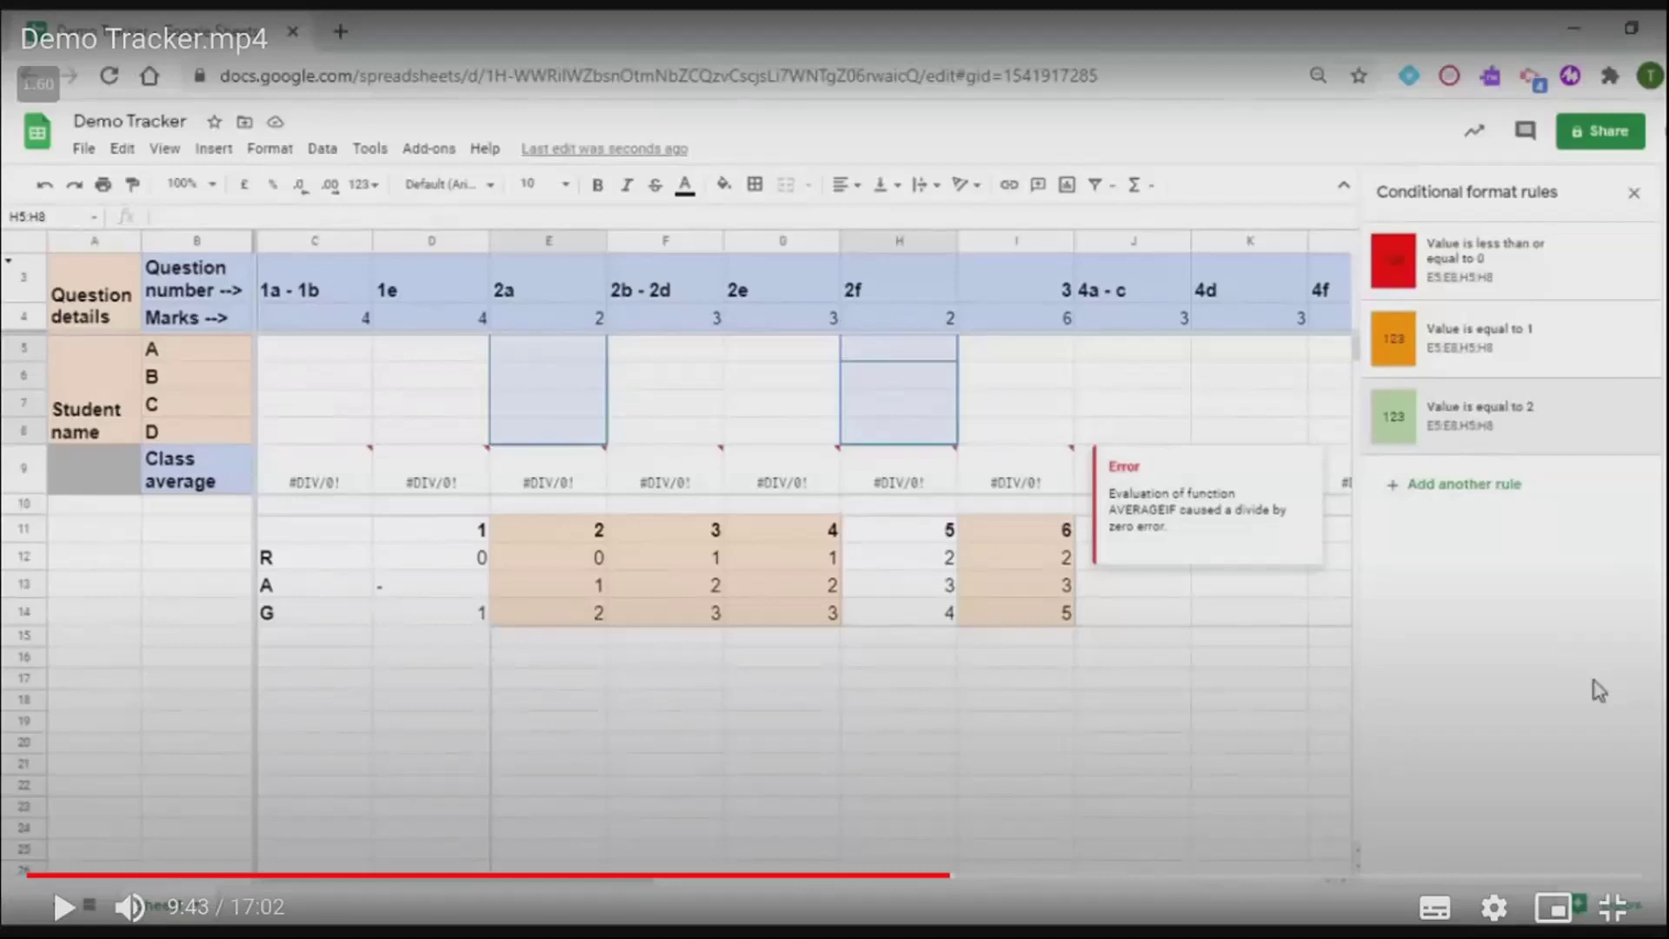
{"action": "key", "text": "space"}
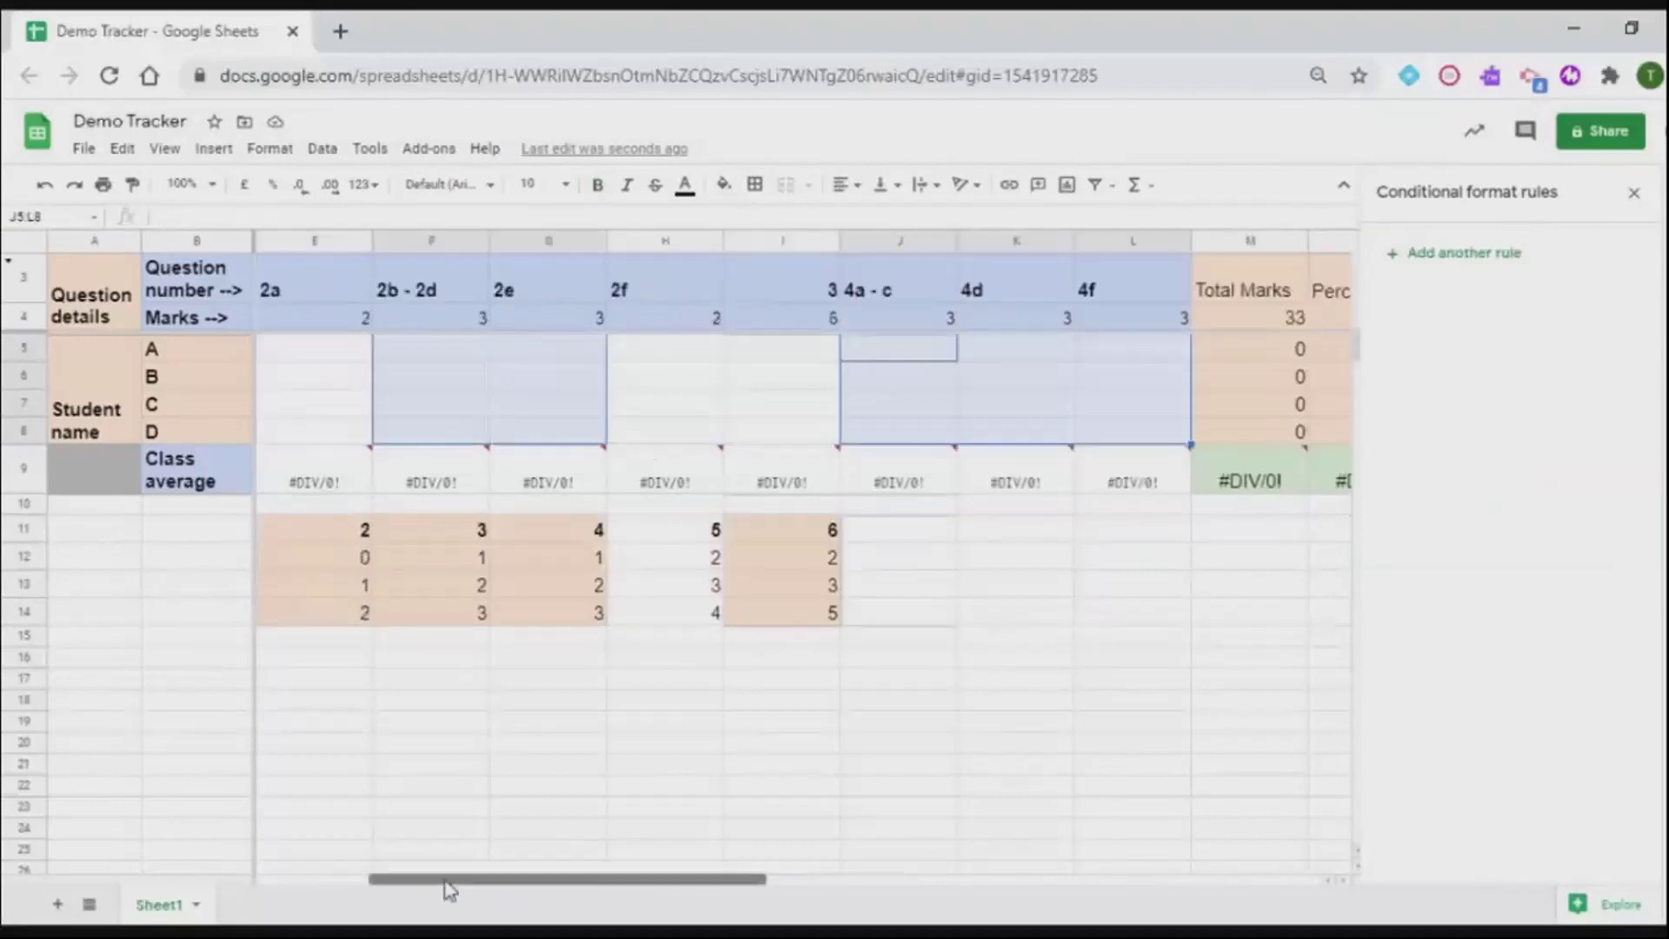
Step: Enter 3 as a conditional formatting rule value for the question-mark ranges
{"action": "left_click", "coordinate": [1469, 253]}
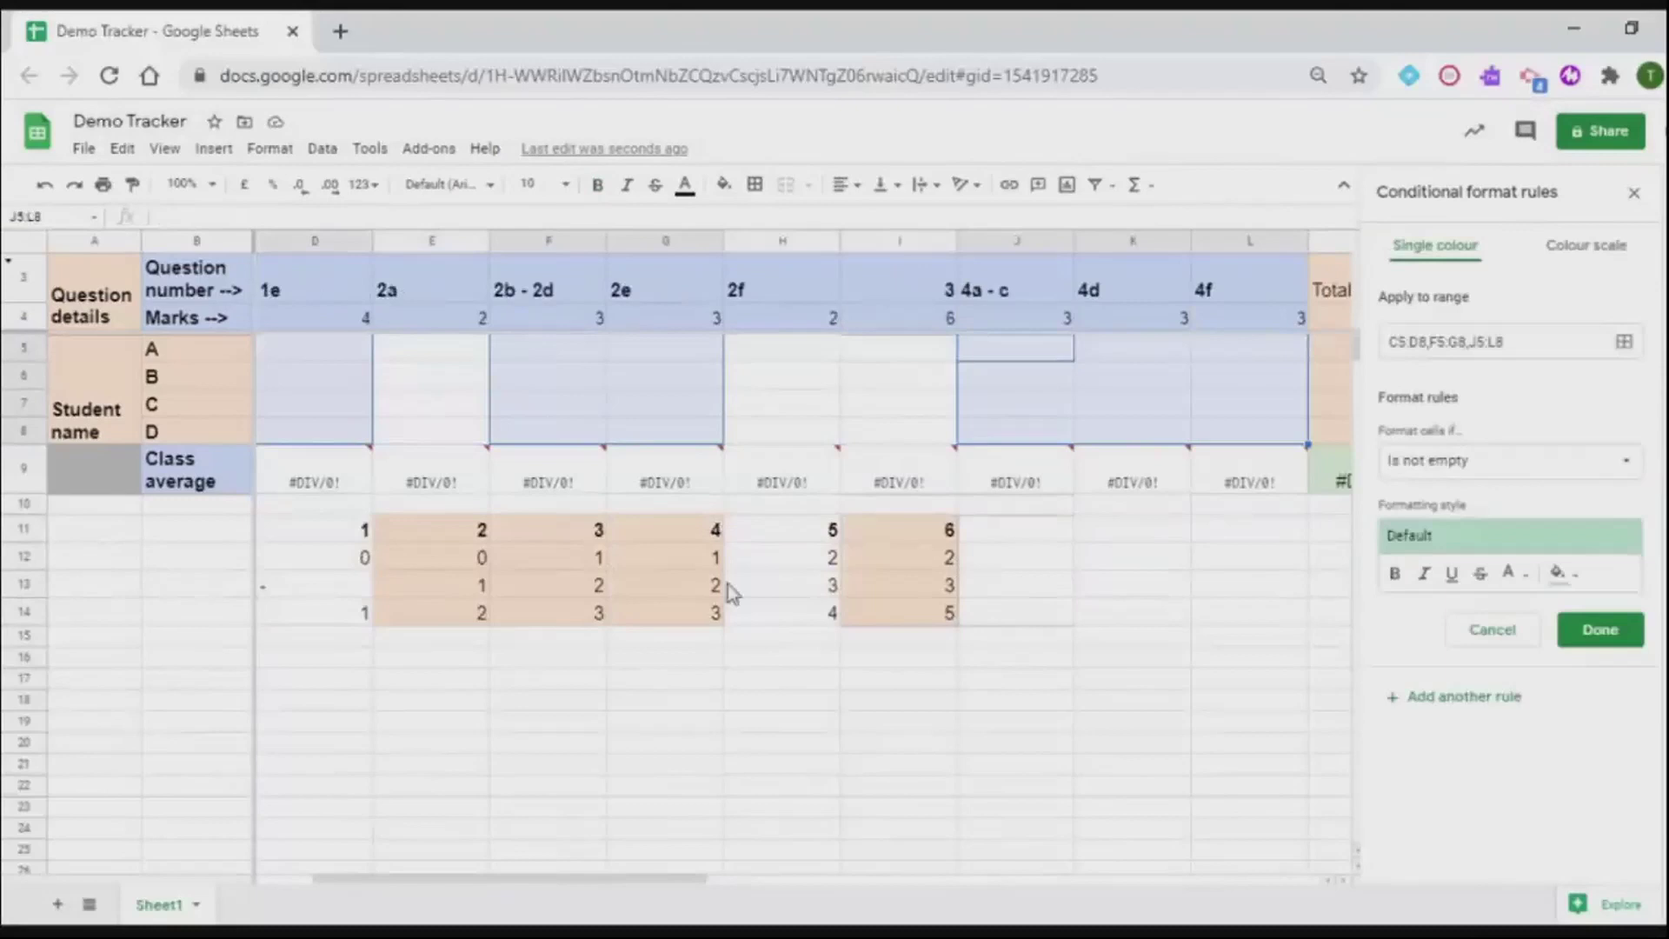
{"action": "left_click", "coordinate": [1508, 460]}
{"action": "left_click", "coordinate": [1483, 812]}
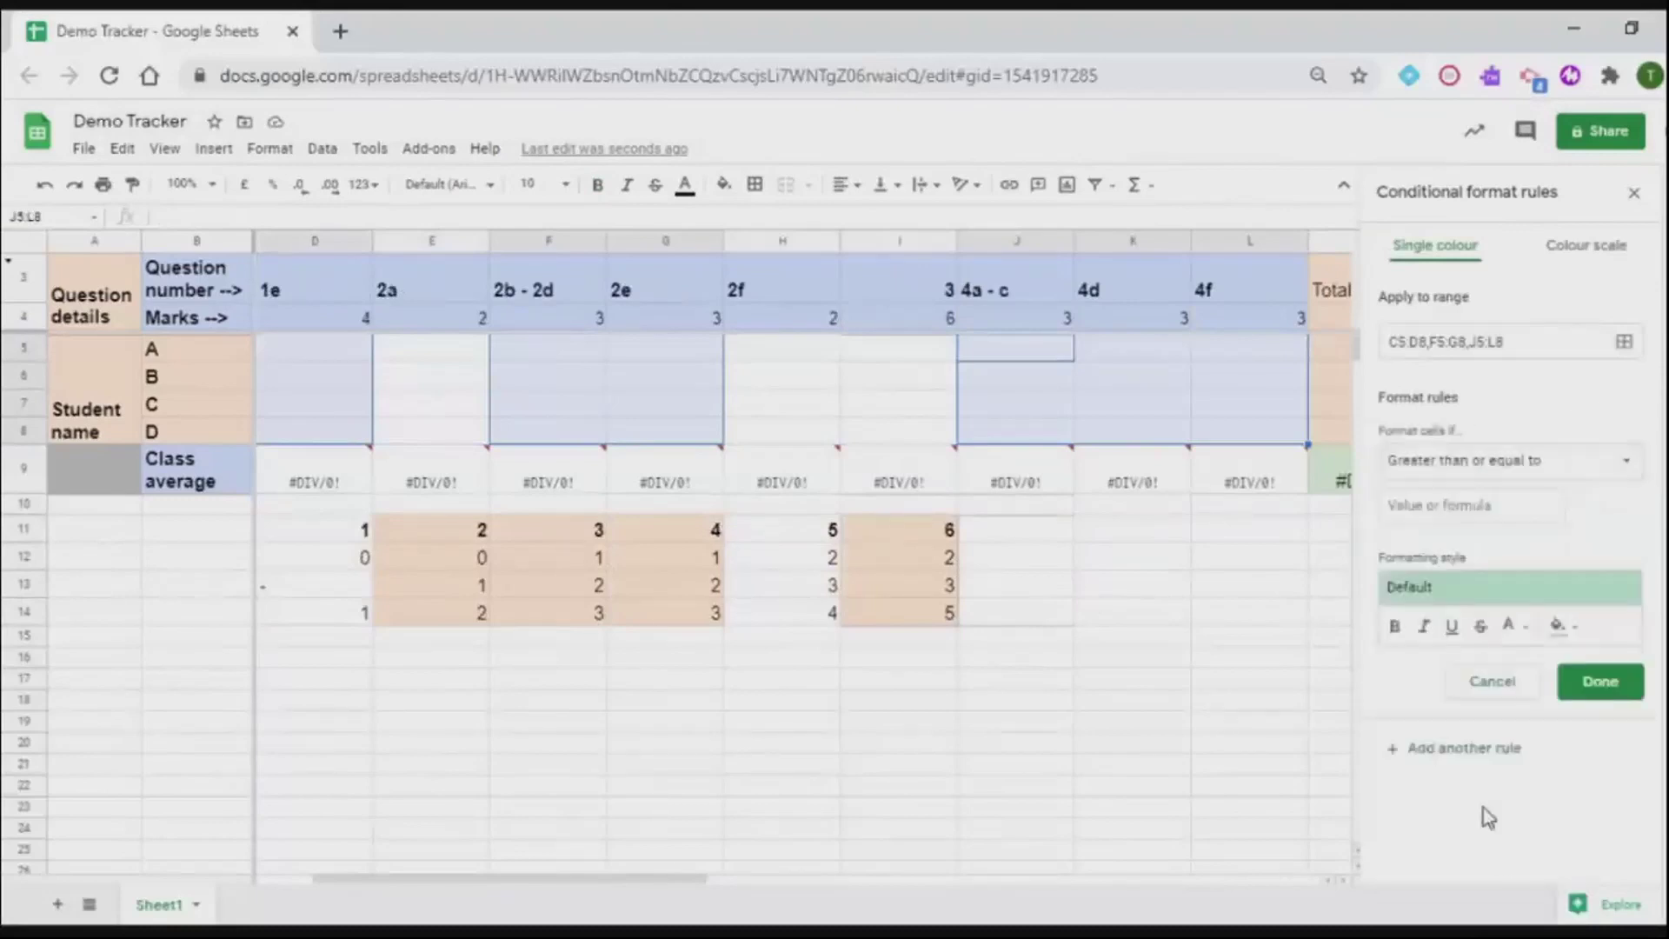
{"action": "type", "text": "3"}
Step: Skip the tutorial ahead to the C9:L9 class-average rule section and exit fullscreen
{"action": "left_click", "coordinate": [1047, 513]}
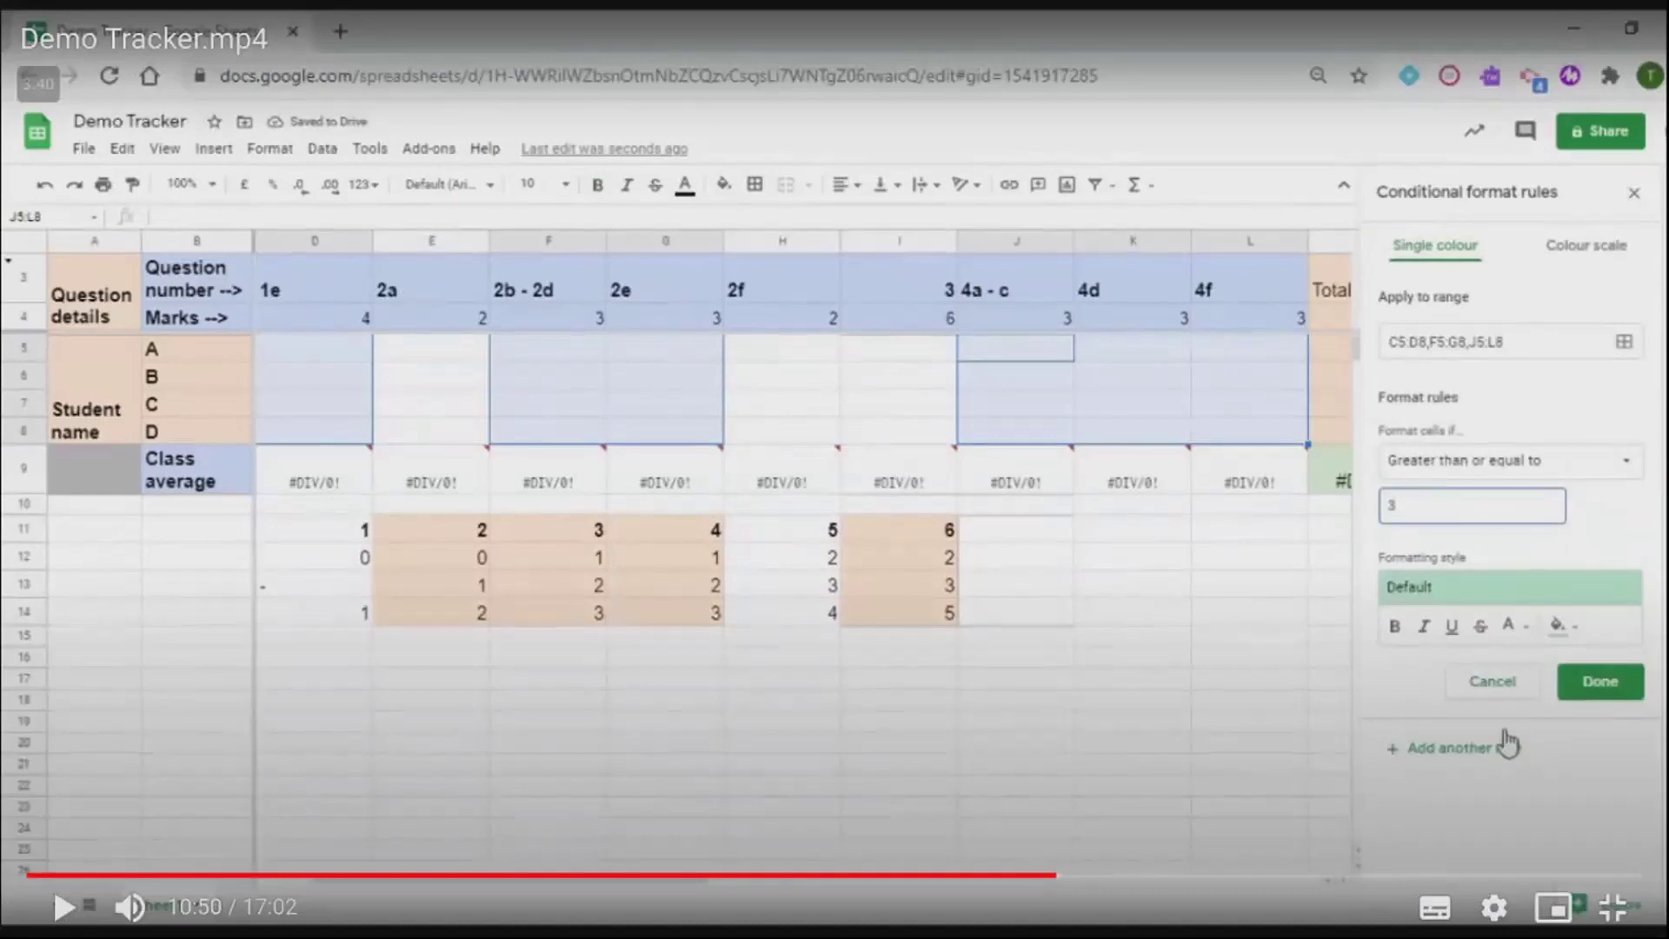
{"action": "left_click", "coordinate": [1324, 383]}
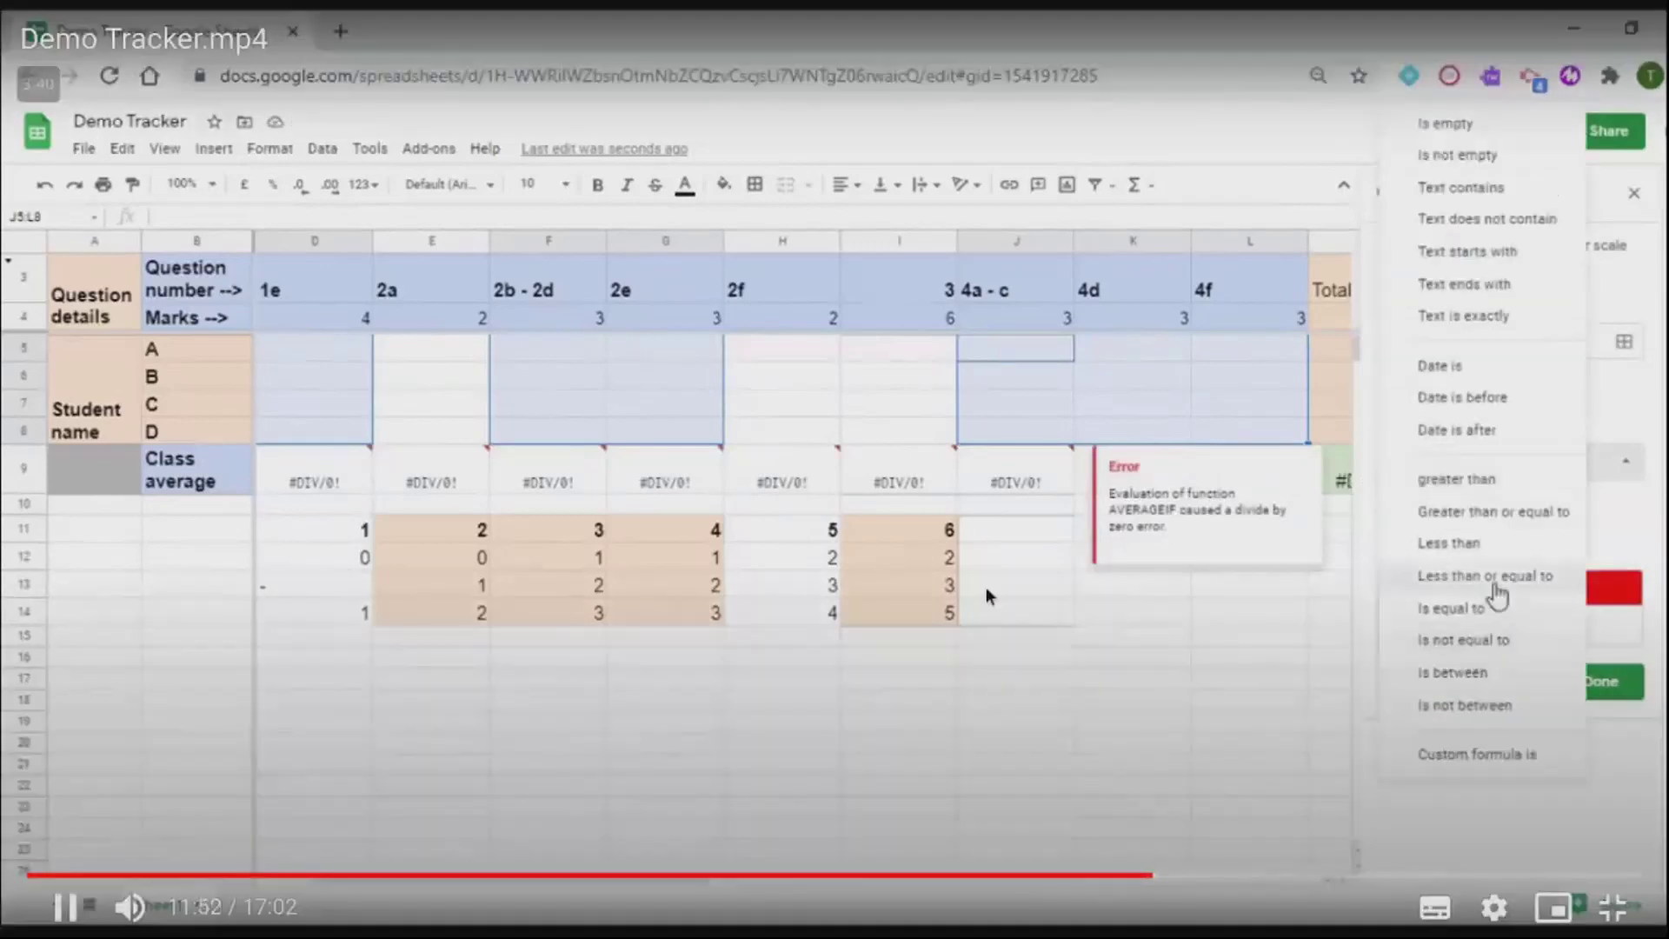
{"action": "left_click", "coordinate": [986, 587]}
{"action": "left_click", "coordinate": [1463, 872]}
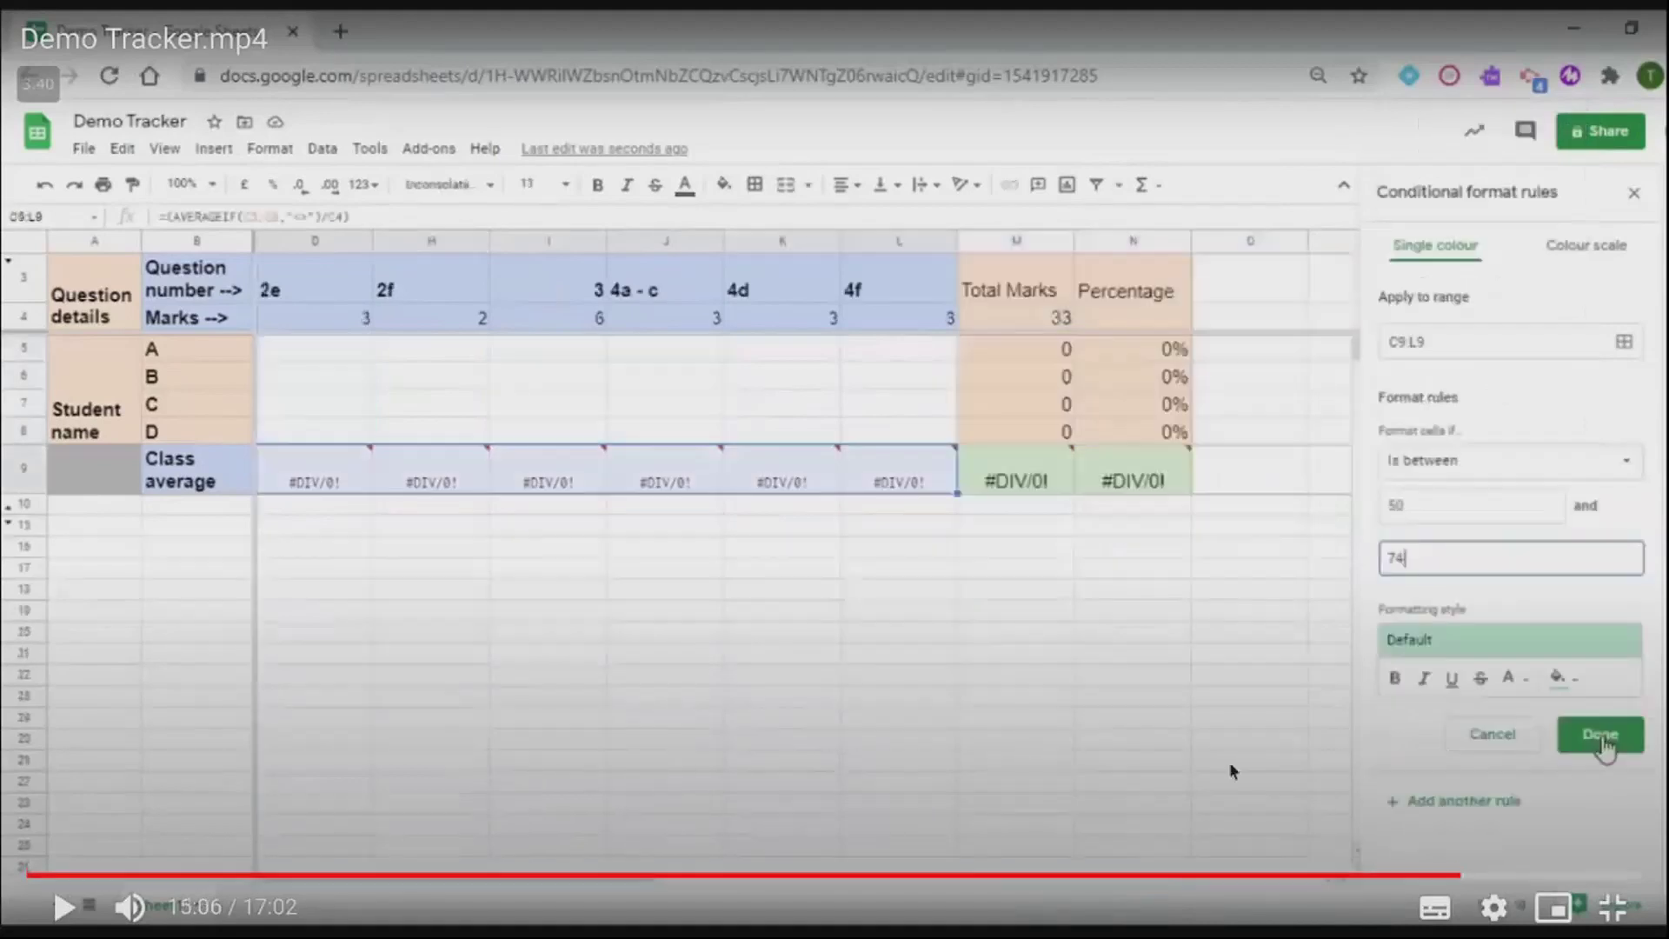
{"action": "left_click", "coordinate": [1228, 759]}
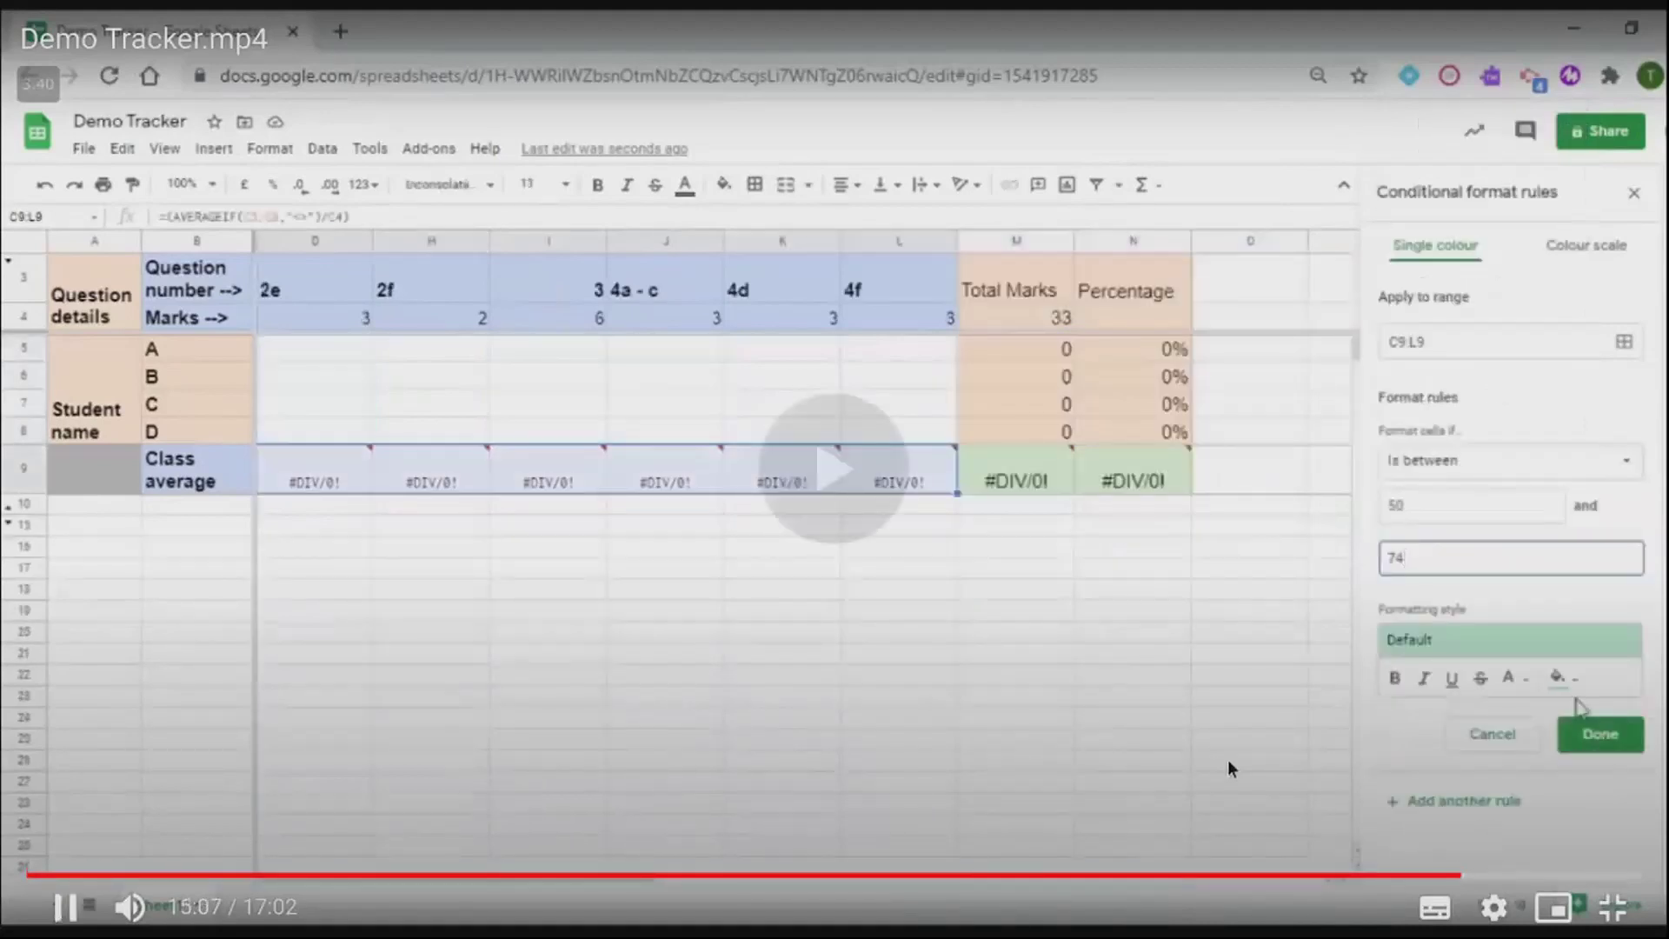
{"action": "key", "text": "Escape"}
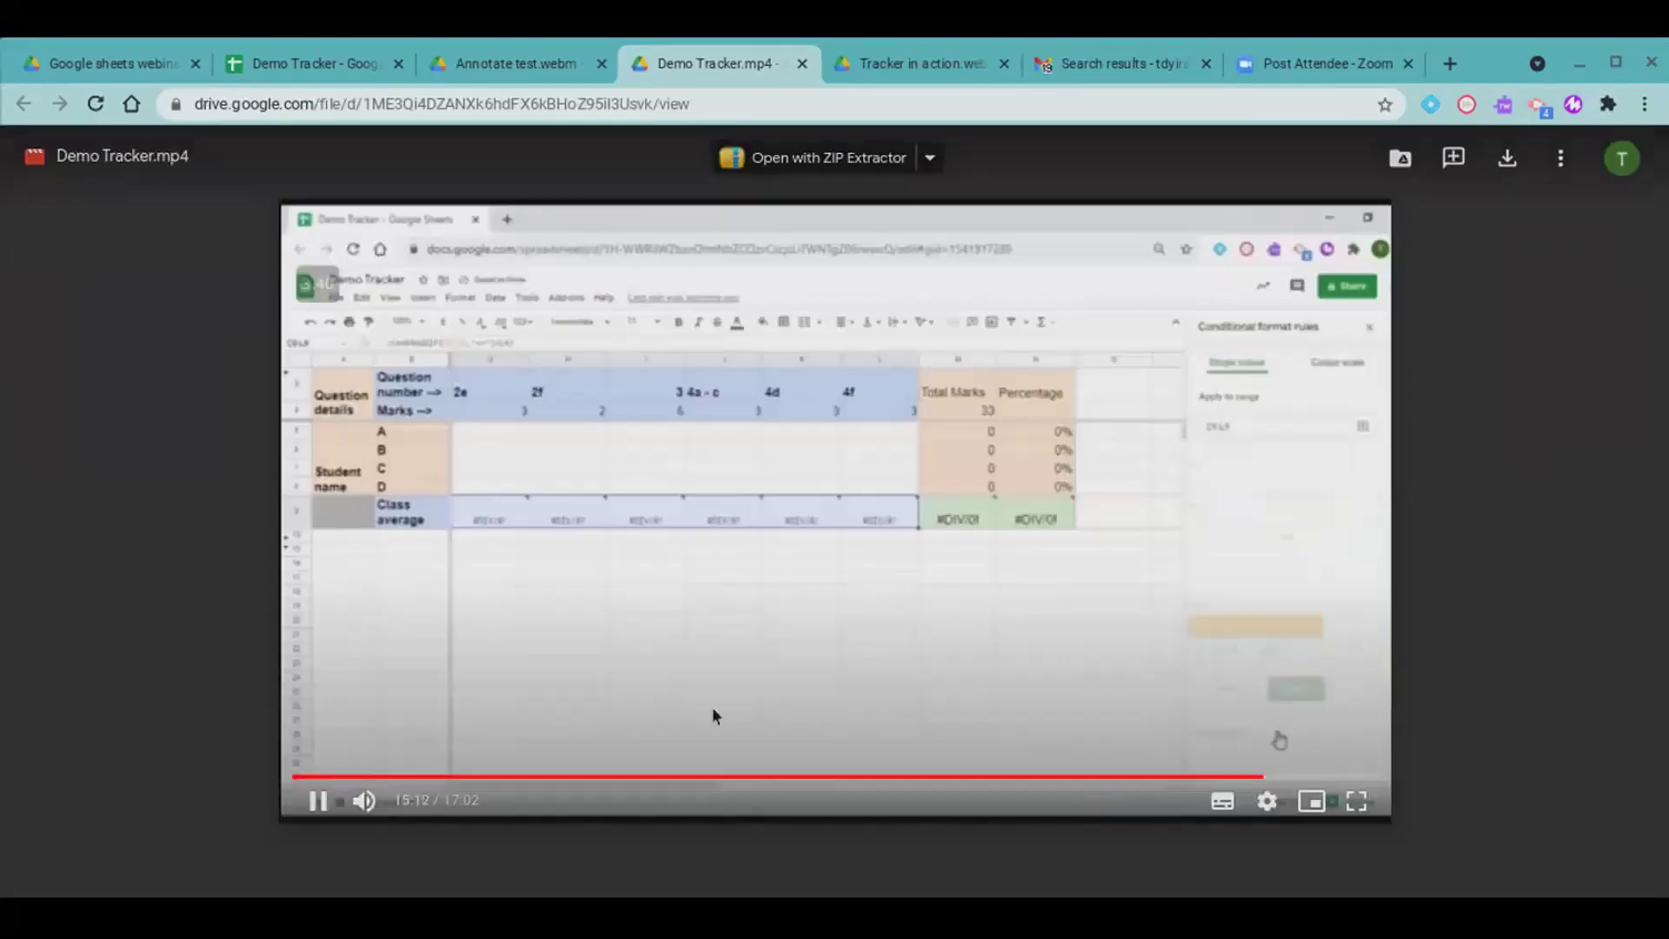
Step: Pause the Demo Tracker video and switch to the Tracker in action.webm recording
{"action": "left_click", "coordinate": [321, 801]}
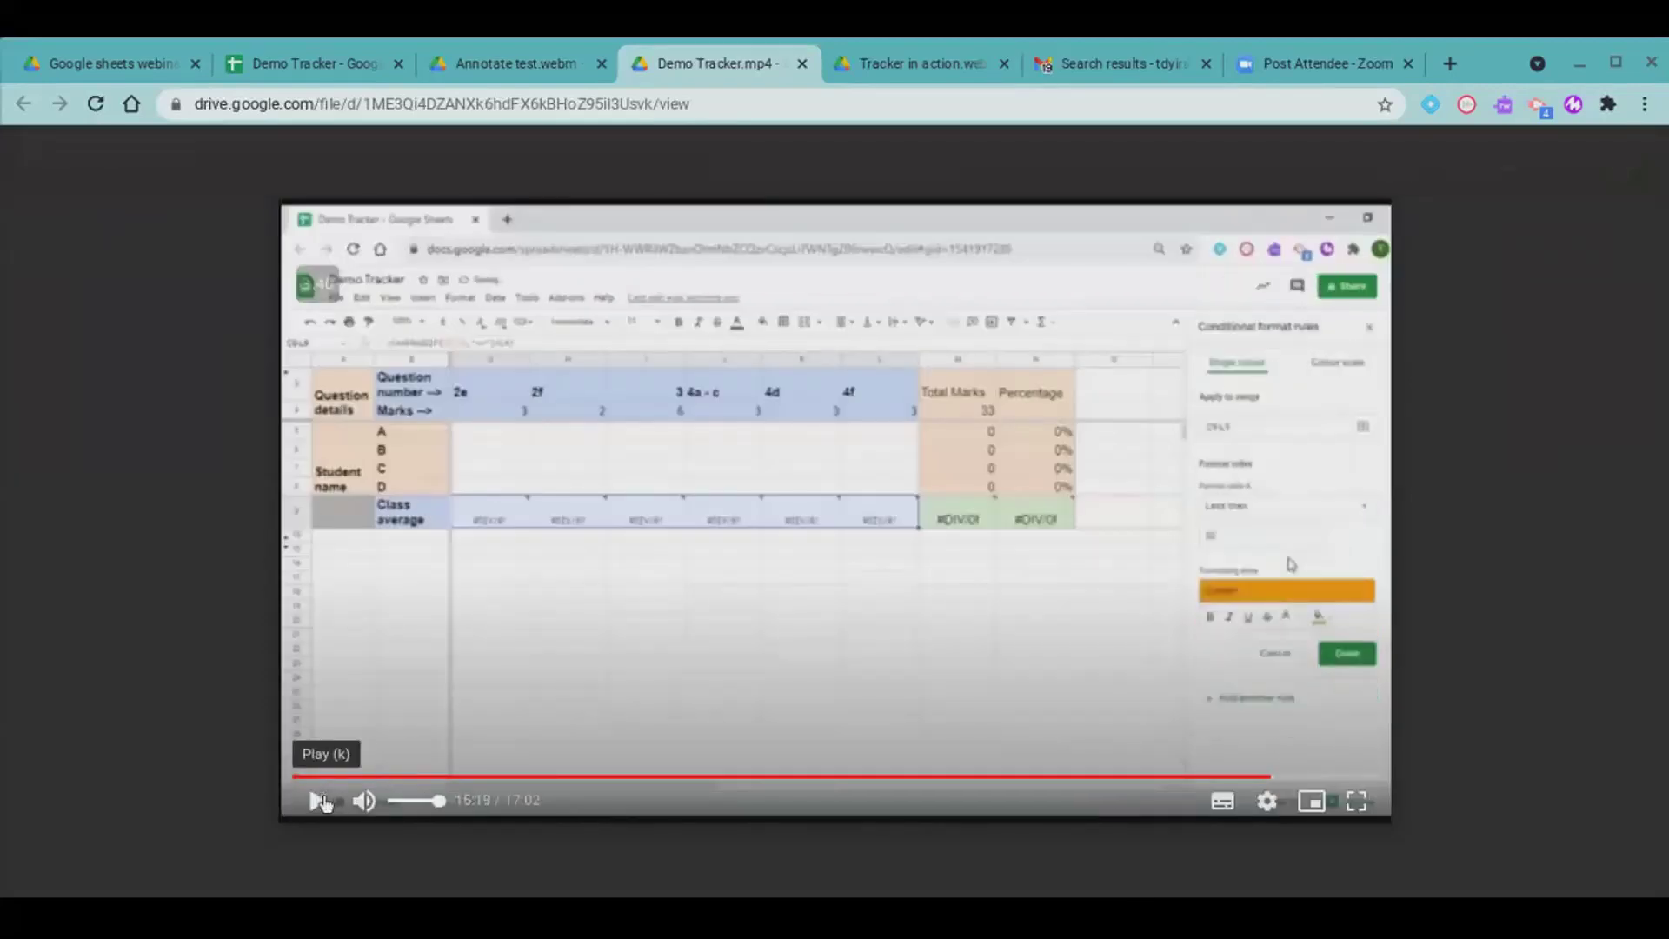
{"action": "left_click", "coordinate": [488, 64]}
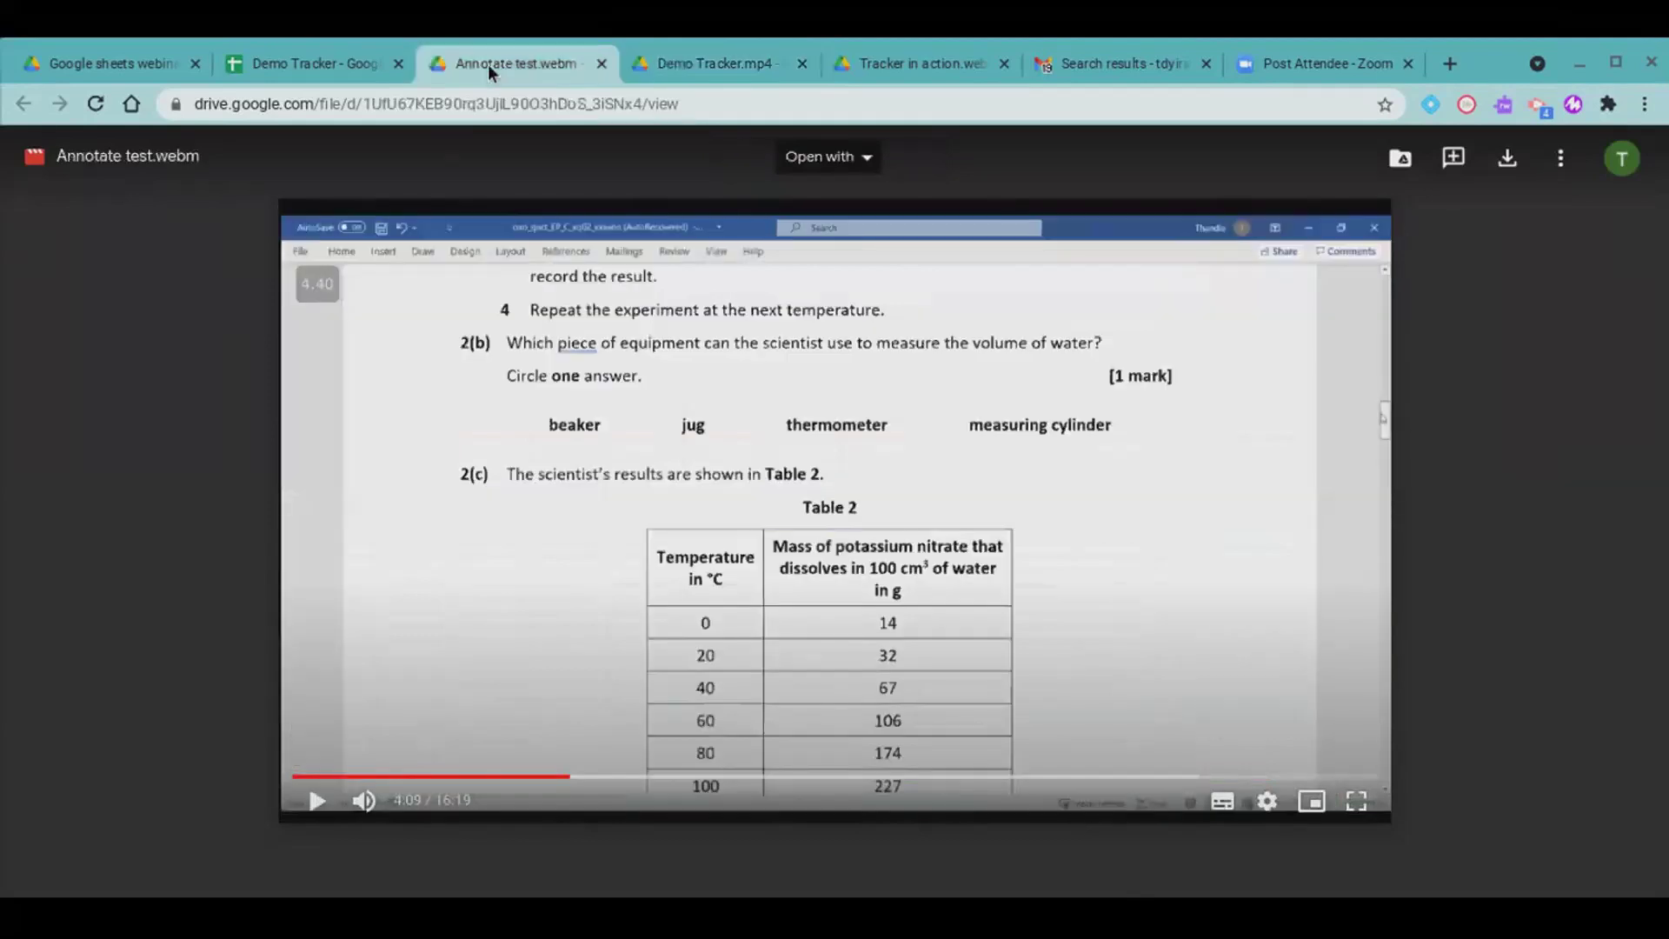
{"action": "left_click", "coordinate": [337, 70]}
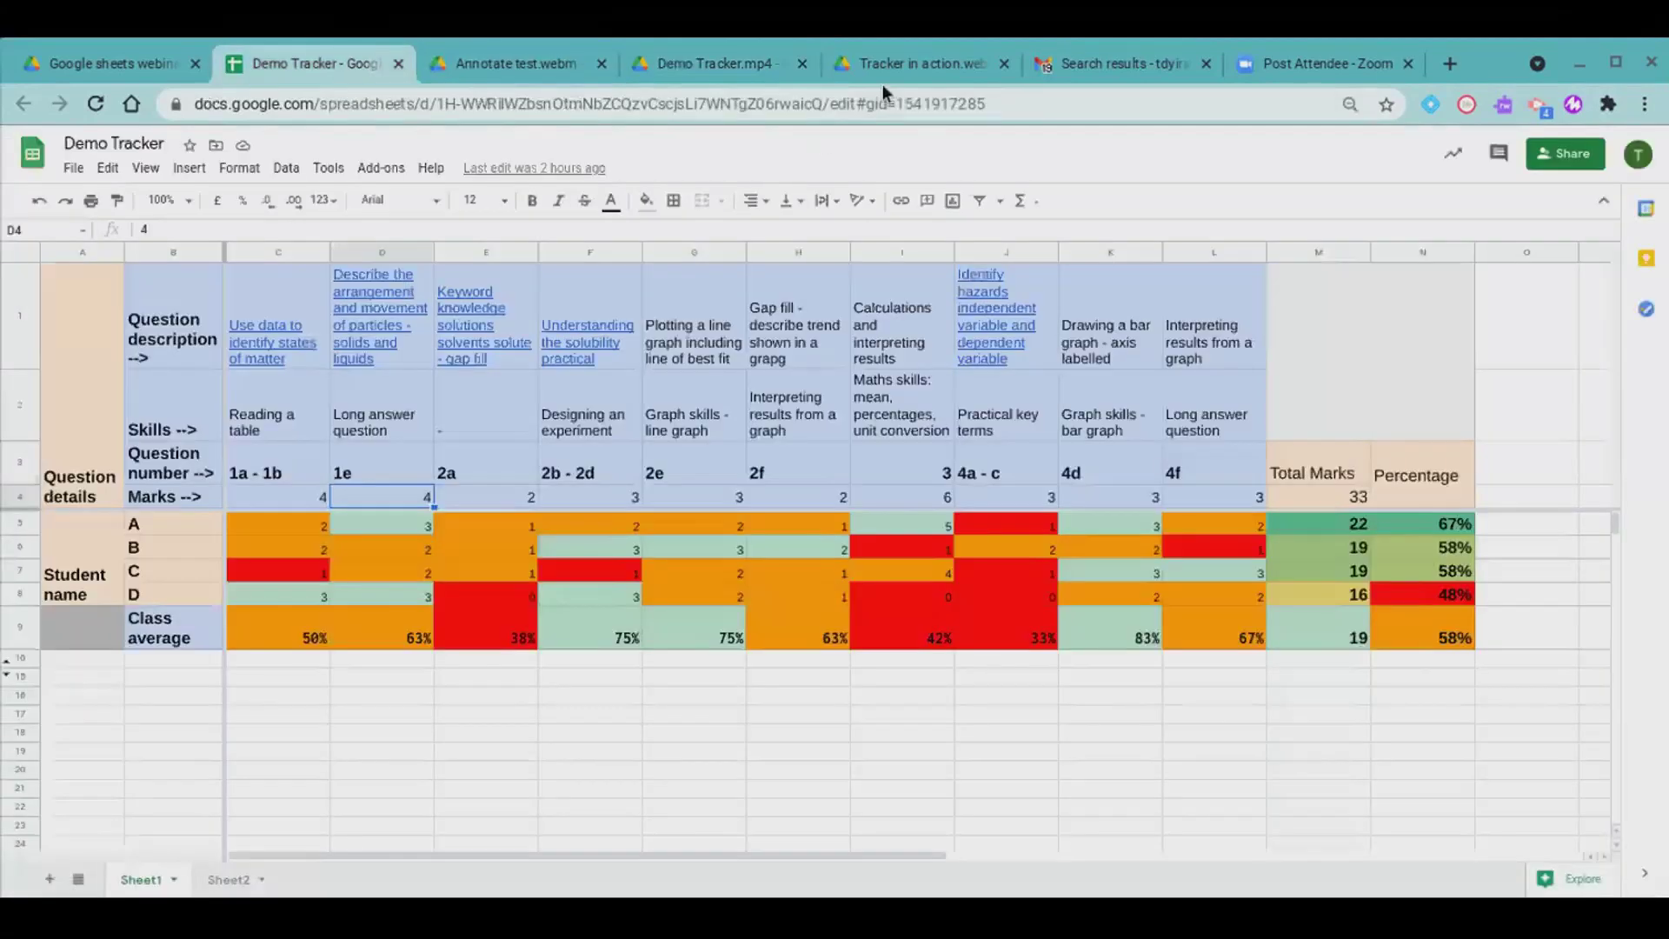
{"action": "left_click", "coordinate": [885, 73]}
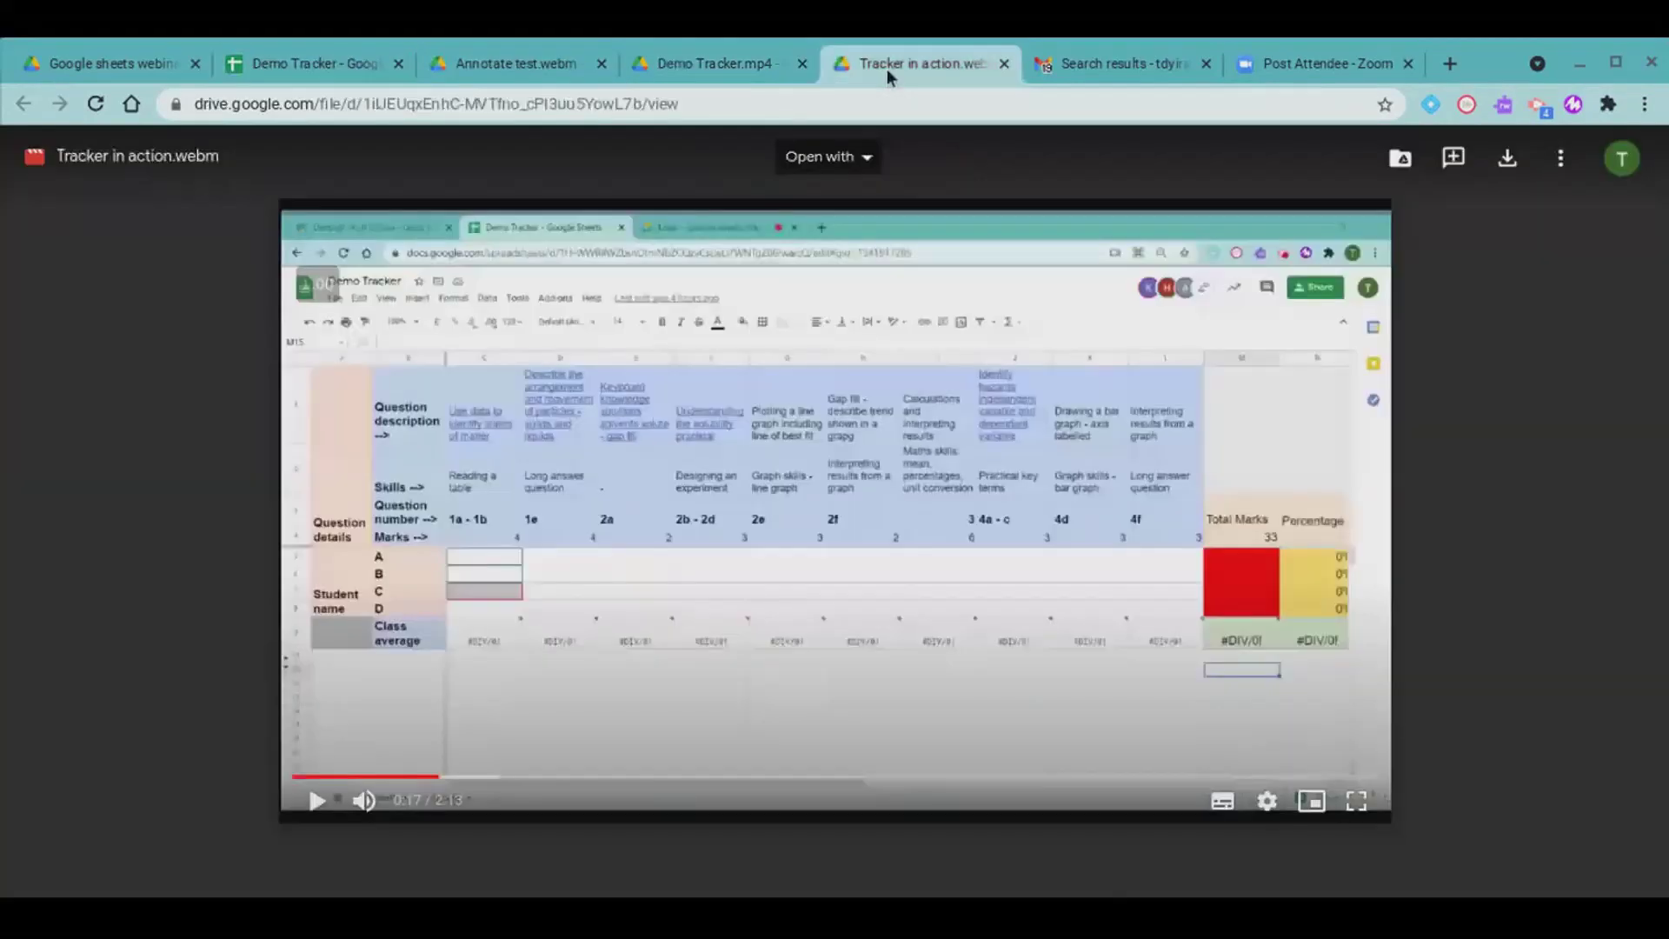
Step: Watch the Tracker in action video fullscreen until students B and C reach 19 marks (58%), then exit fullscreen
{"action": "left_click", "coordinate": [1356, 800]}
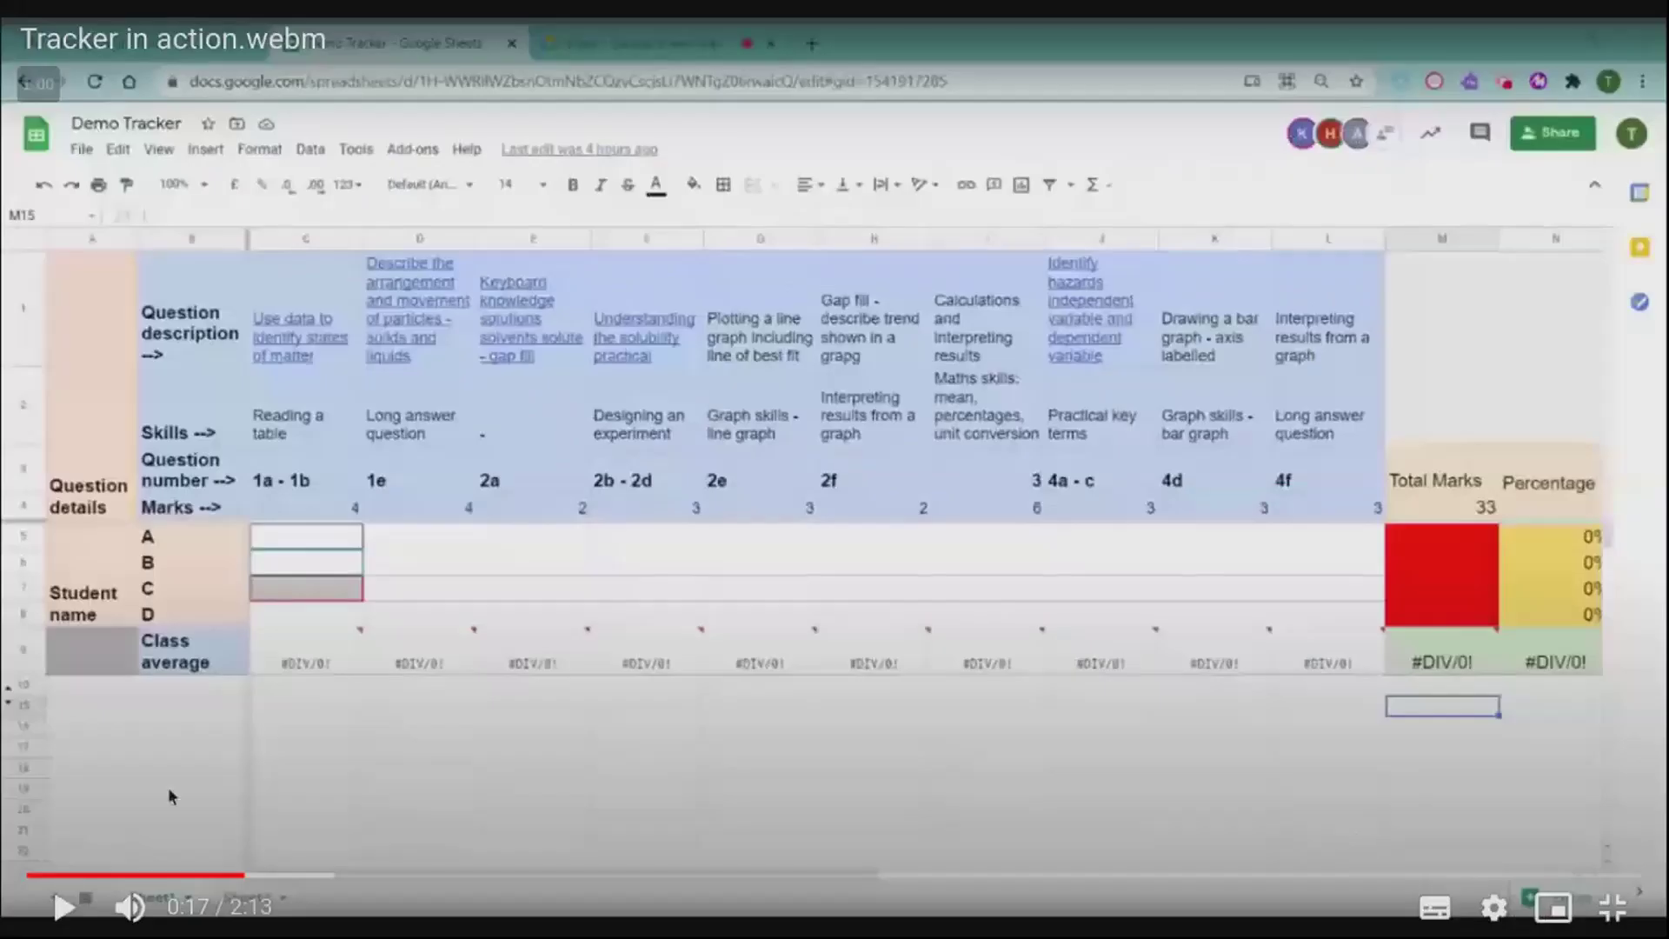
{"action": "key", "text": "space"}
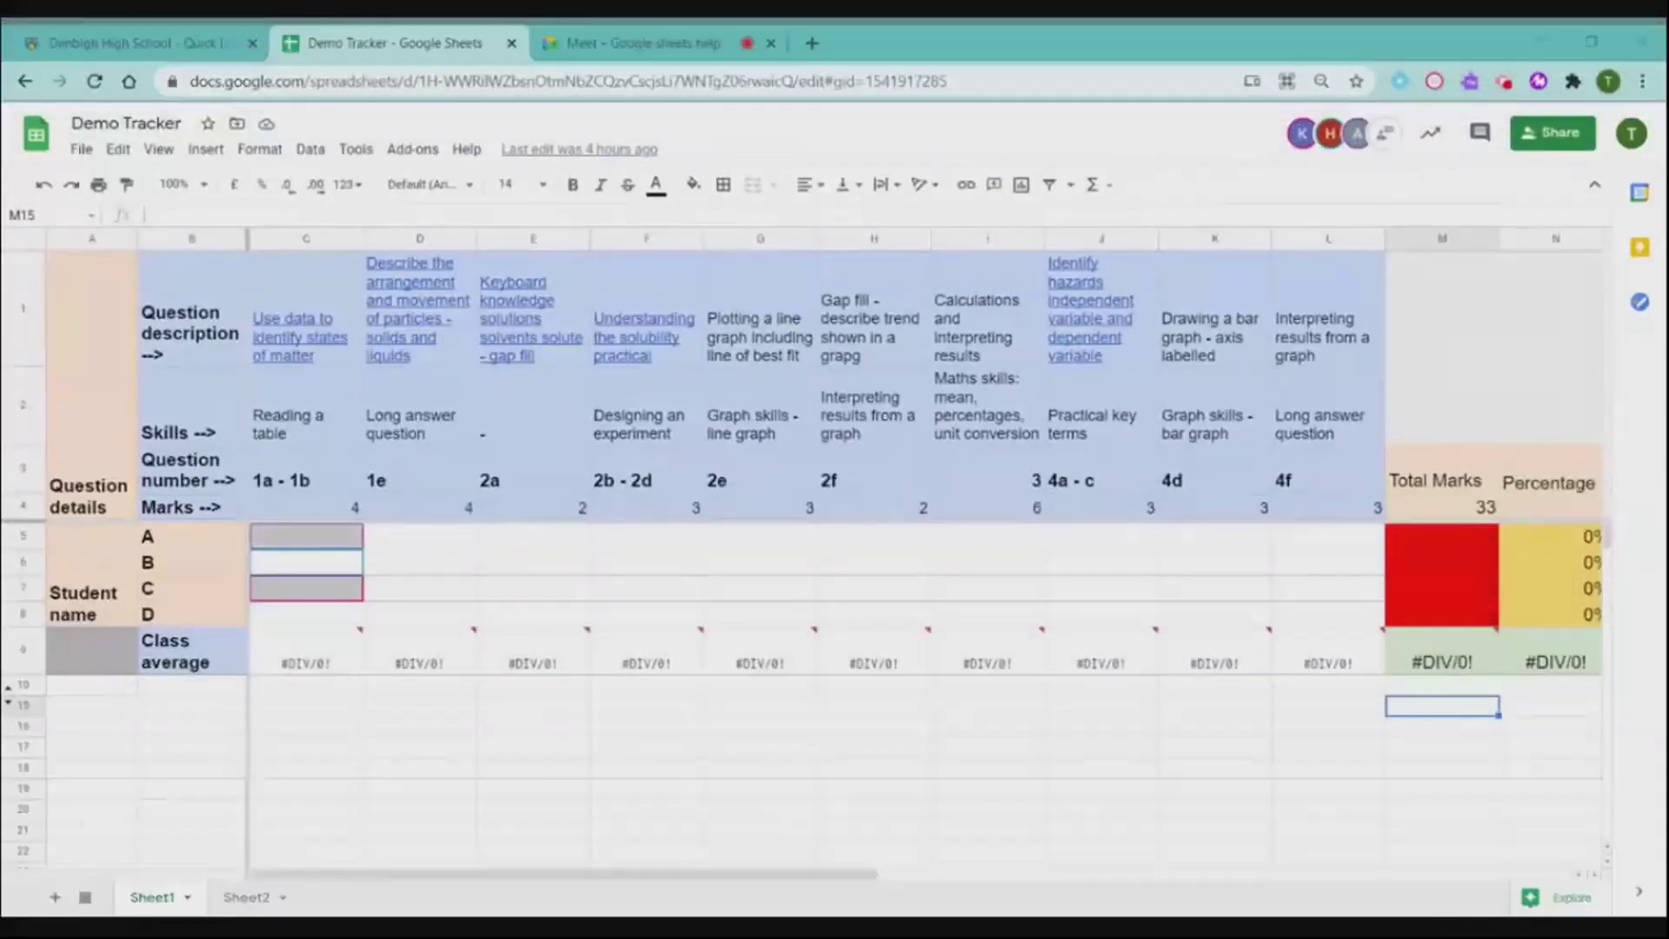
{"action": "key", "text": "space"}
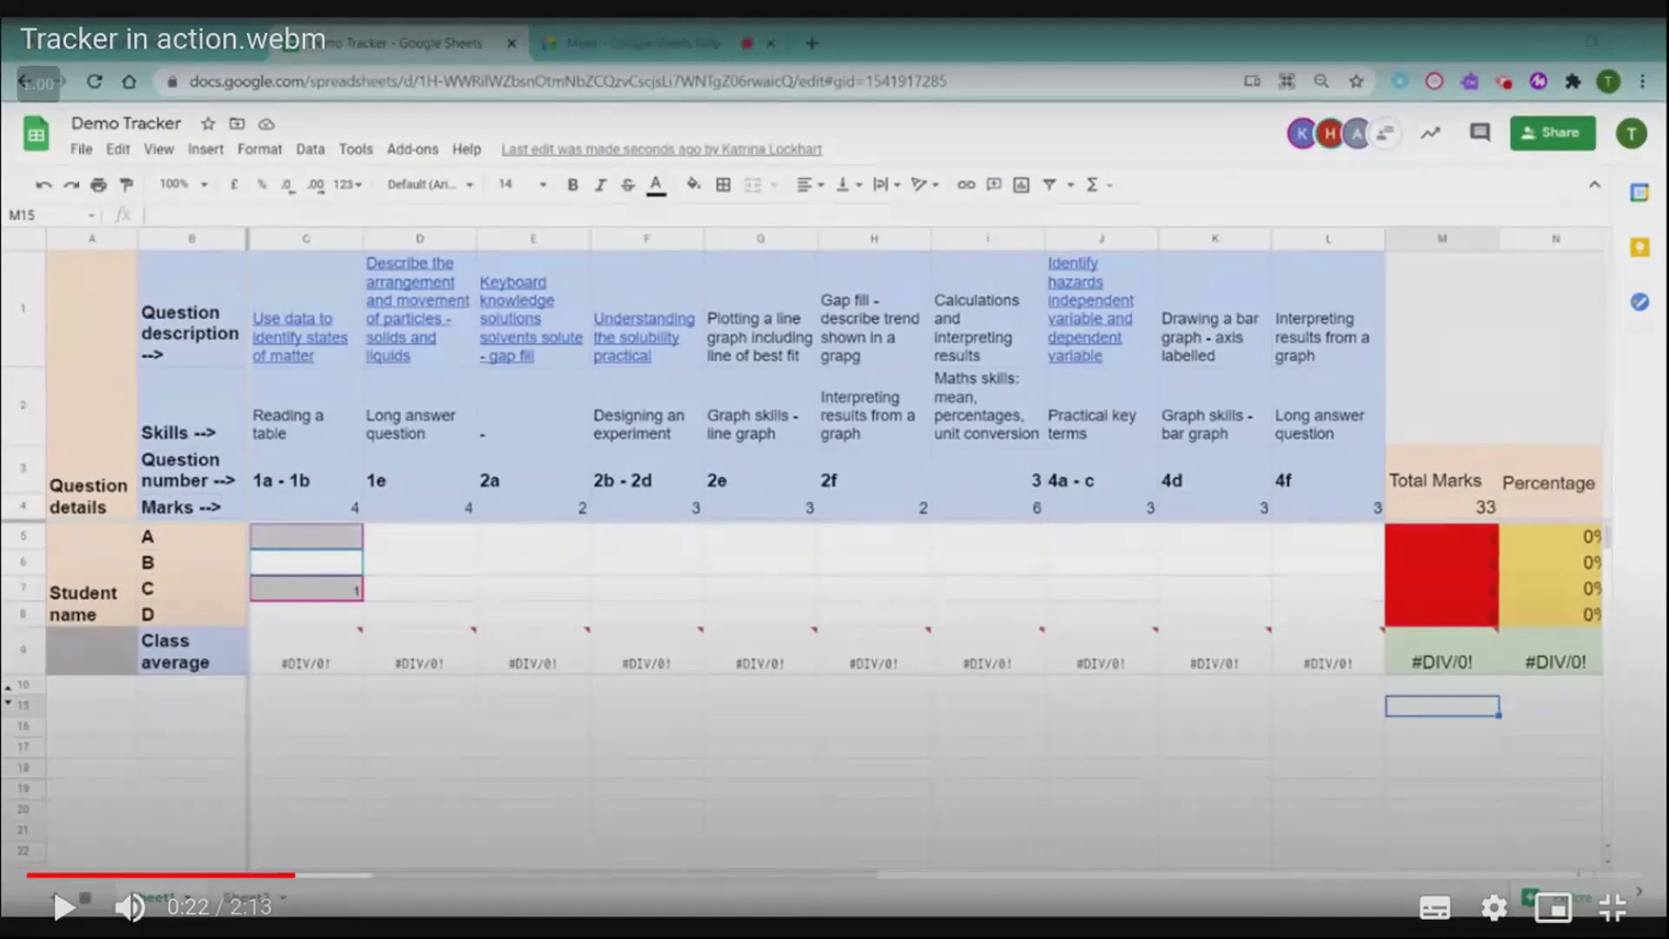
{"action": "key", "text": "space"}
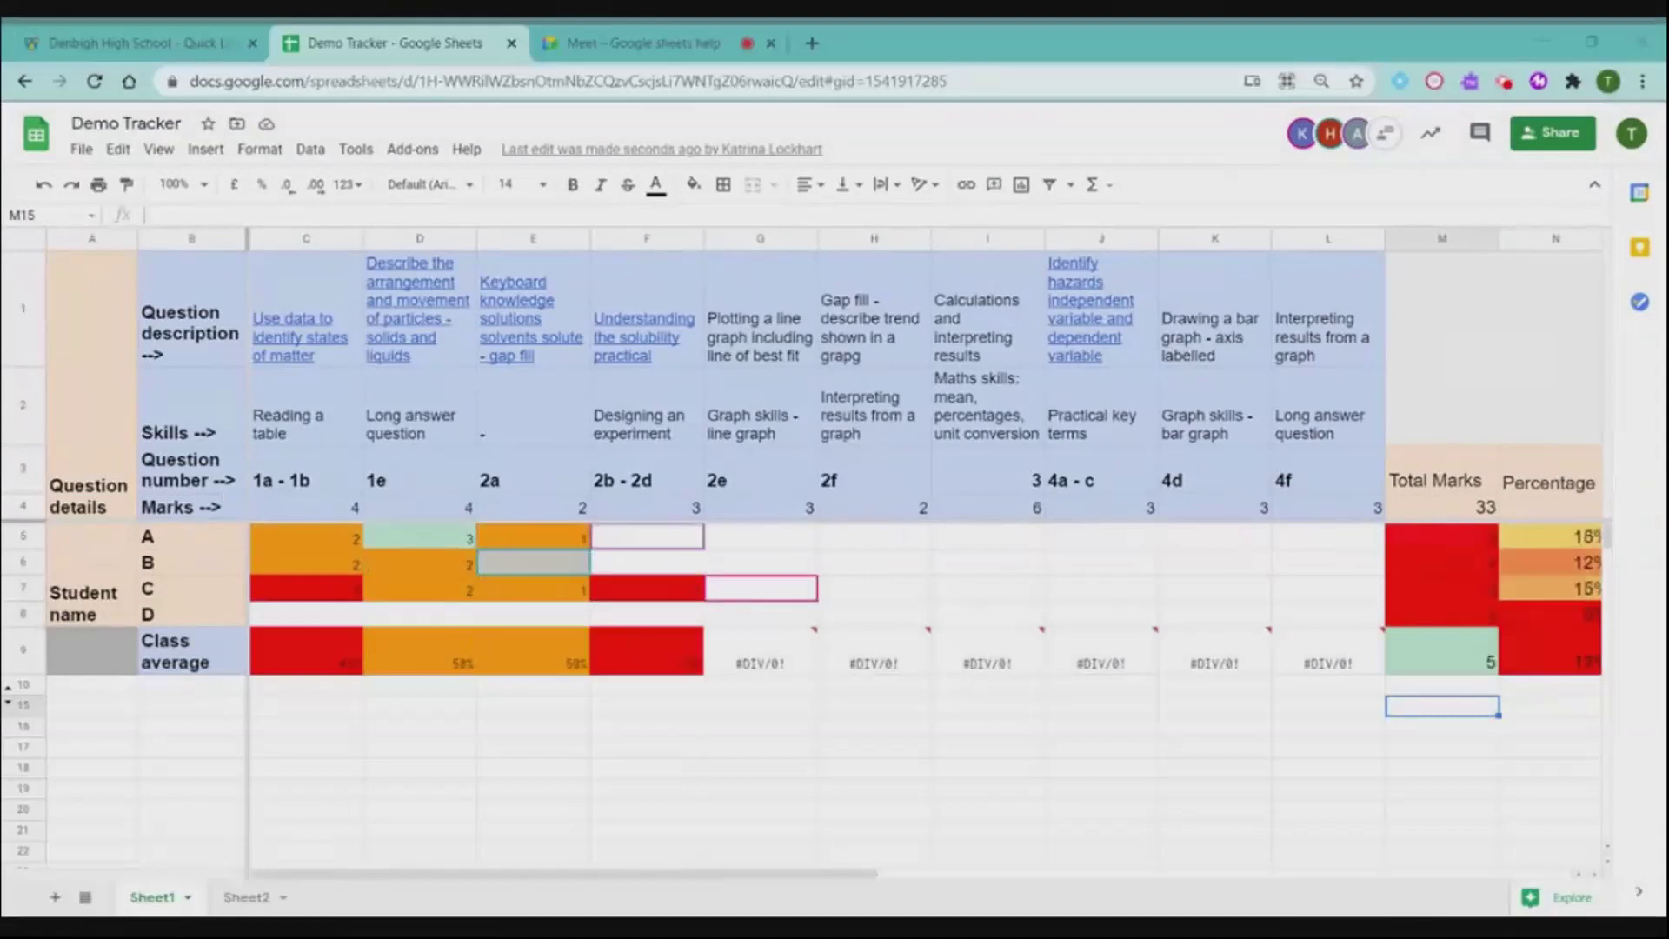
{"action": "mouse_move", "coordinate": [565, 619]}
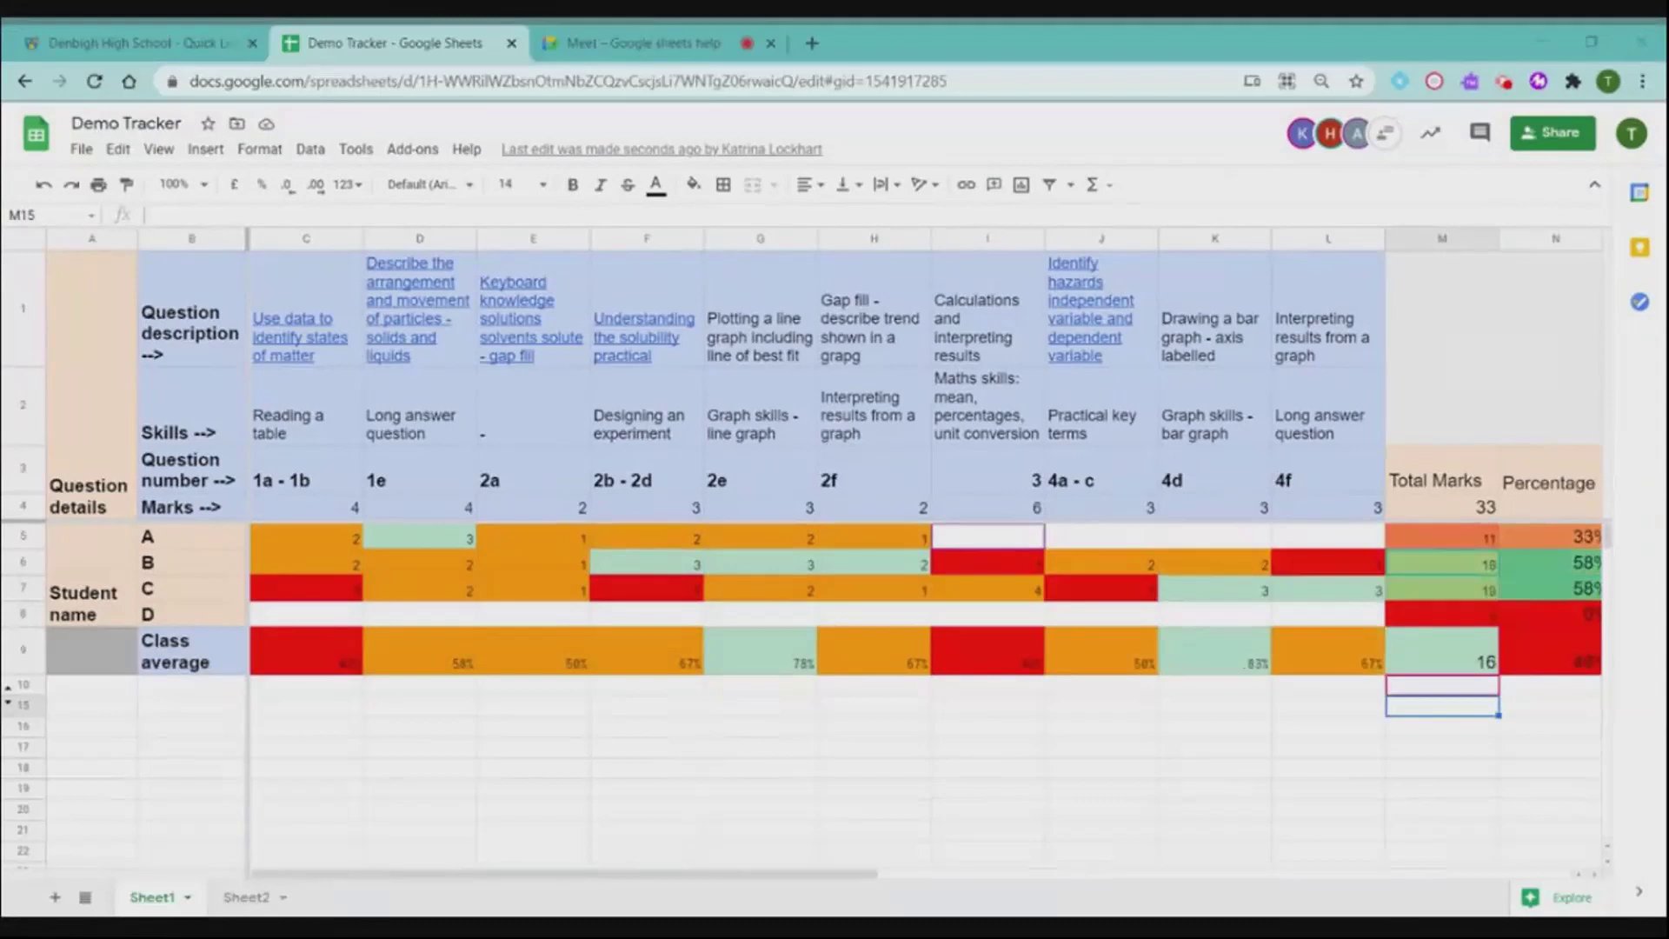
{"action": "mouse_move", "coordinate": [626, 550]}
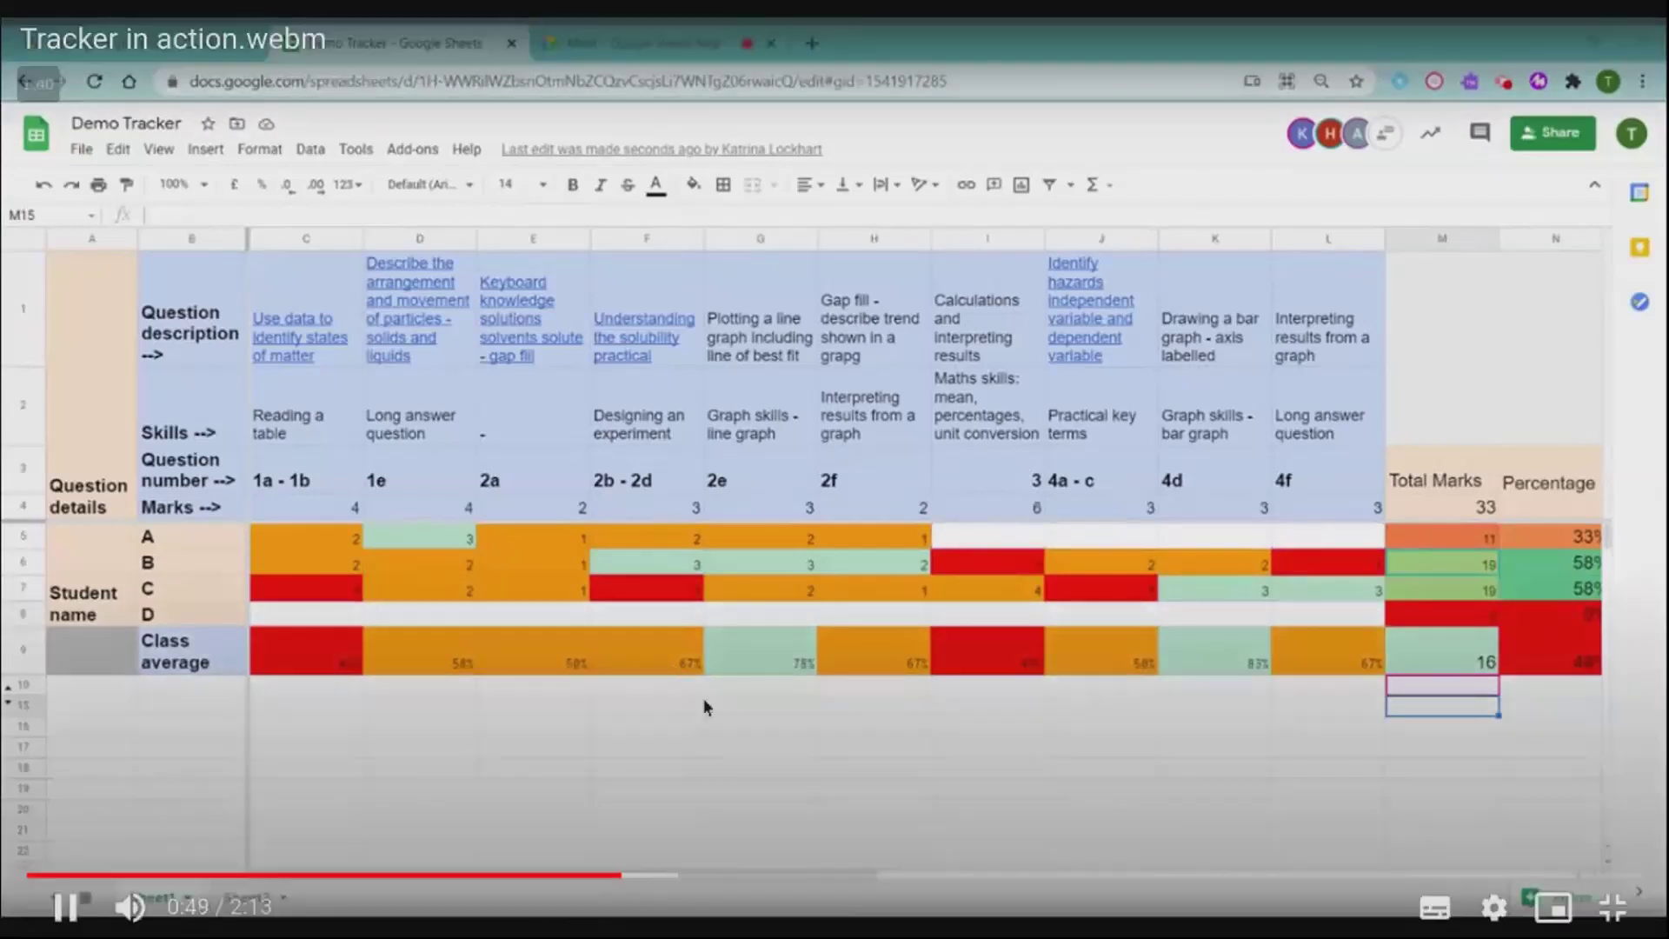
{"action": "double_click", "coordinate": [702, 697]}
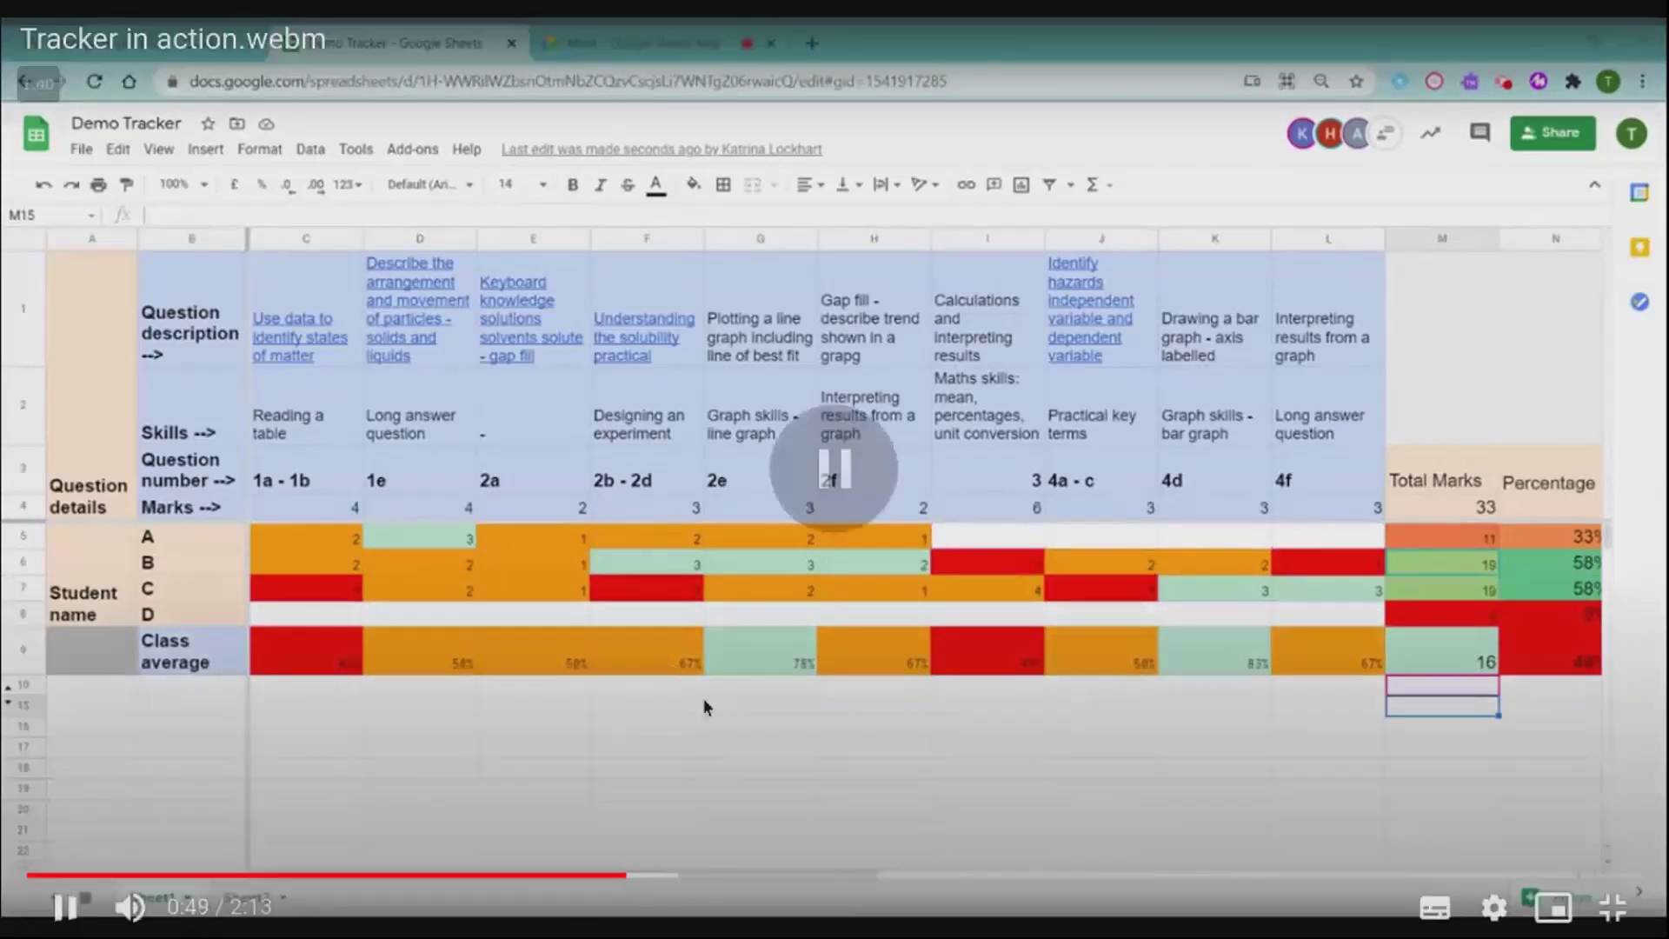